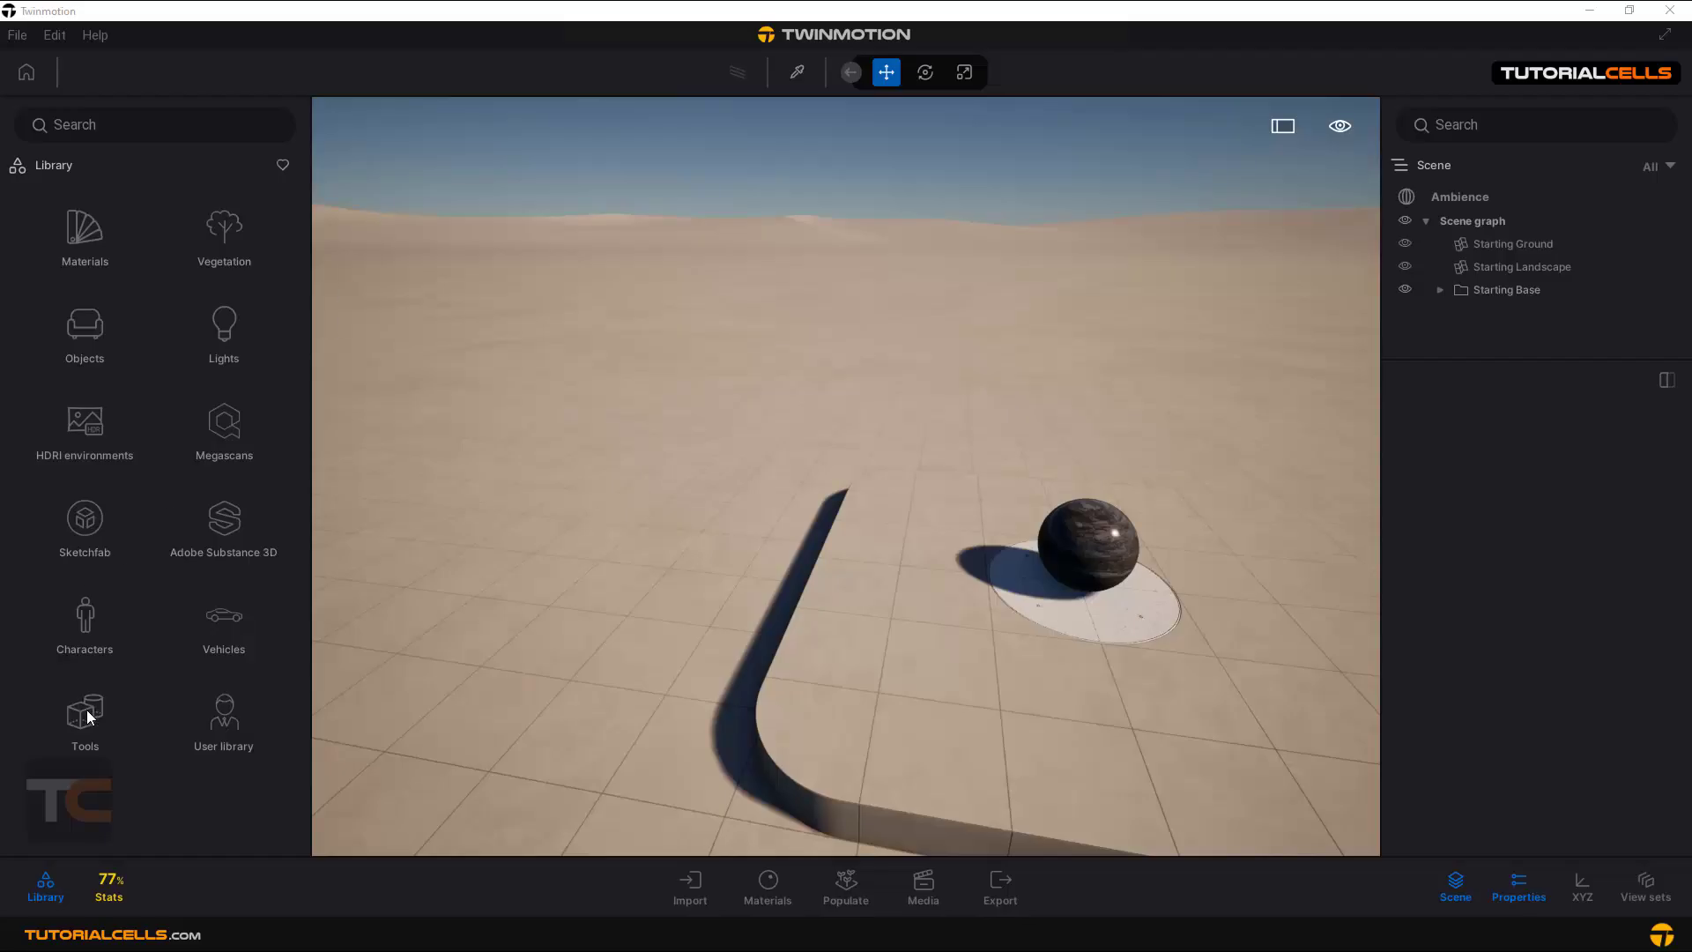
# Place a Rotating Door from the Rotators animator library on the ground near the curved wall.
pyautogui.click(88, 710)
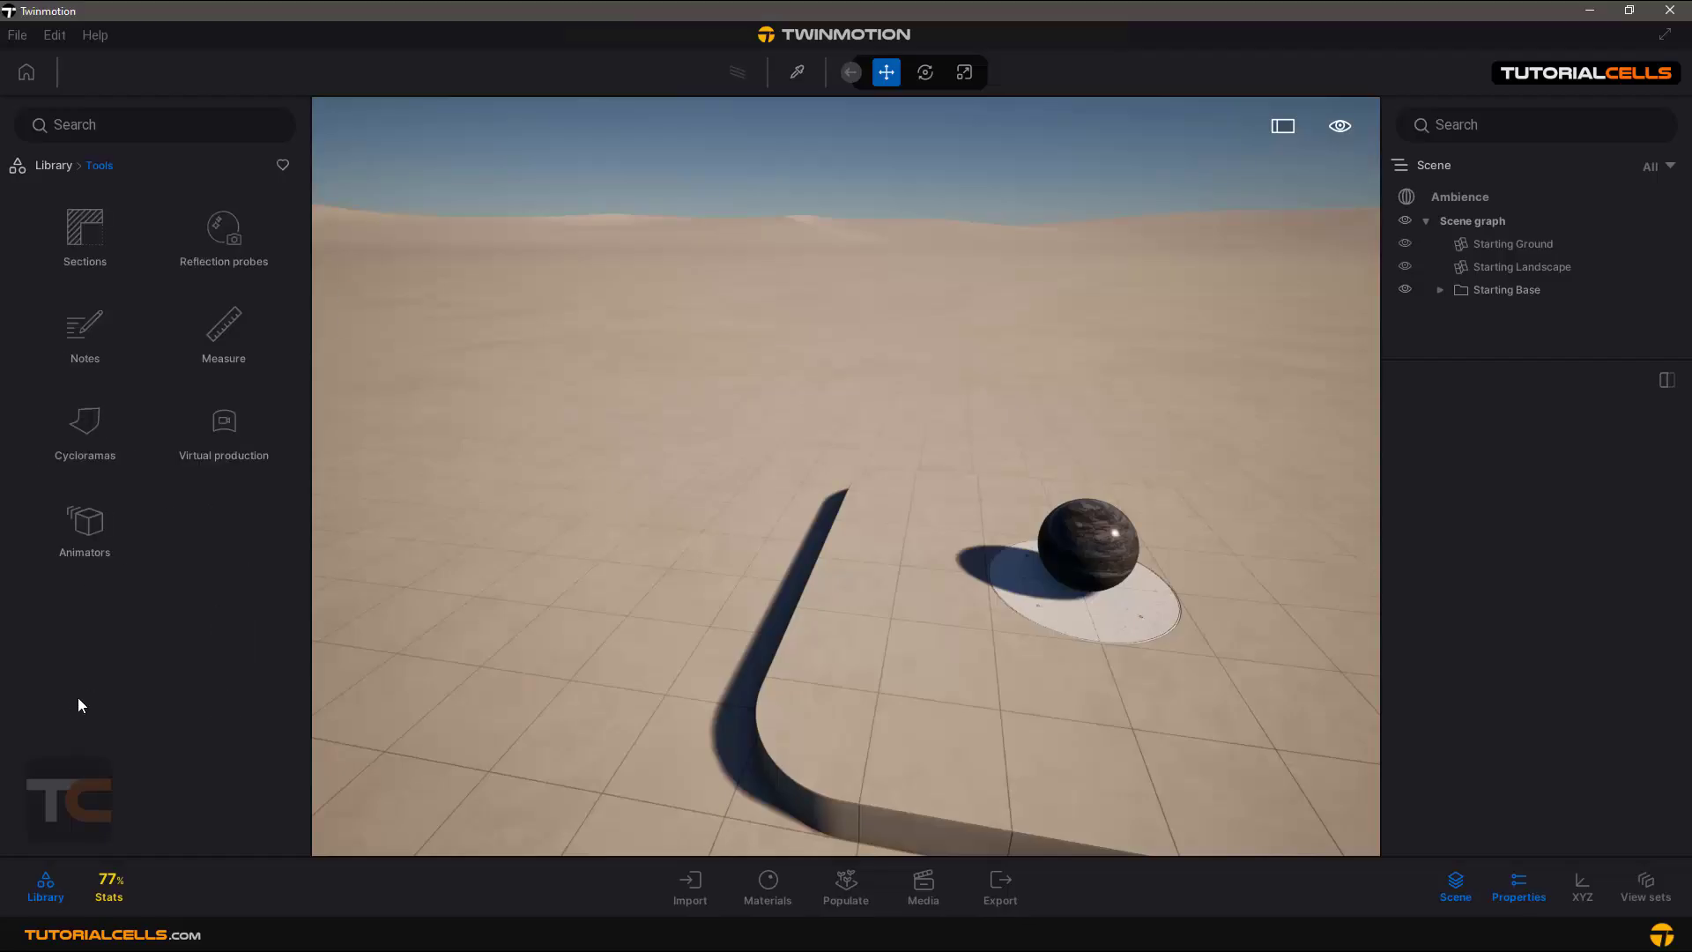
pyautogui.click(86, 525)
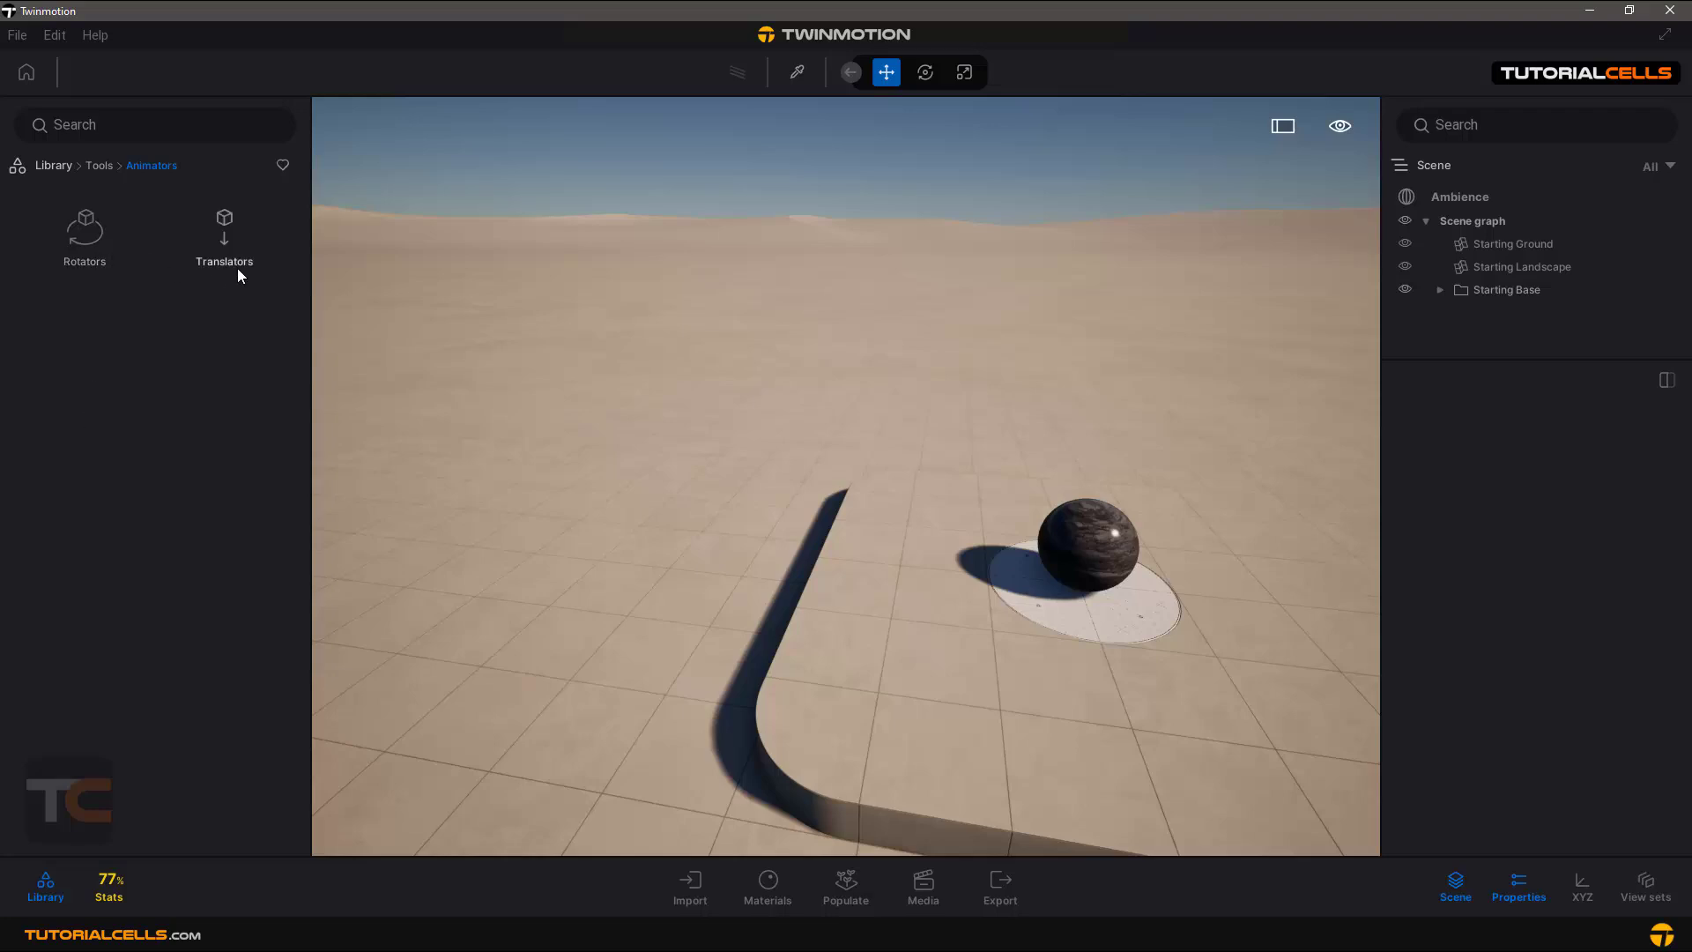
pyautogui.click(85, 227)
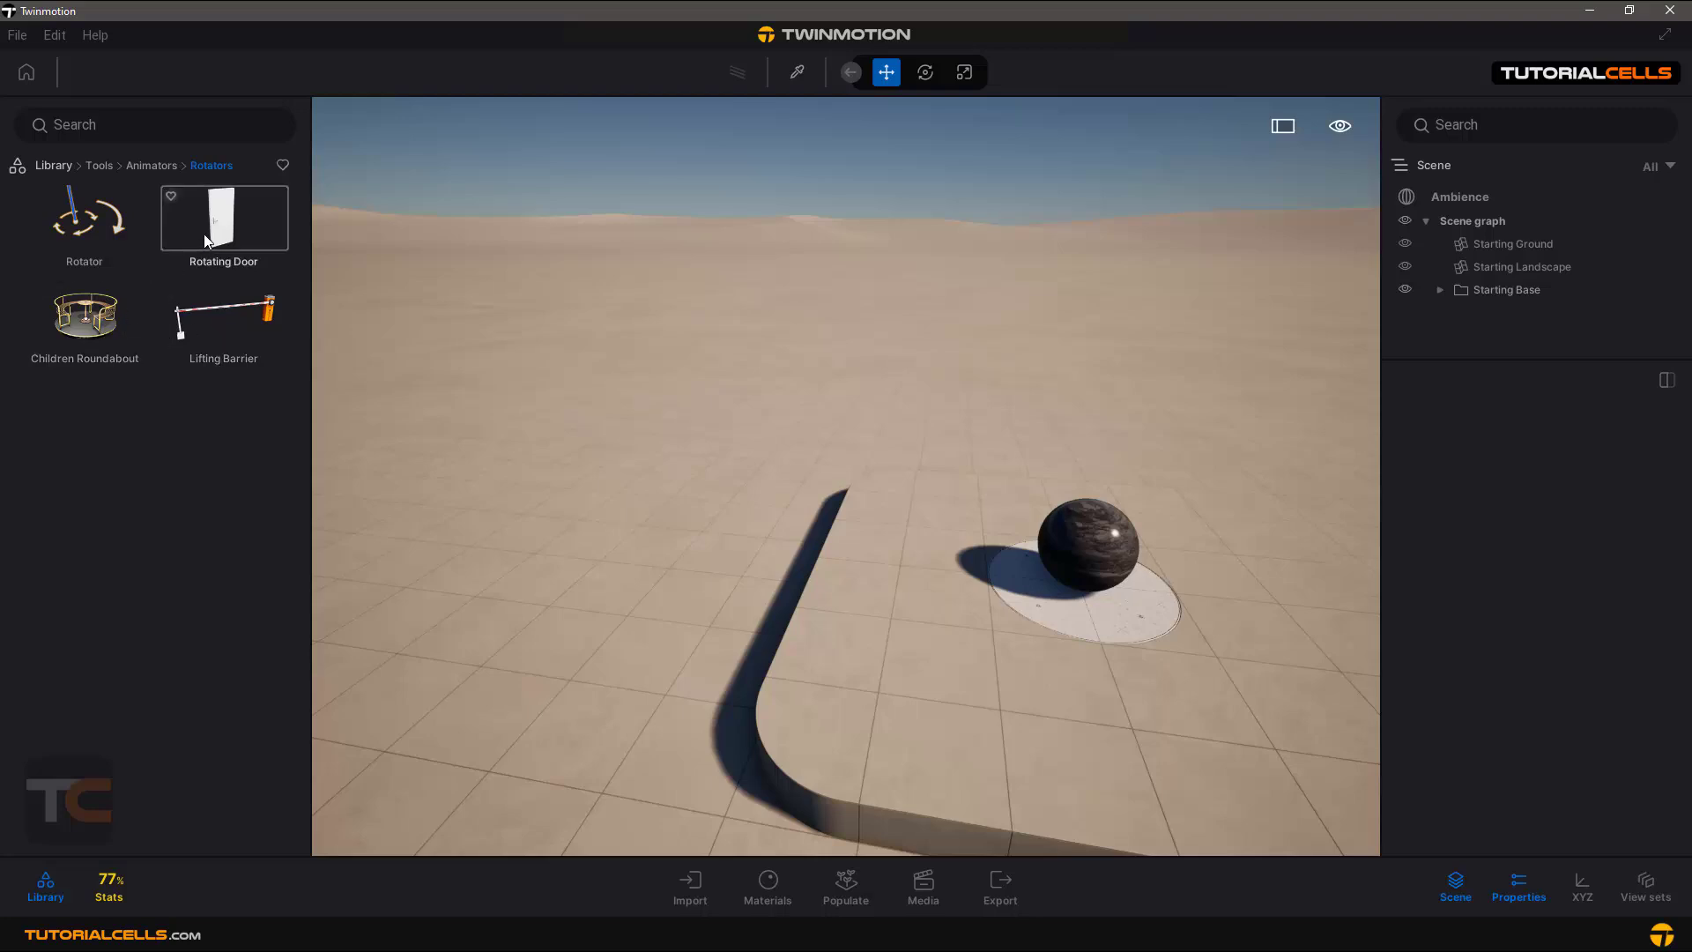
pyautogui.moveTo(209, 241); pyautogui.dragTo(580, 578)
pyautogui.keyDown('shift'); pyautogui.moveTo(516, 605); pyautogui.dragTo(1211, 718, button='middle'); pyautogui.keyUp('shift')
pyautogui.moveTo(690, 646); pyautogui.dragTo(743, 696)
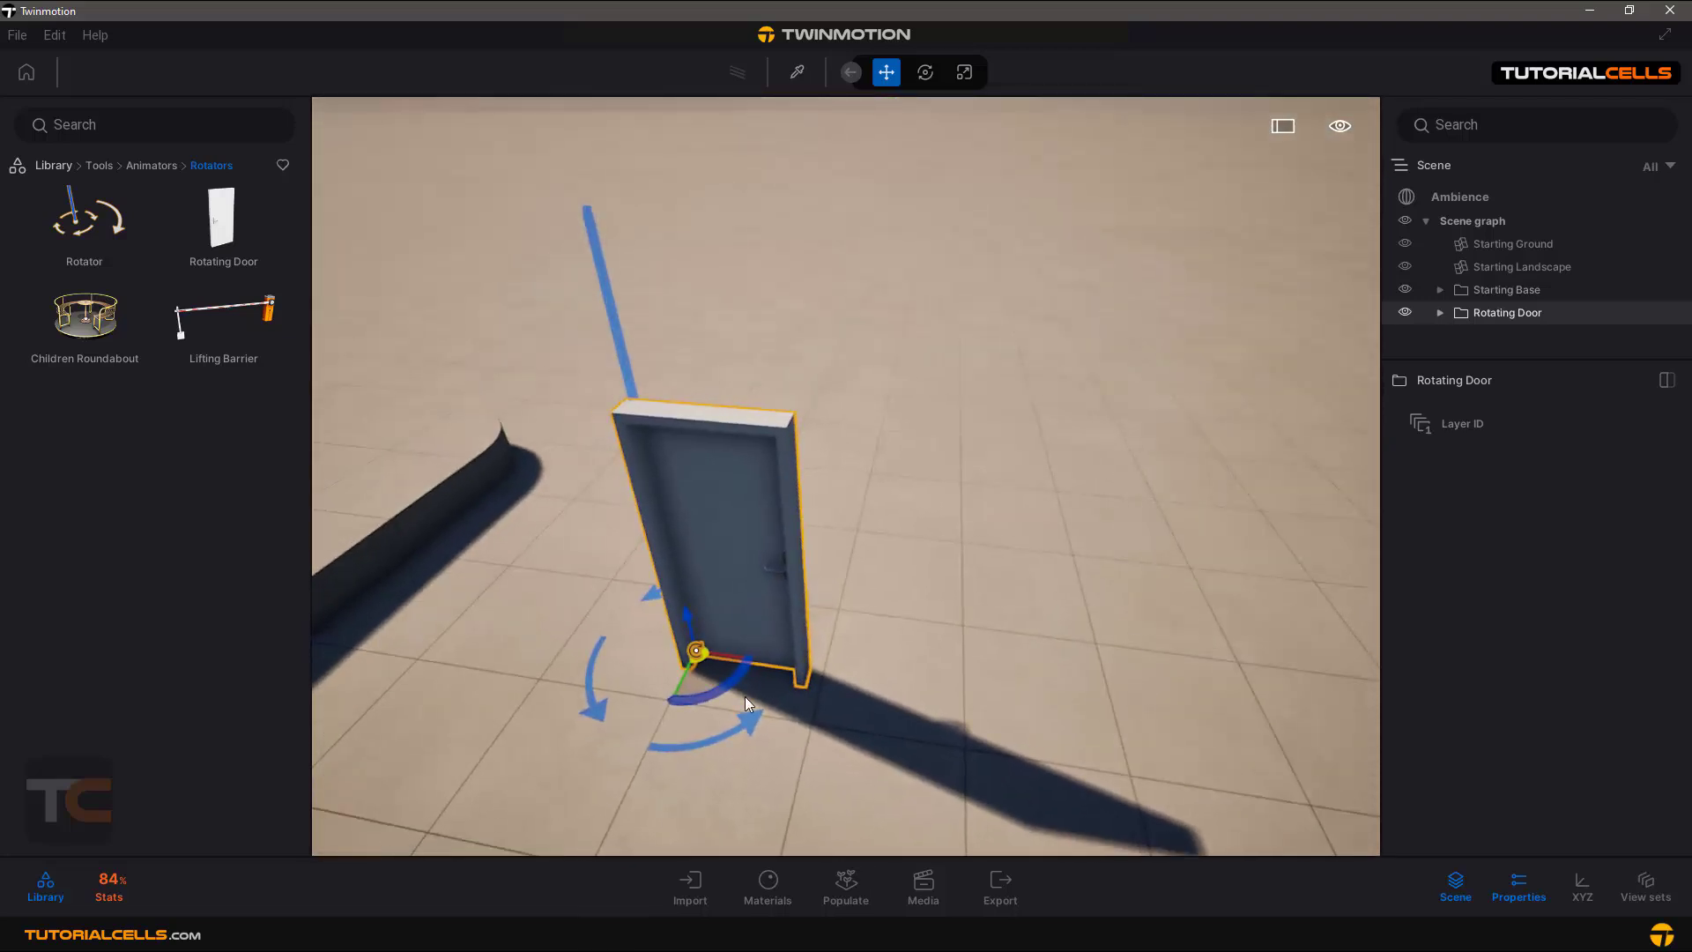
# Expand the Rotating Door group in the scene graph and select its Rotator.
pyautogui.click(1439, 313)
pyautogui.moveTo(1445, 361); pyautogui.dragTo(1451, 428)
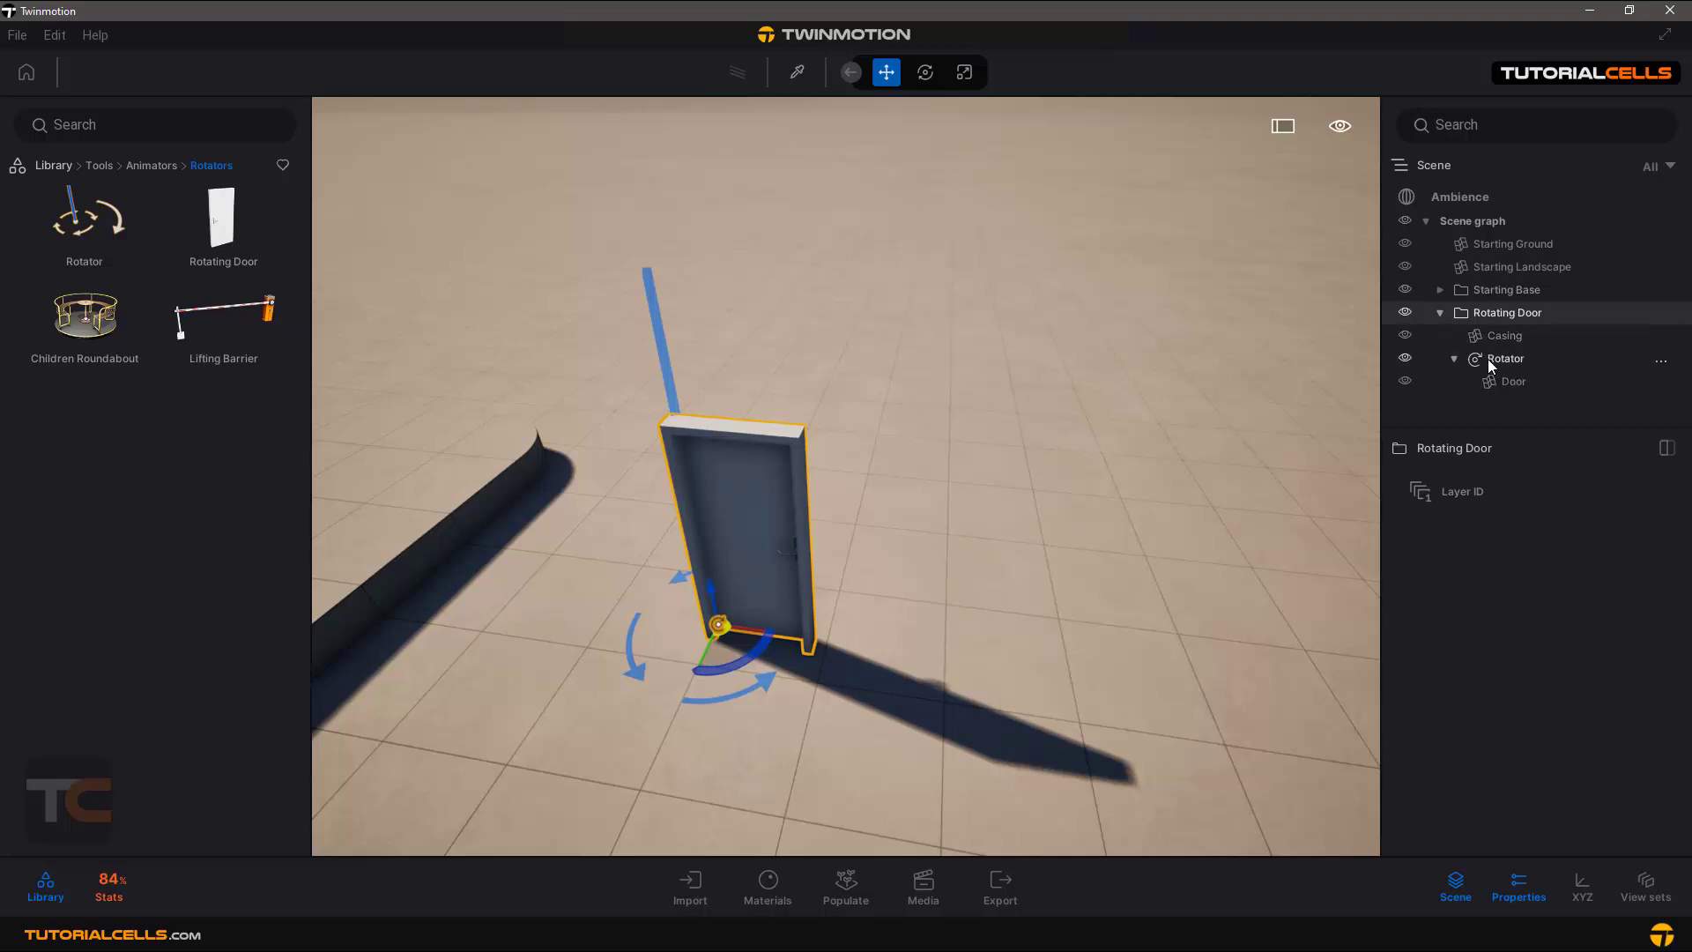
pyautogui.click(1504, 387)
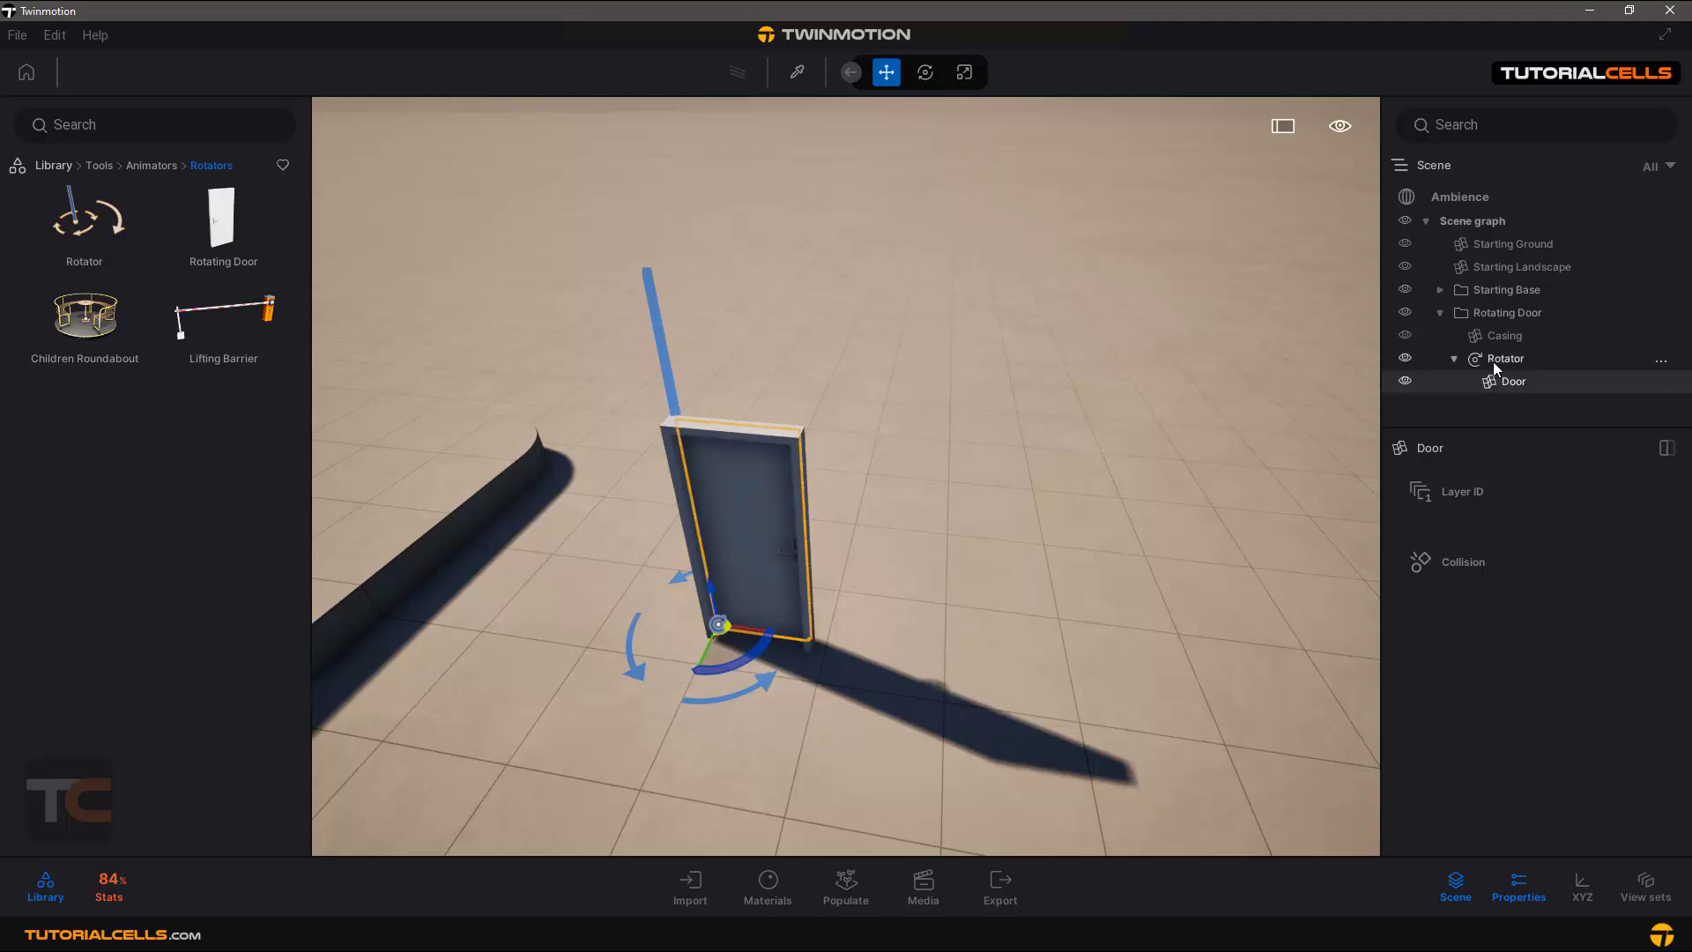
pyautogui.click(1492, 362)
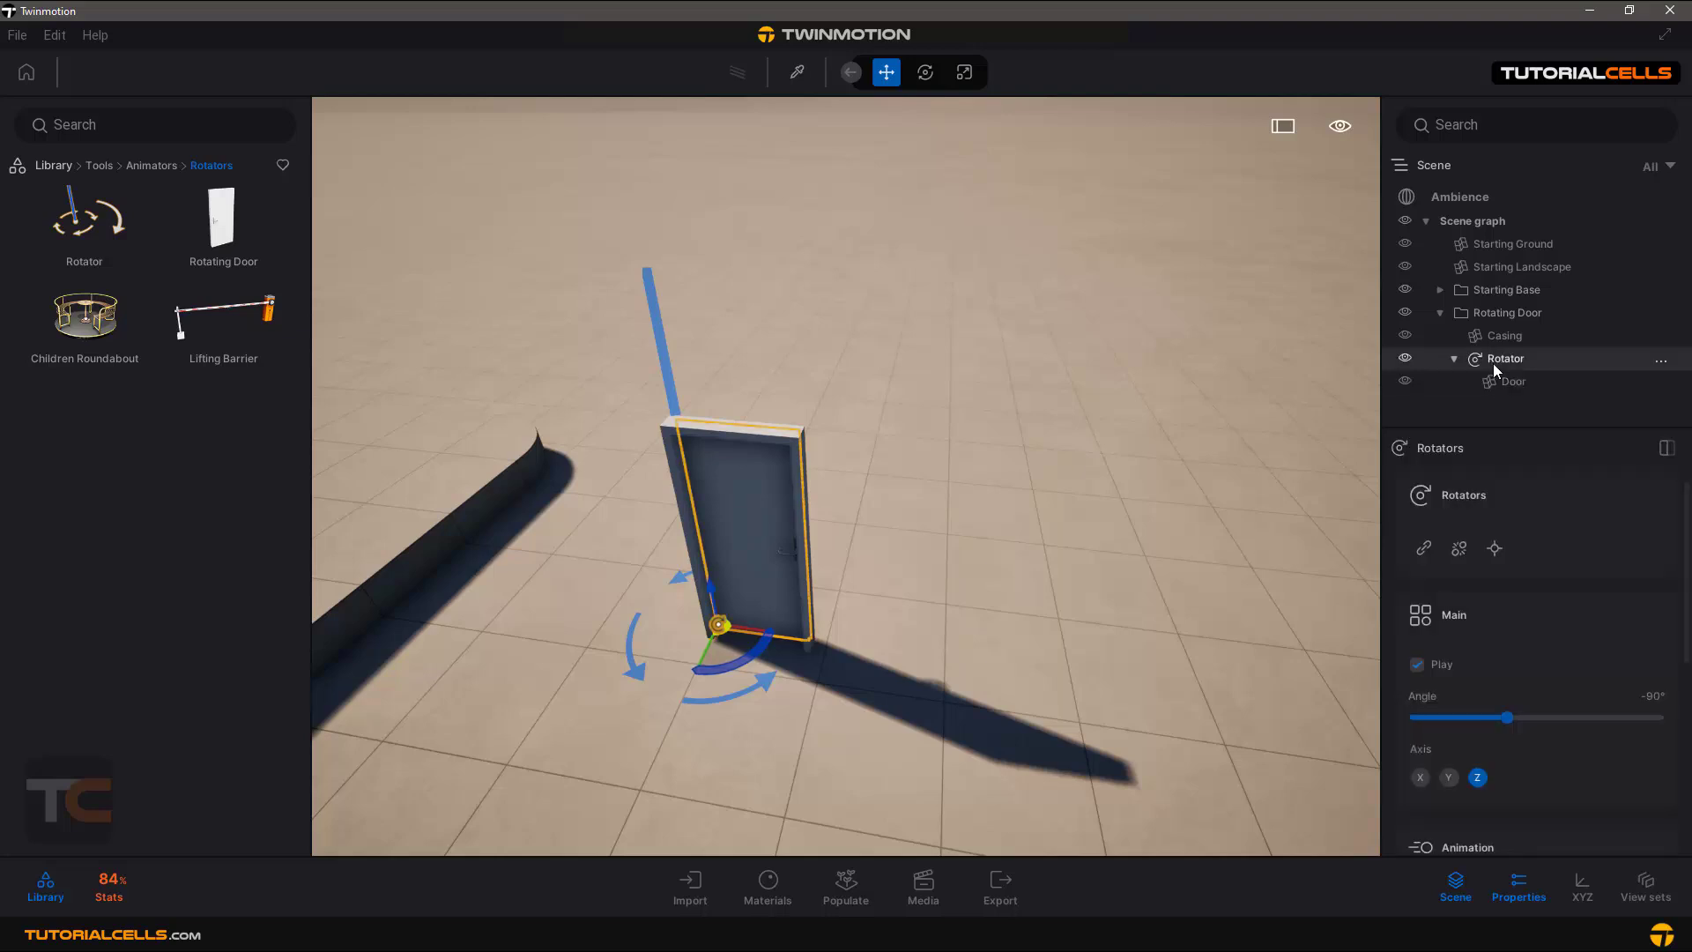
# Set the door rotator's animation mode to Ping pong with a speed of 0.91.
pyautogui.scroll(-2, 1471, 707)
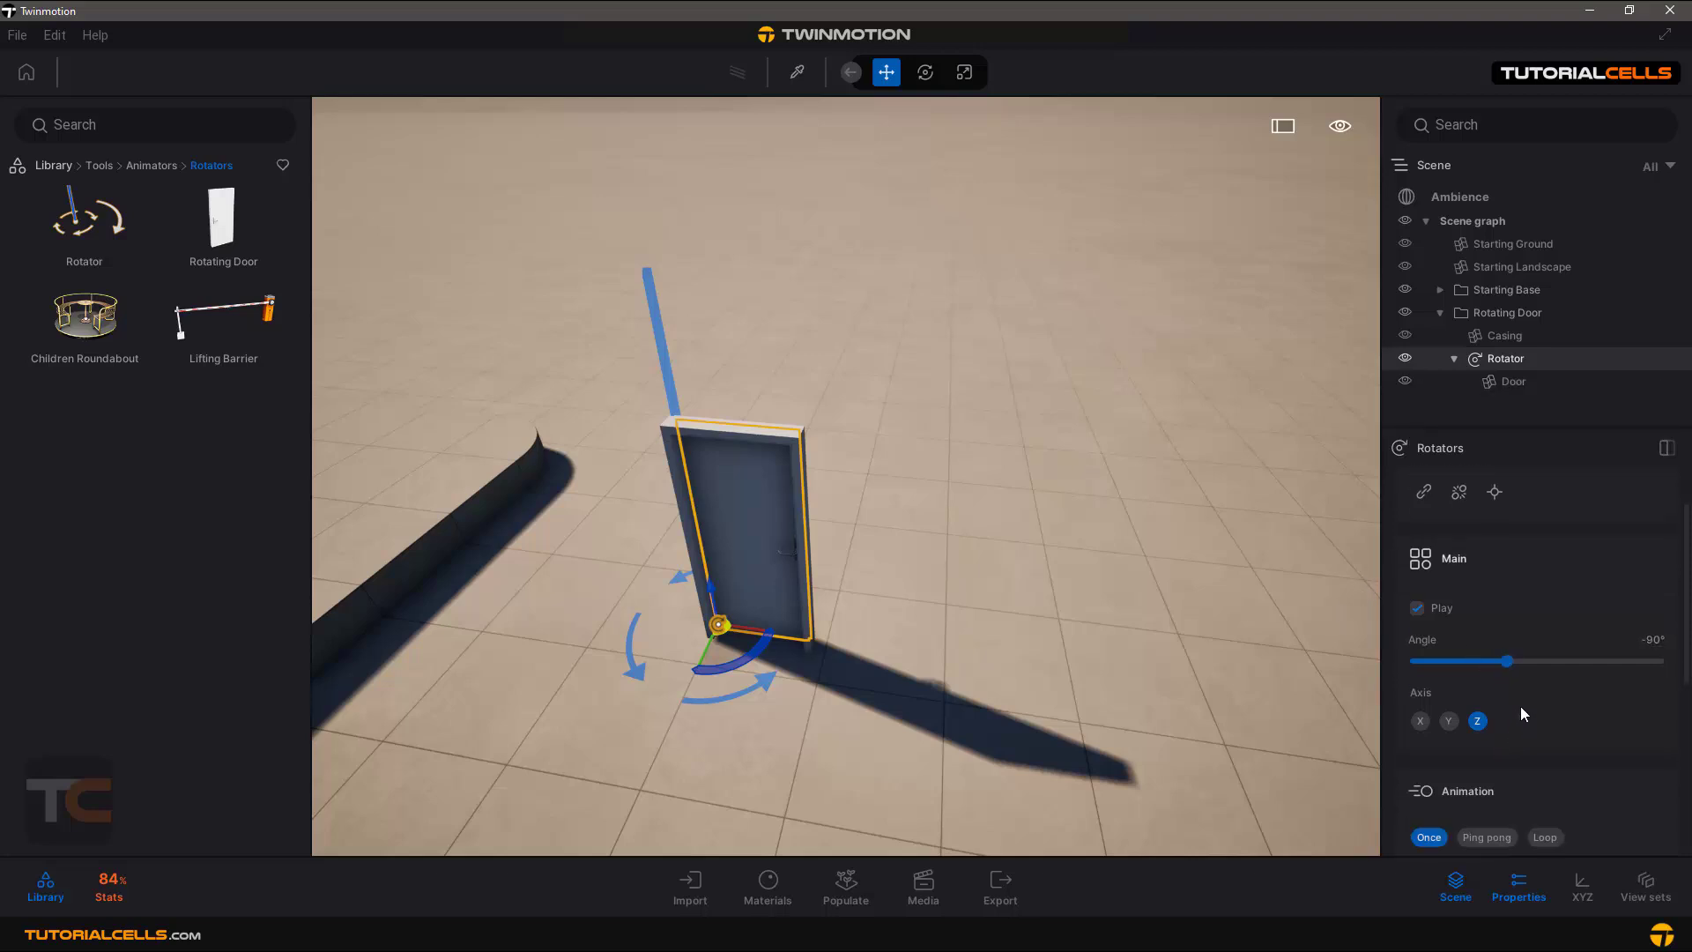
pyautogui.scroll(-4, 1519, 706)
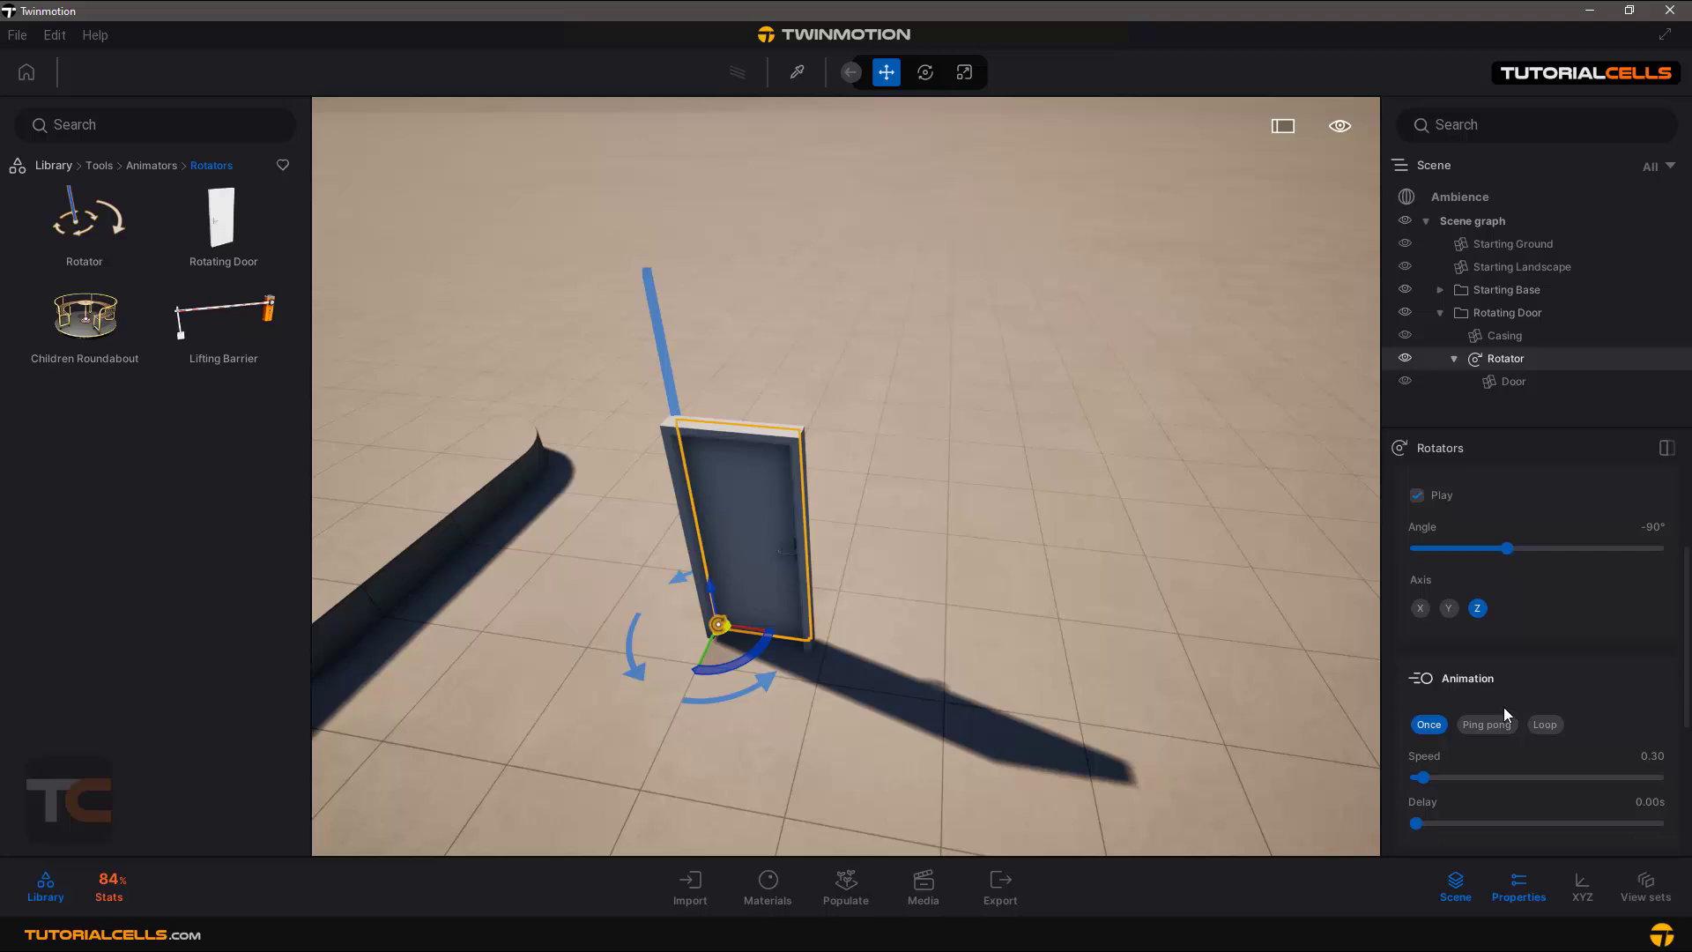
pyautogui.click(1483, 698)
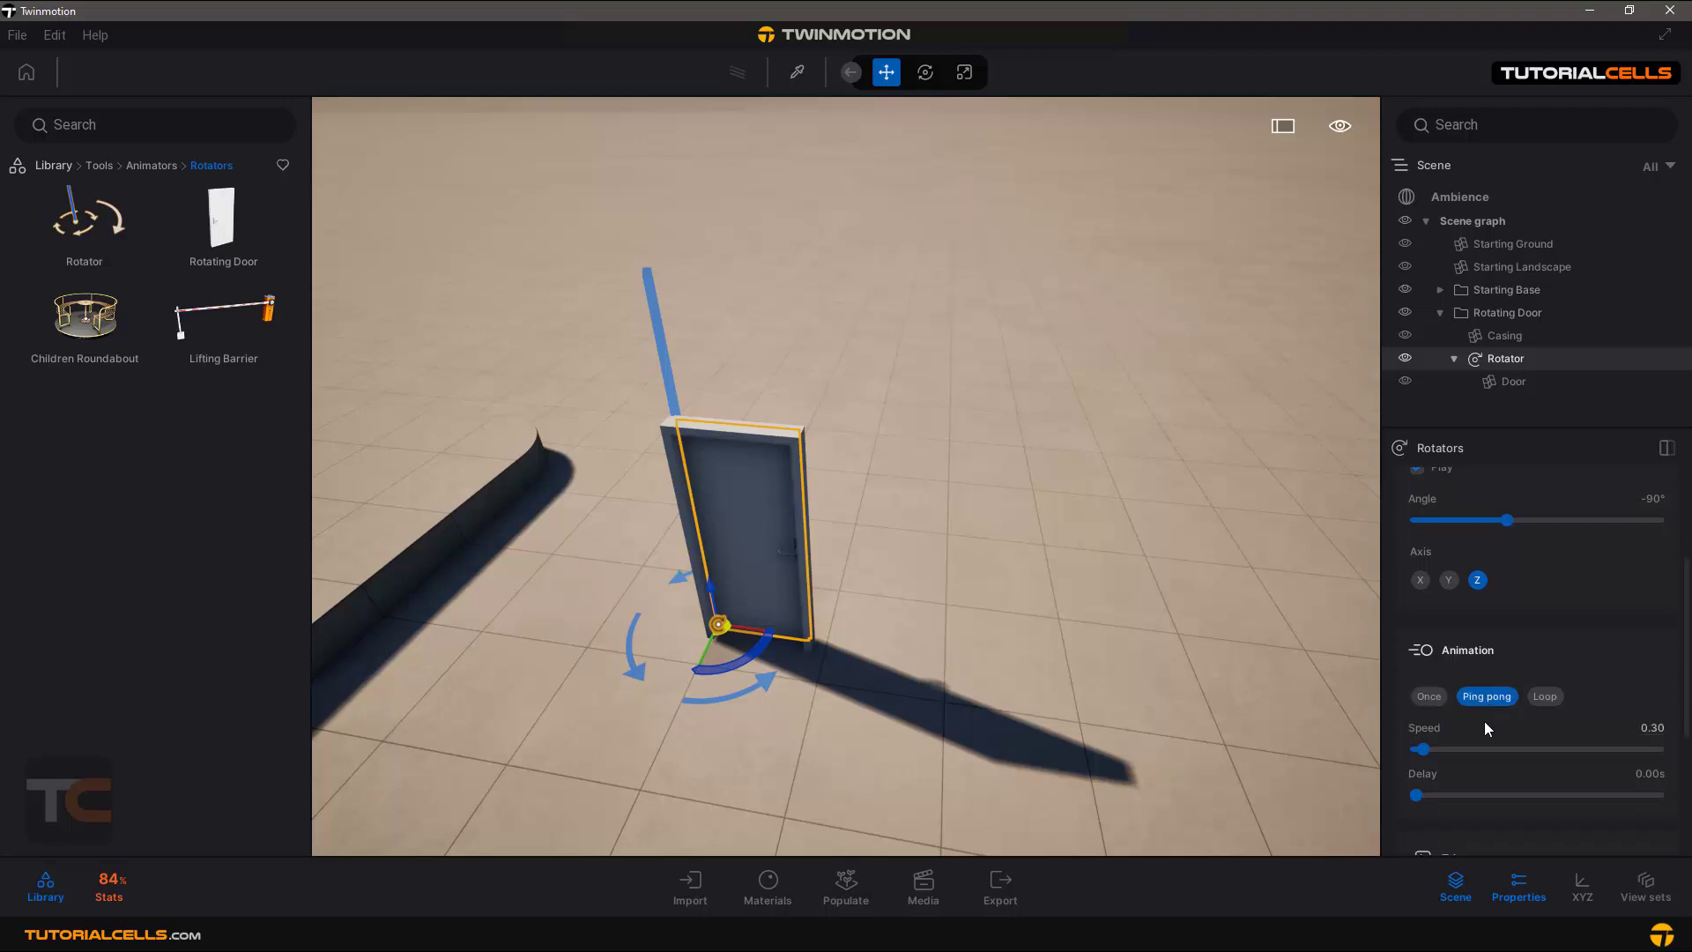
pyautogui.moveTo(1436, 749); pyautogui.dragTo(1439, 749)
pyautogui.scroll(-2, 1482, 736)
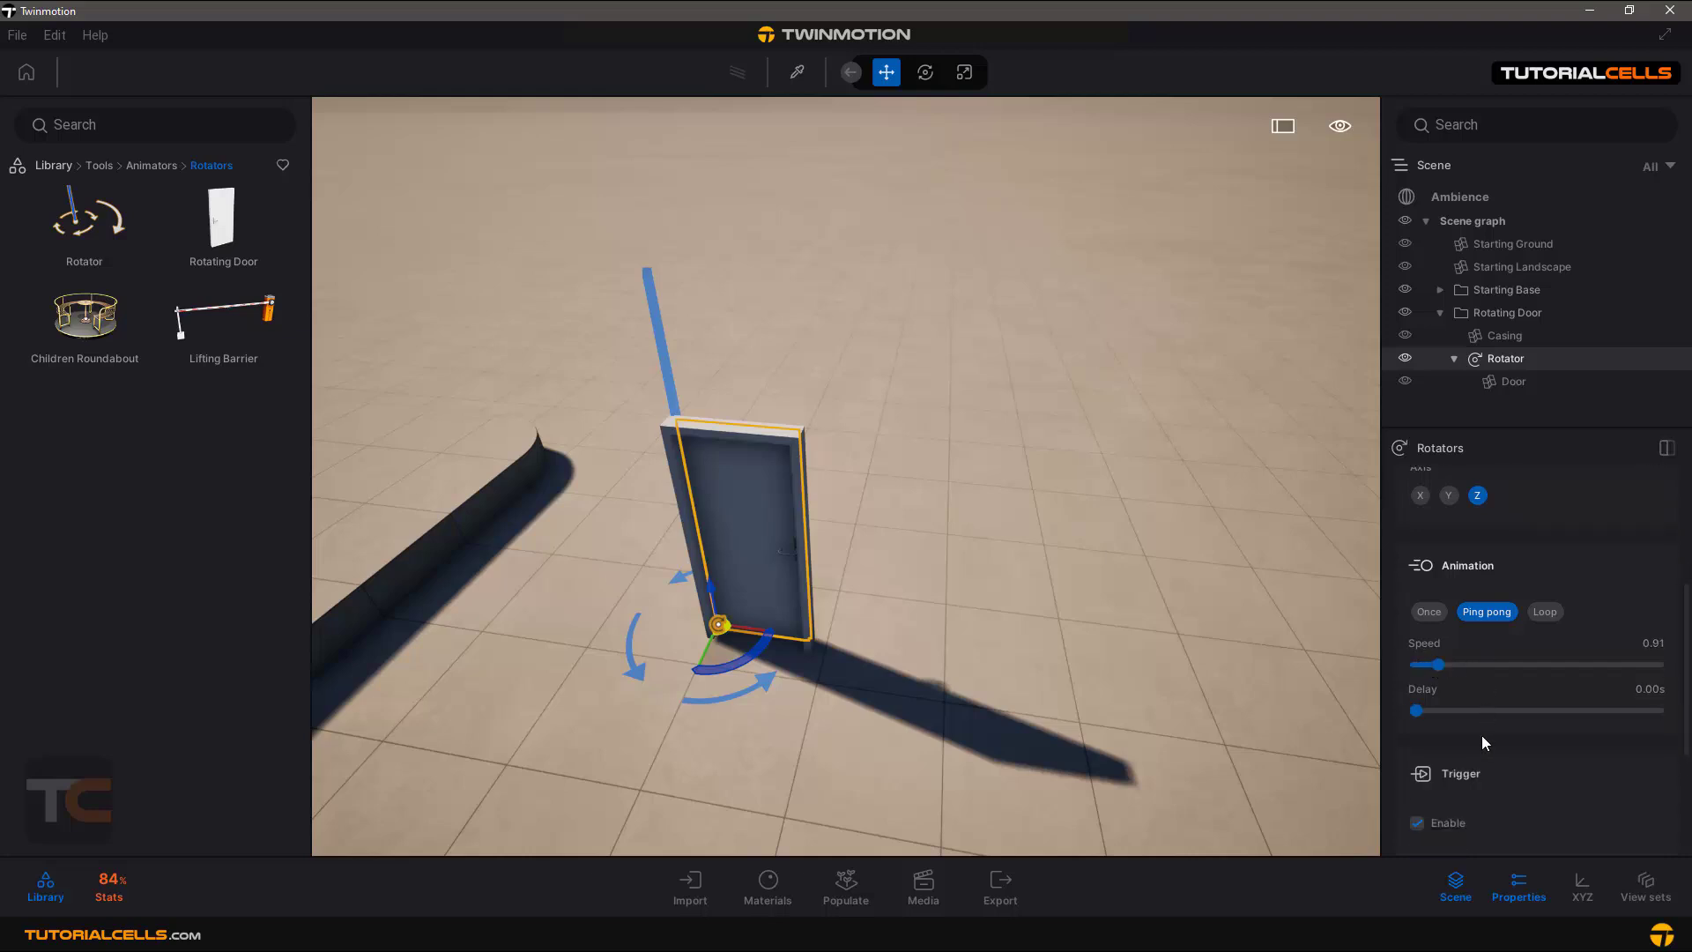
# Disable the door rotator's trigger to preview the untriggered motion, and re-enable it.
pyautogui.scroll(-2, 1443, 800)
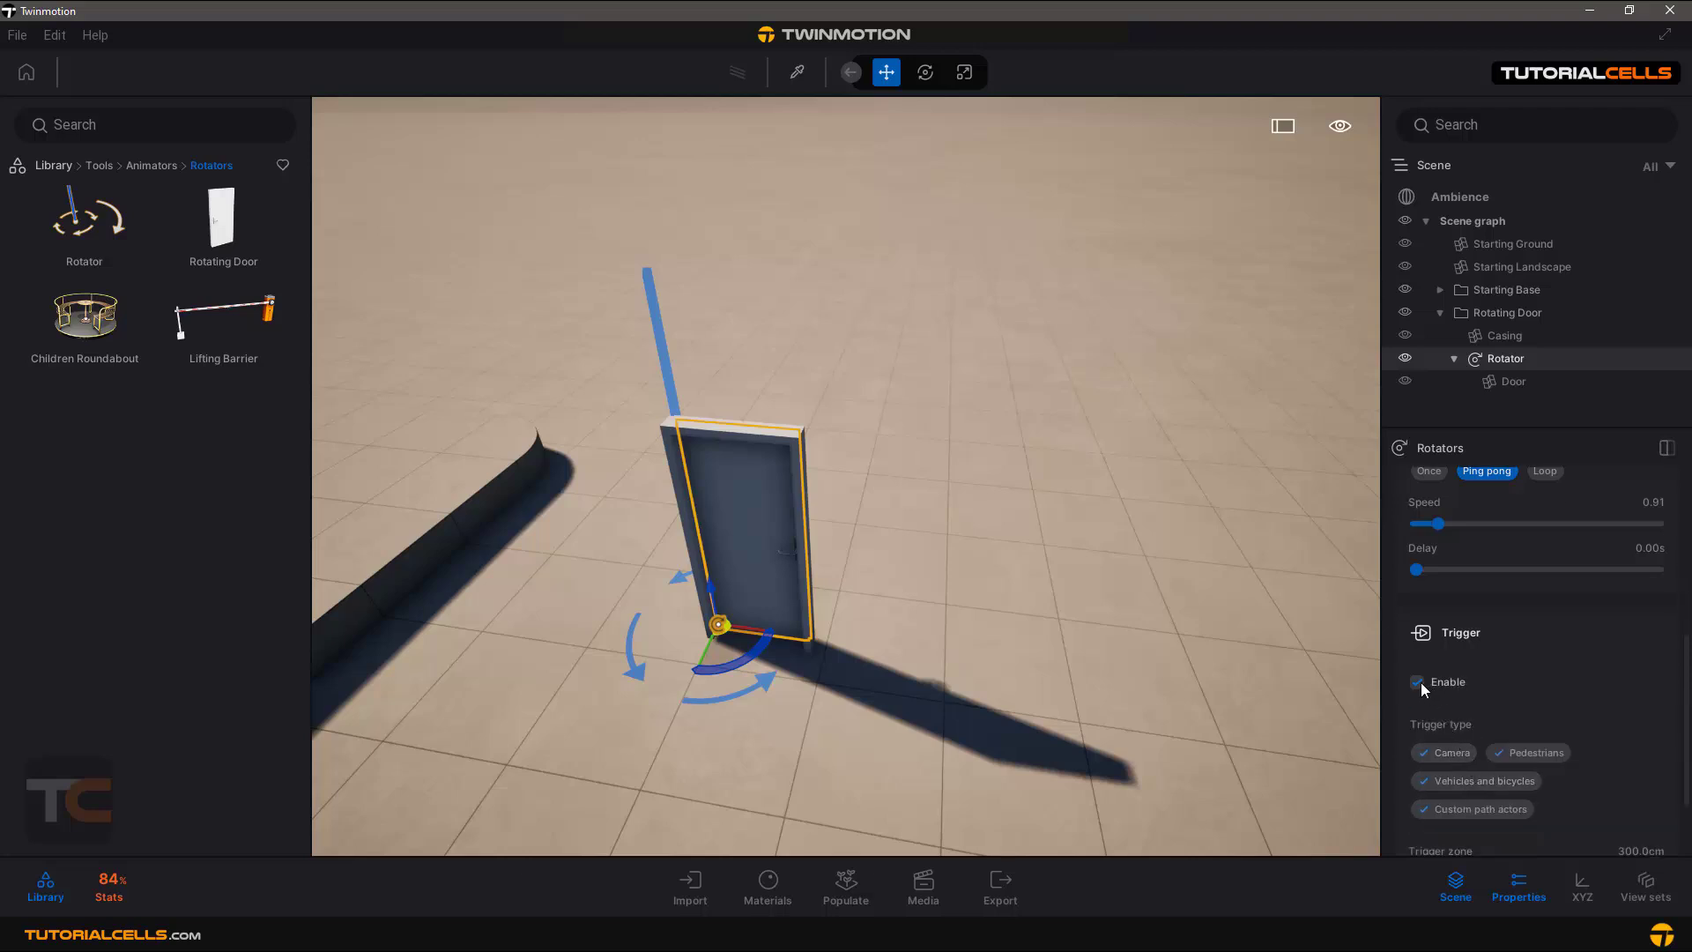
pyautogui.click(1419, 682)
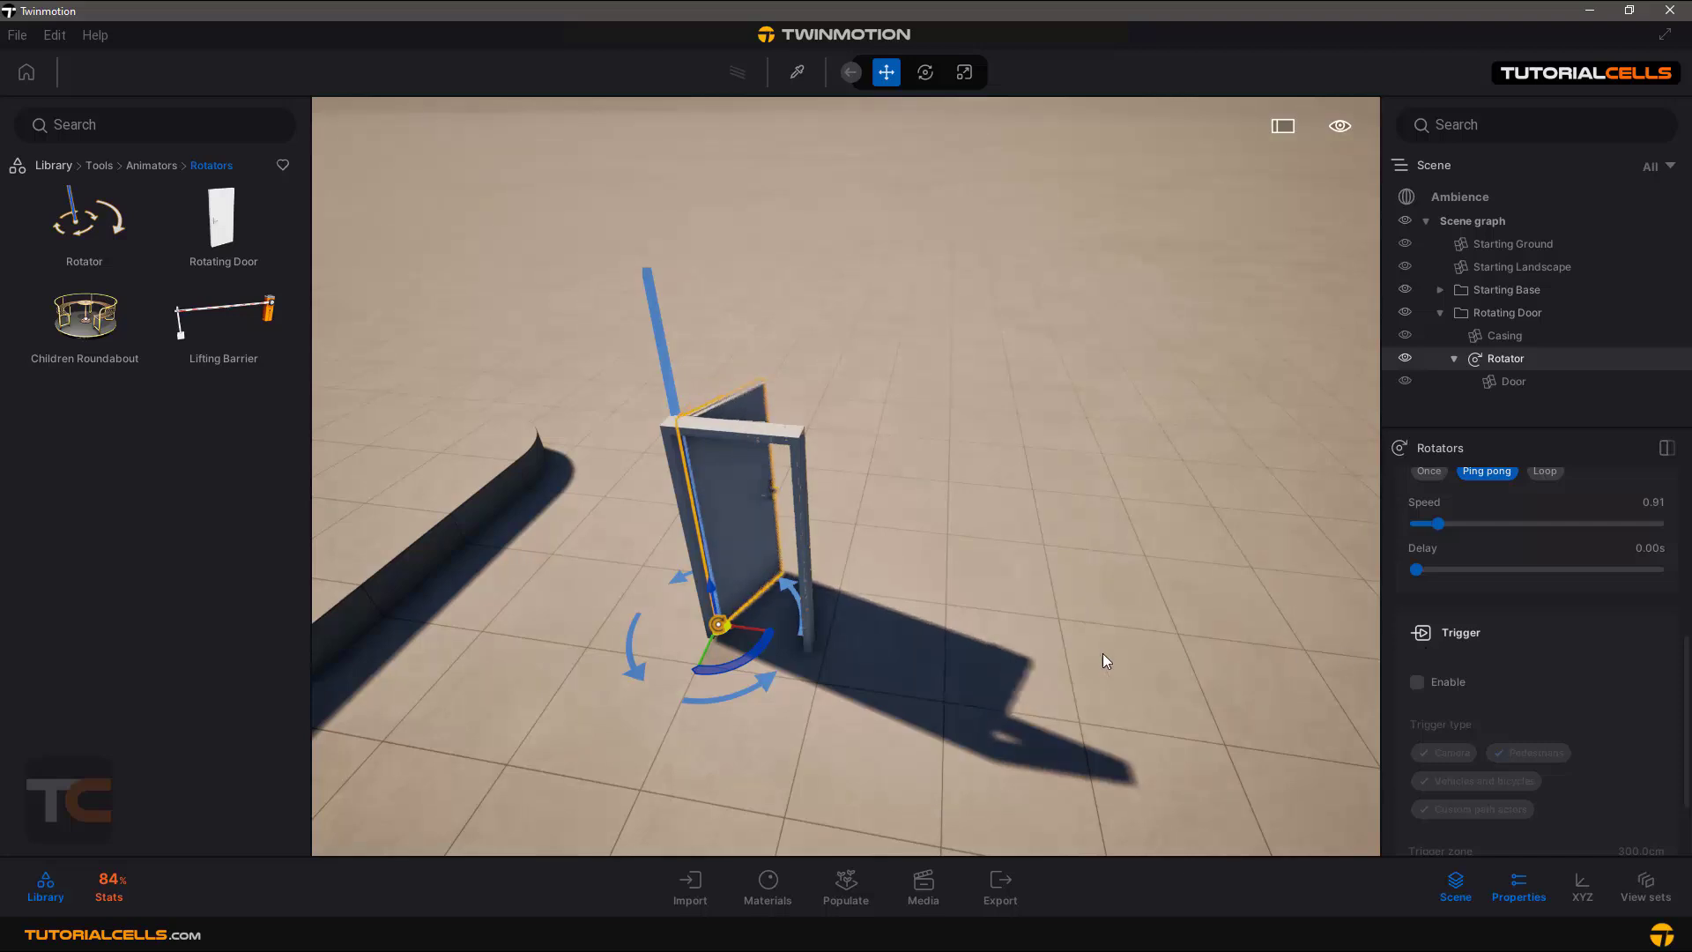
pyautogui.moveTo(1335, 624)
pyautogui.mouseDown(button='right')
pyautogui.moveTo(1304, 649)
pyautogui.moveTo(1335, 624)
pyautogui.mouseUp(button='right')
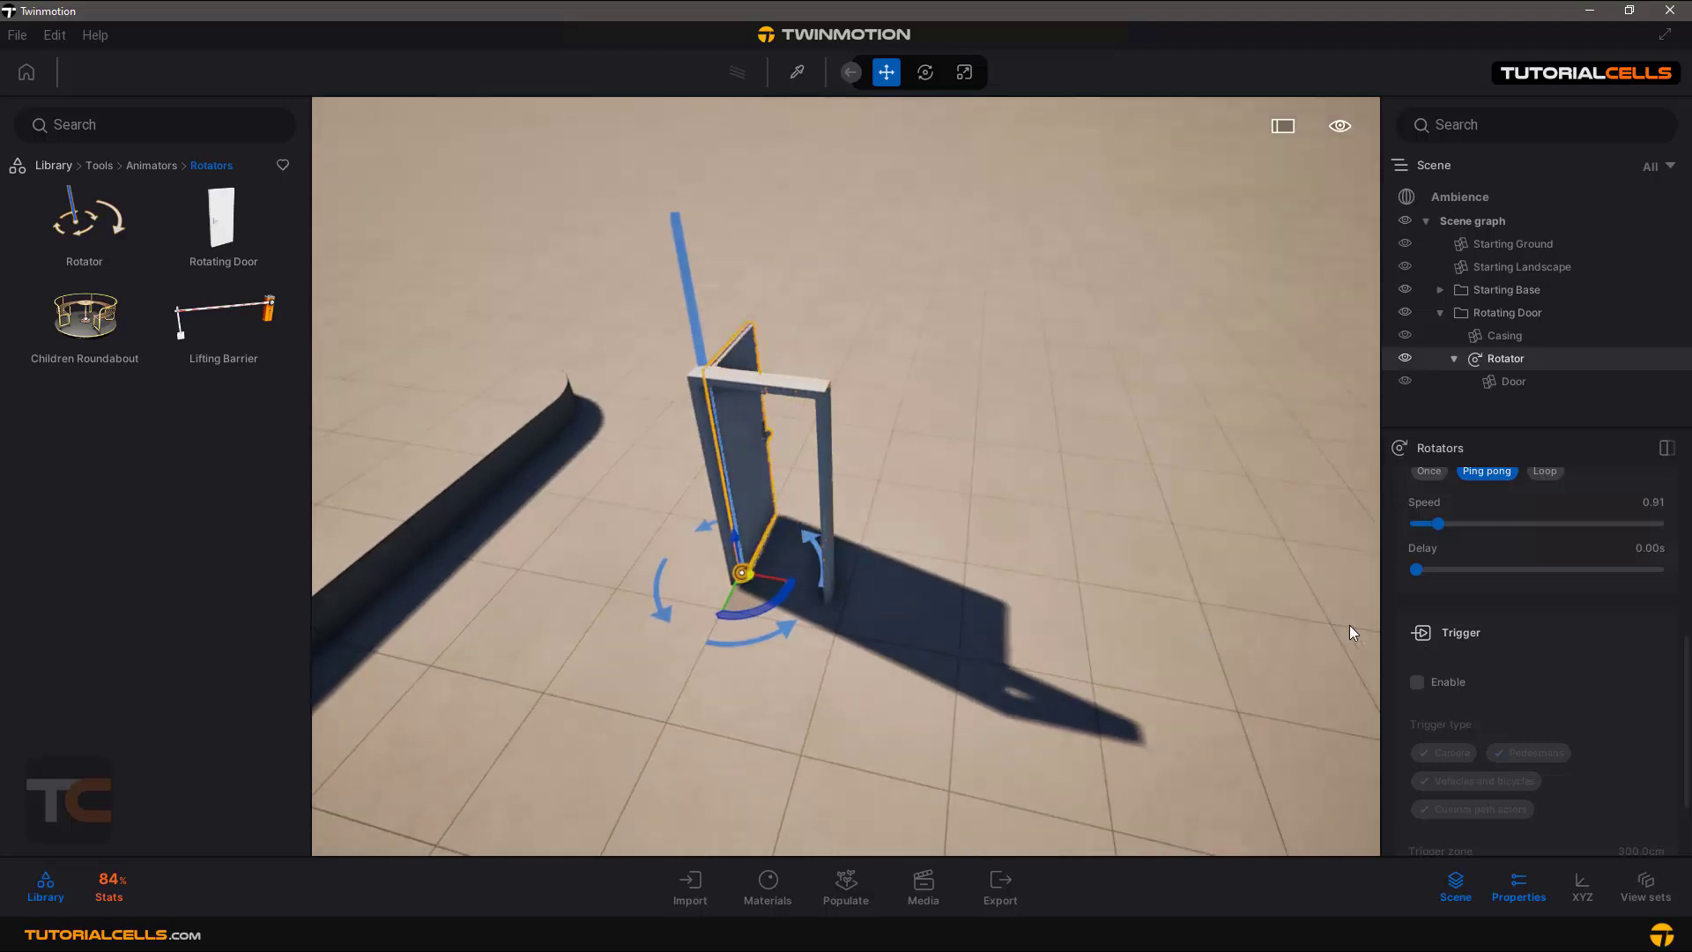
pyautogui.click(1416, 681)
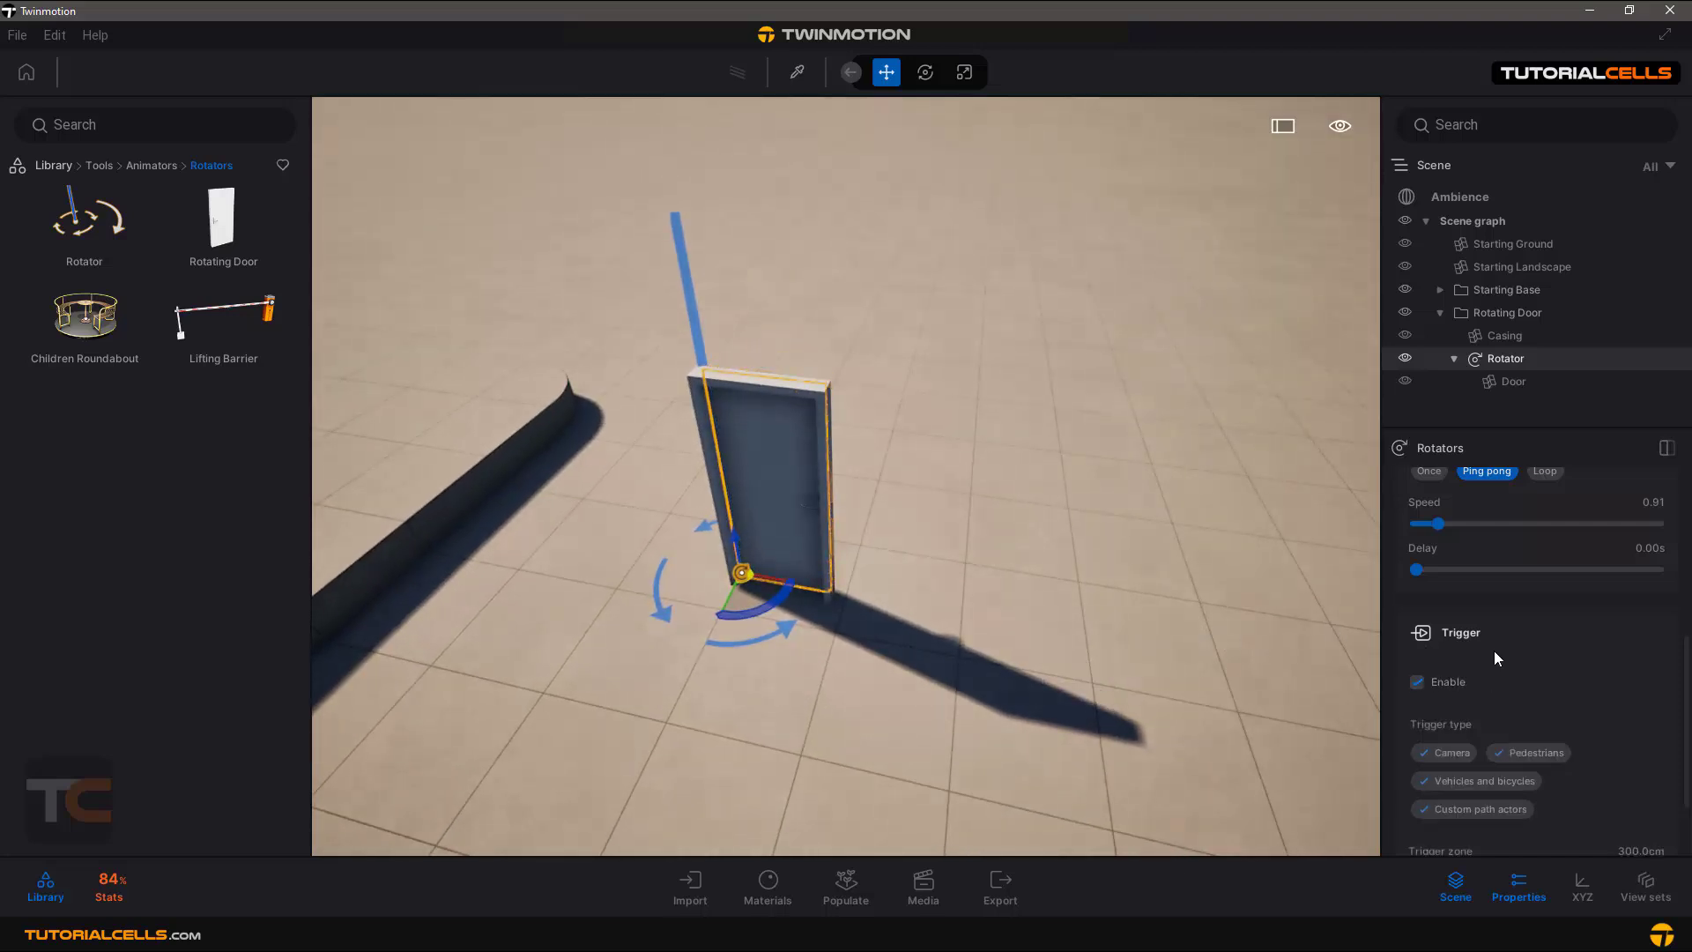
# Set the rotator's trigger zone to 368.2 cm and bring the camera up to the door to test it.
pyautogui.scroll(-2, 1495, 667)
pyautogui.click(1431, 788)
pyautogui.moveTo(1431, 790)
pyautogui.mouseDown()
pyautogui.moveTo(1445, 795)
pyautogui.moveTo(1428, 791)
pyautogui.mouseUp()
pyautogui.scroll(-2, 888, 608)
pyautogui.moveTo(887, 603); pyautogui.dragTo(869, 705)
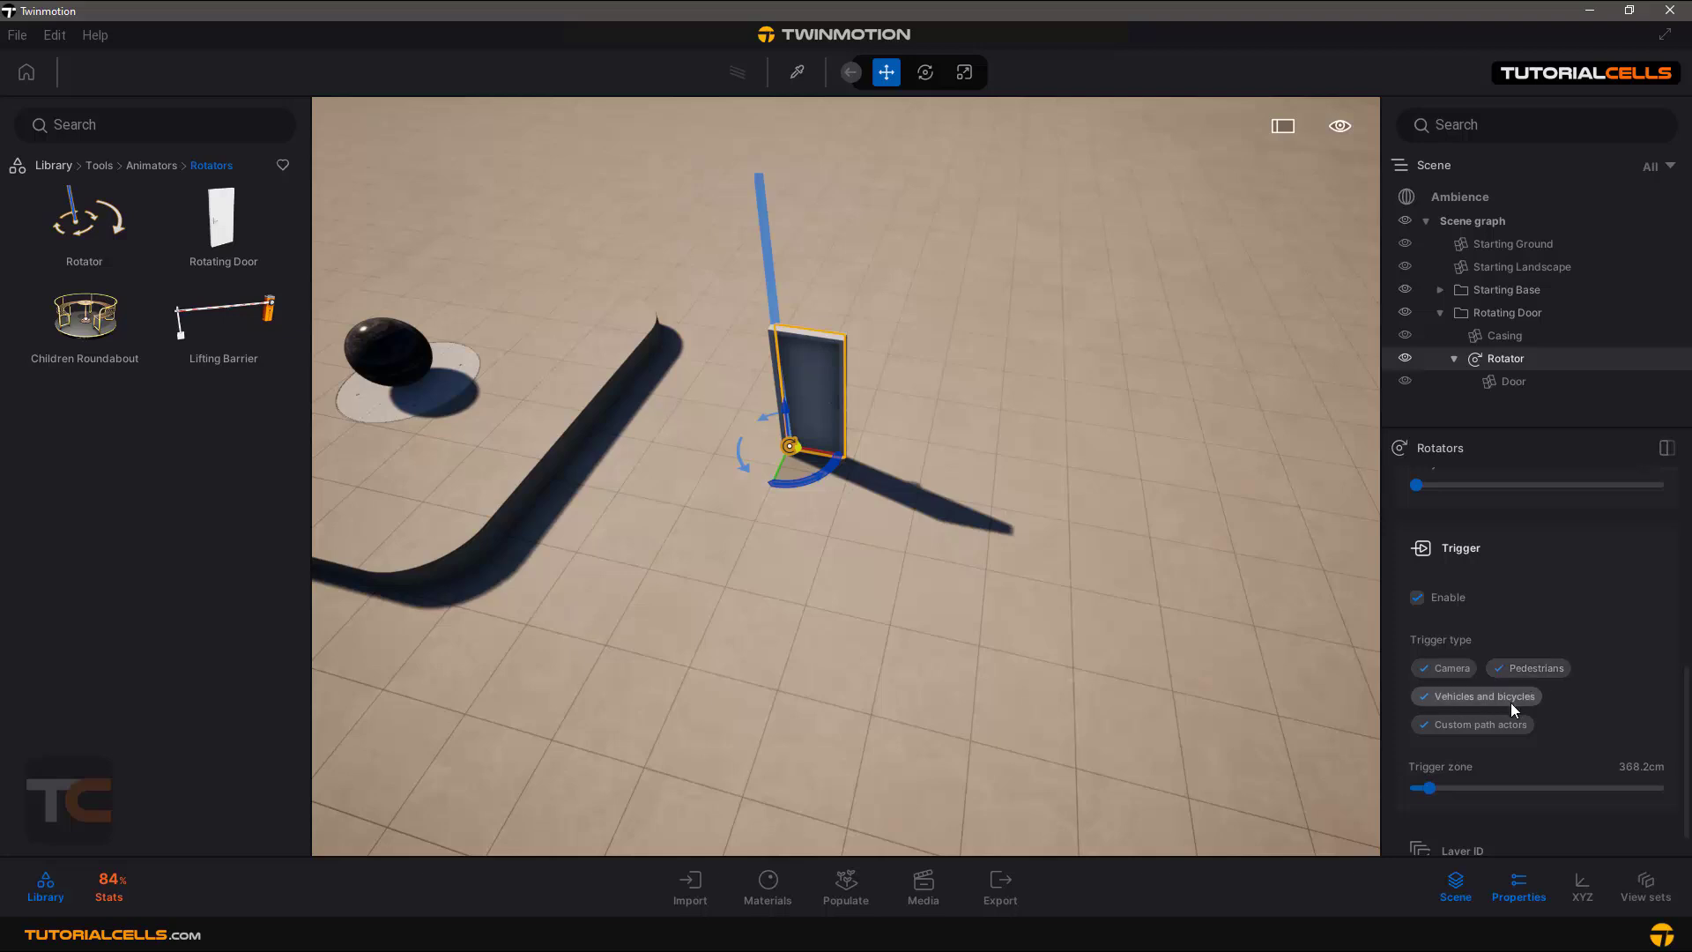
pyautogui.moveTo(1006, 622); pyautogui.dragTo(1000, 573, button='right')
pyautogui.press('w')
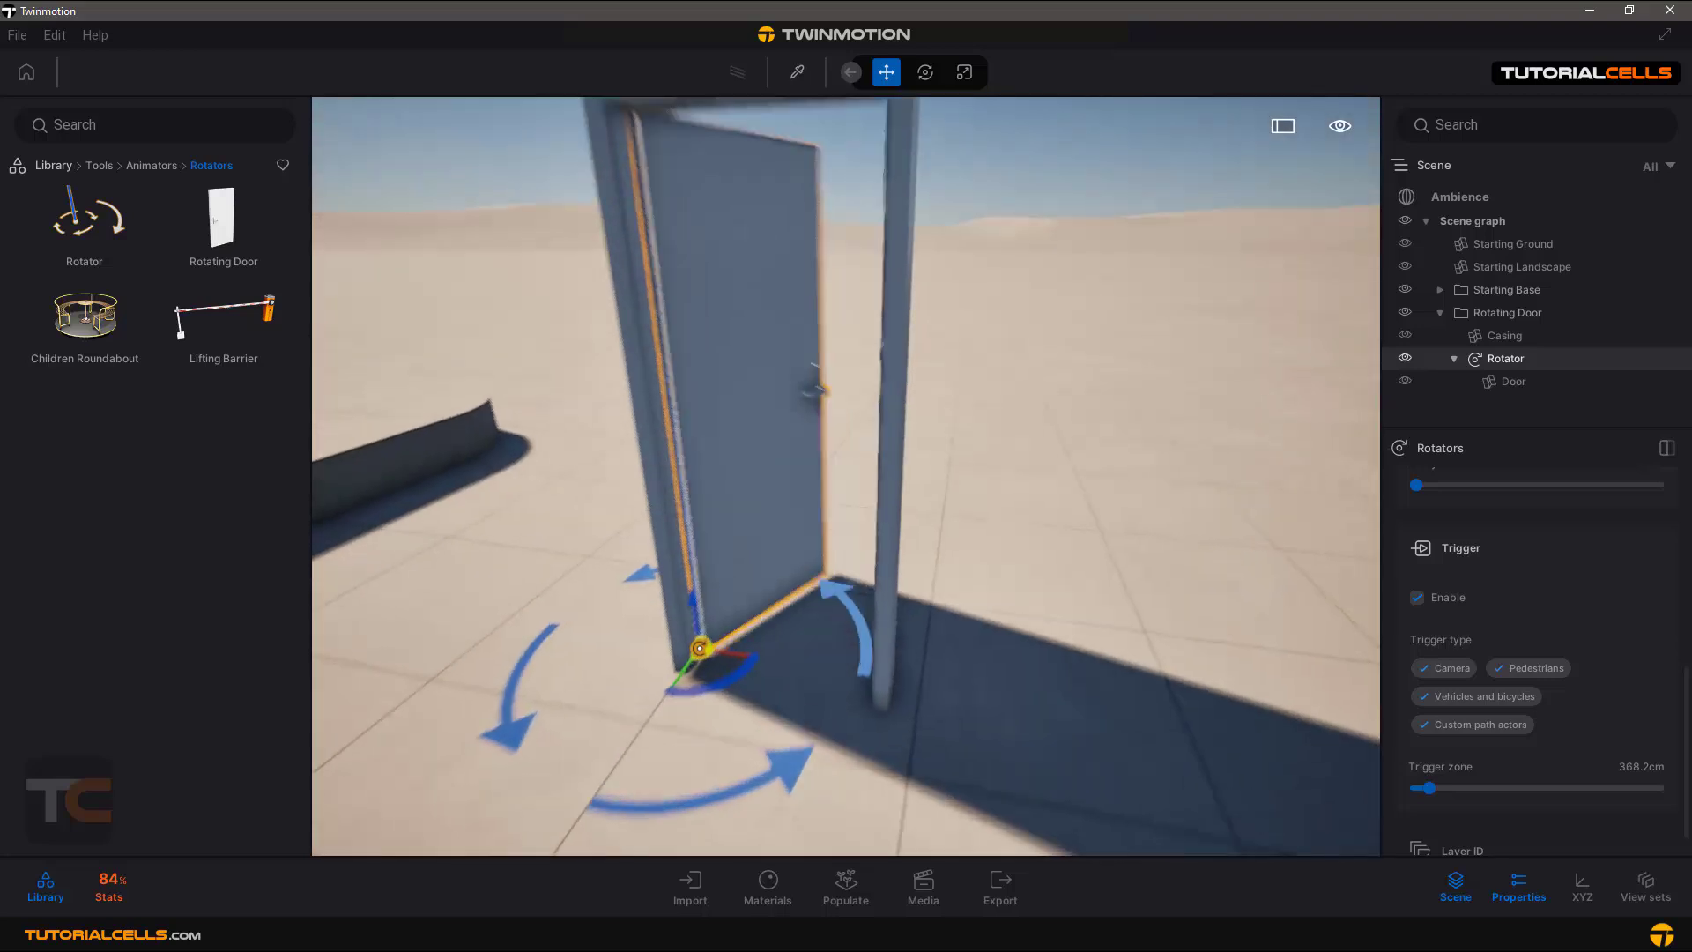
pyautogui.press('w')
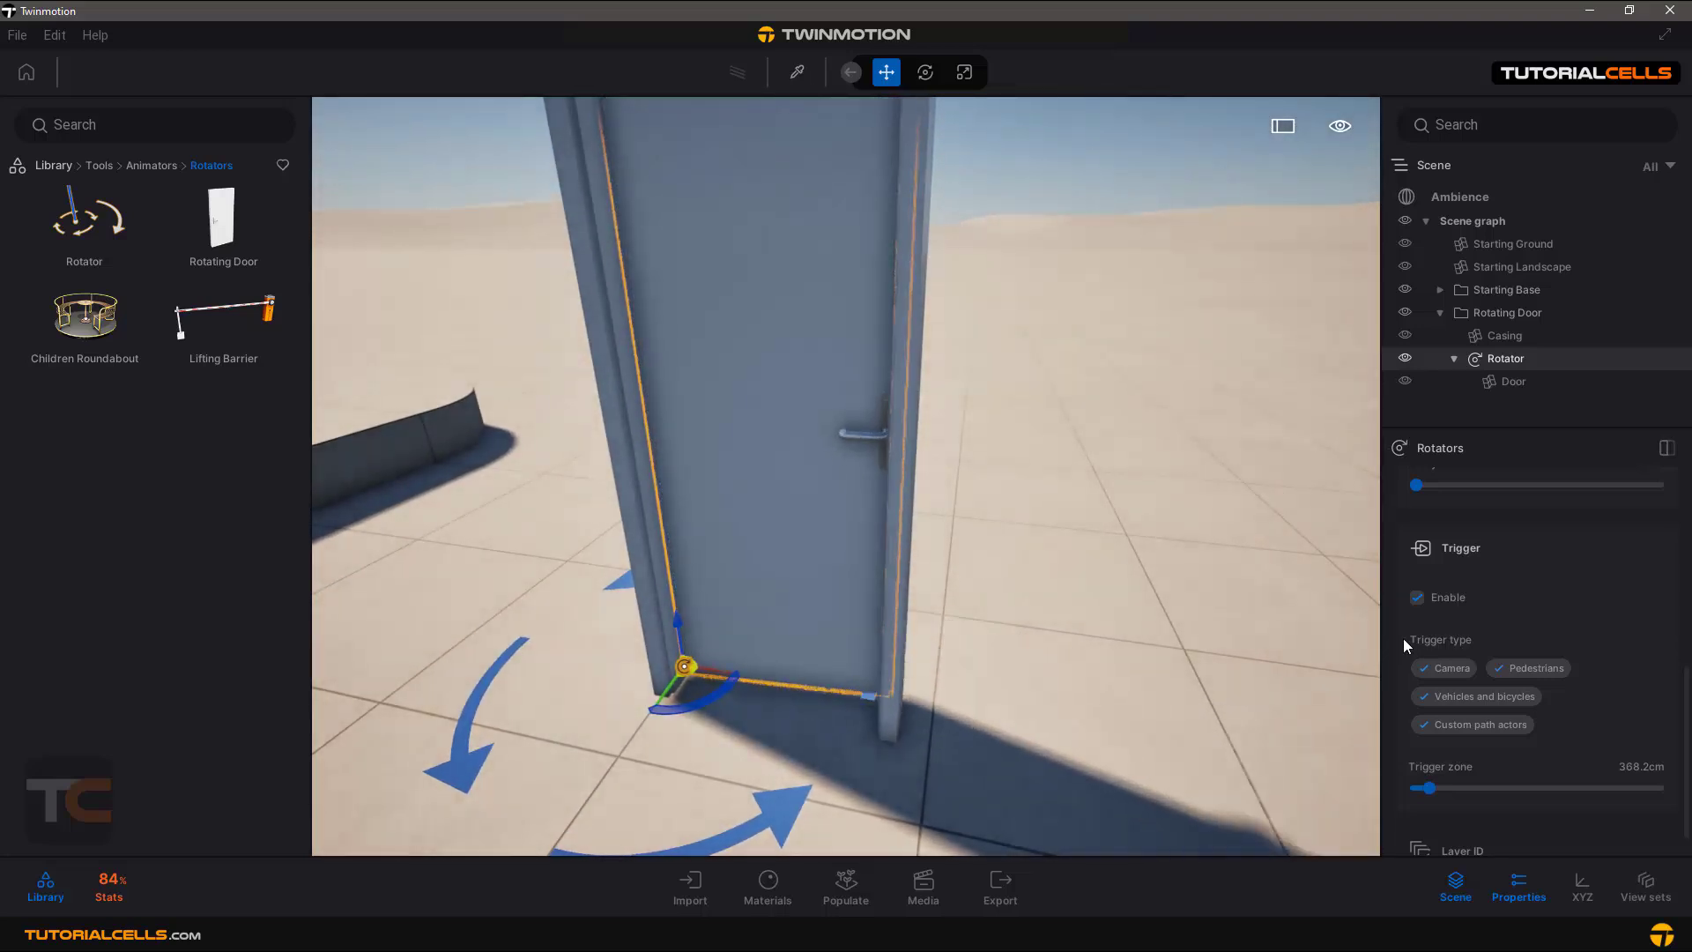
# Switch the door's animation mode to Once and back the camera away to test it.
pyautogui.scroll(3, 1498, 679)
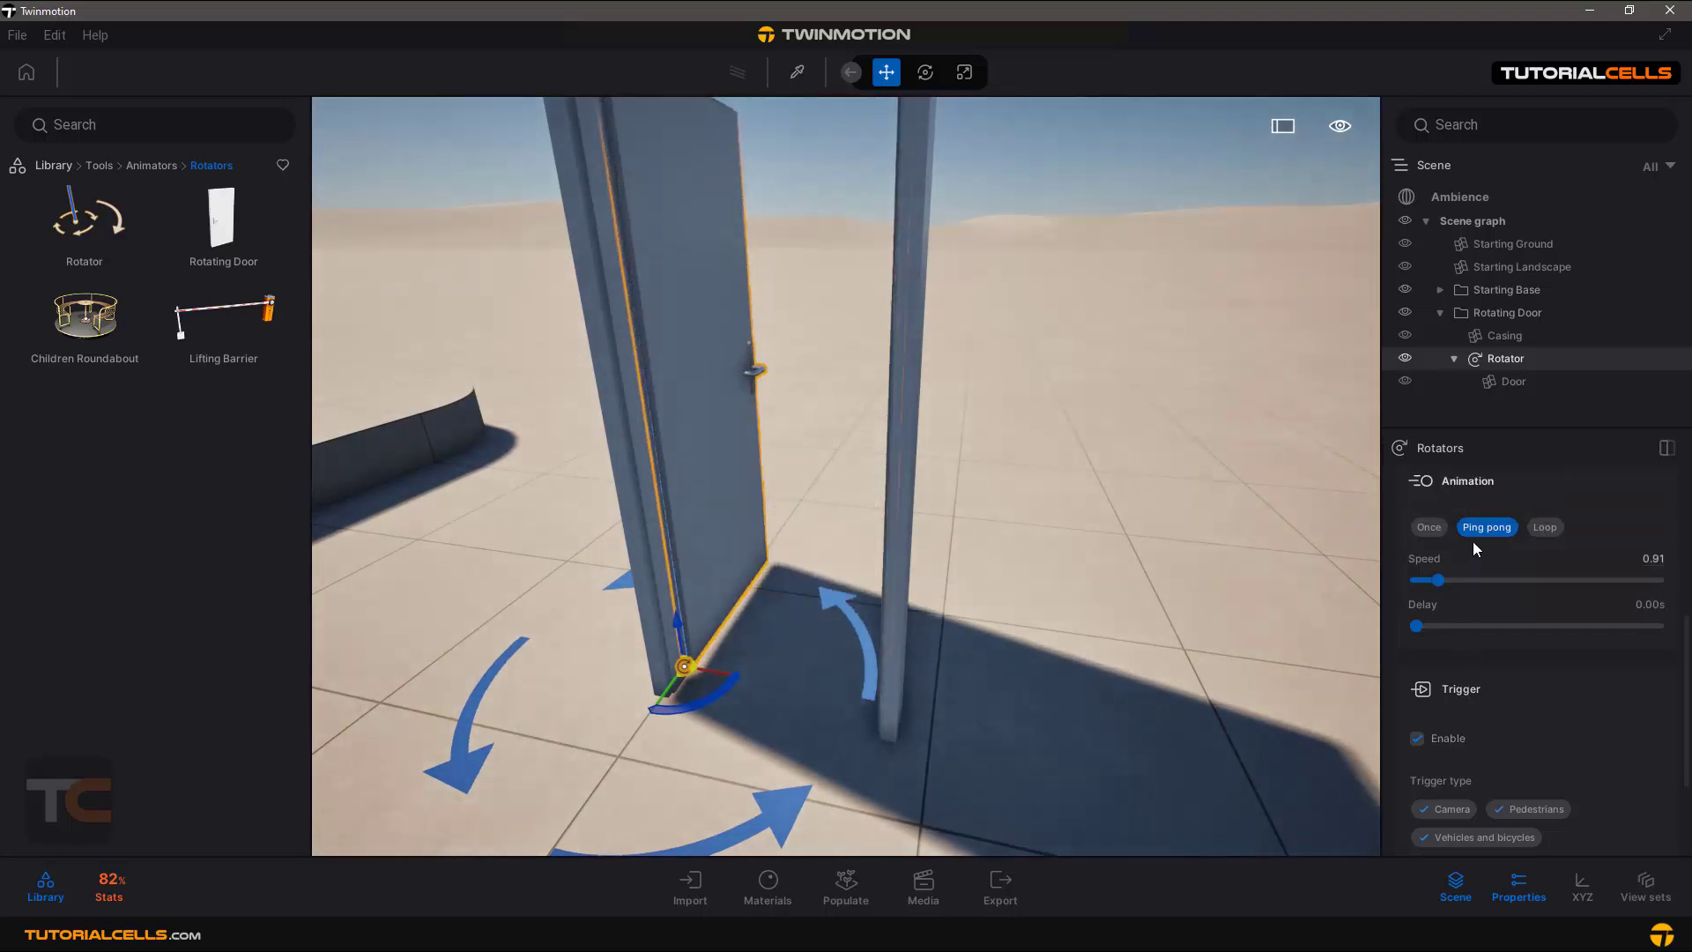
pyautogui.click(1424, 533)
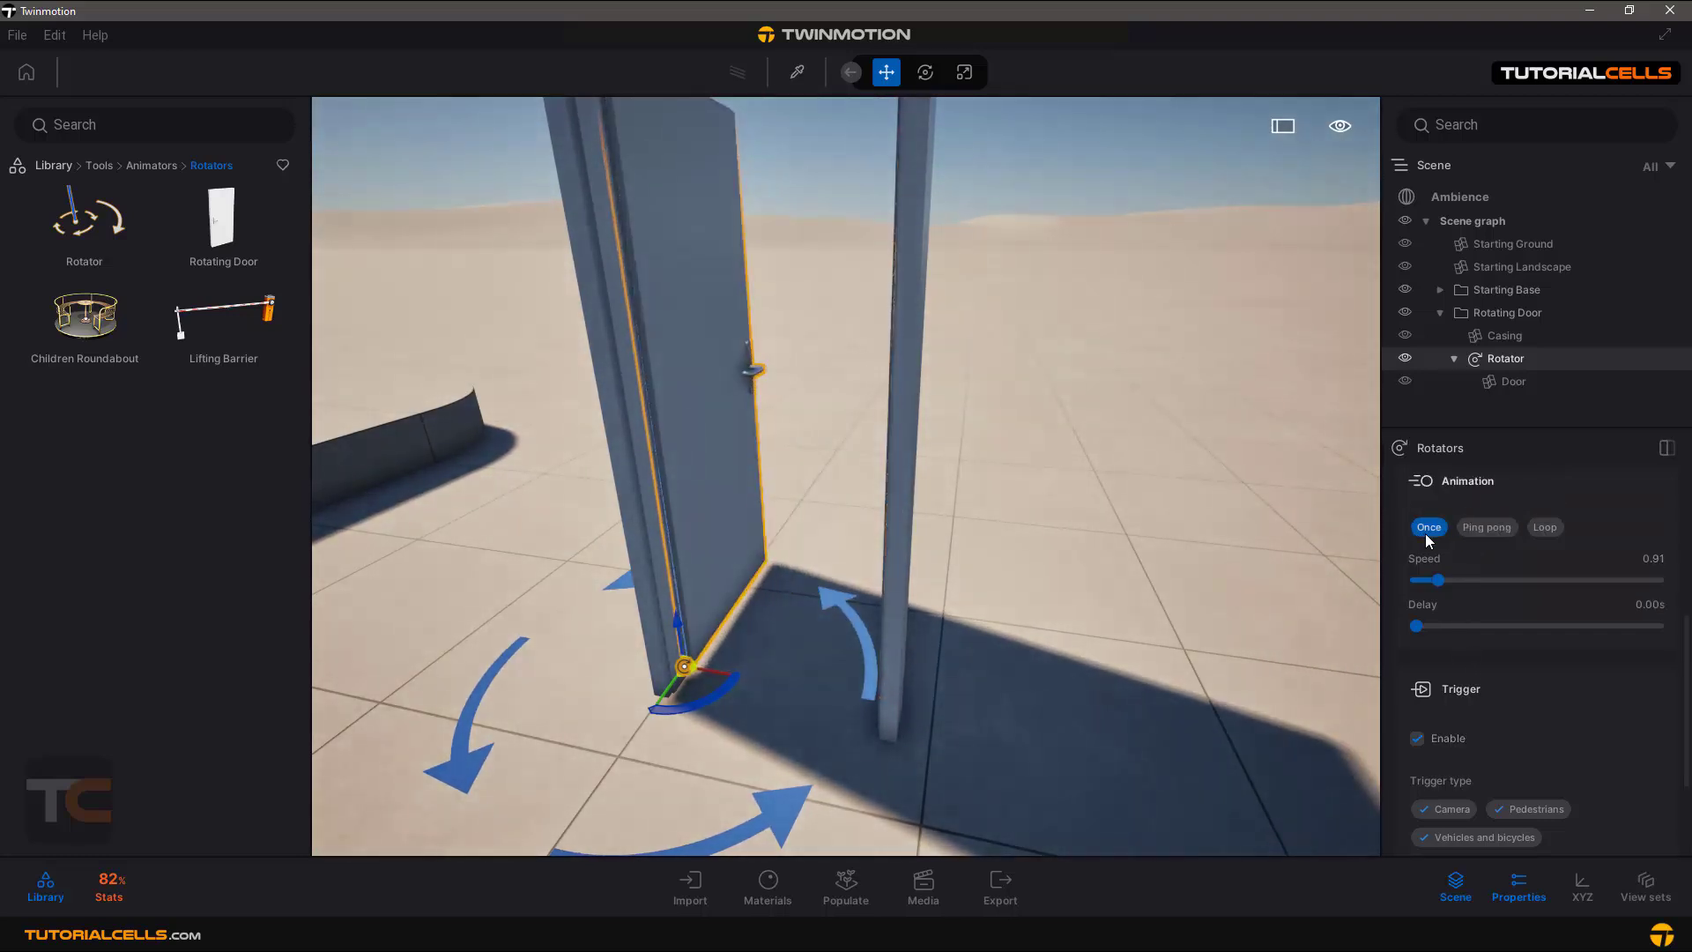
pyautogui.press('s')
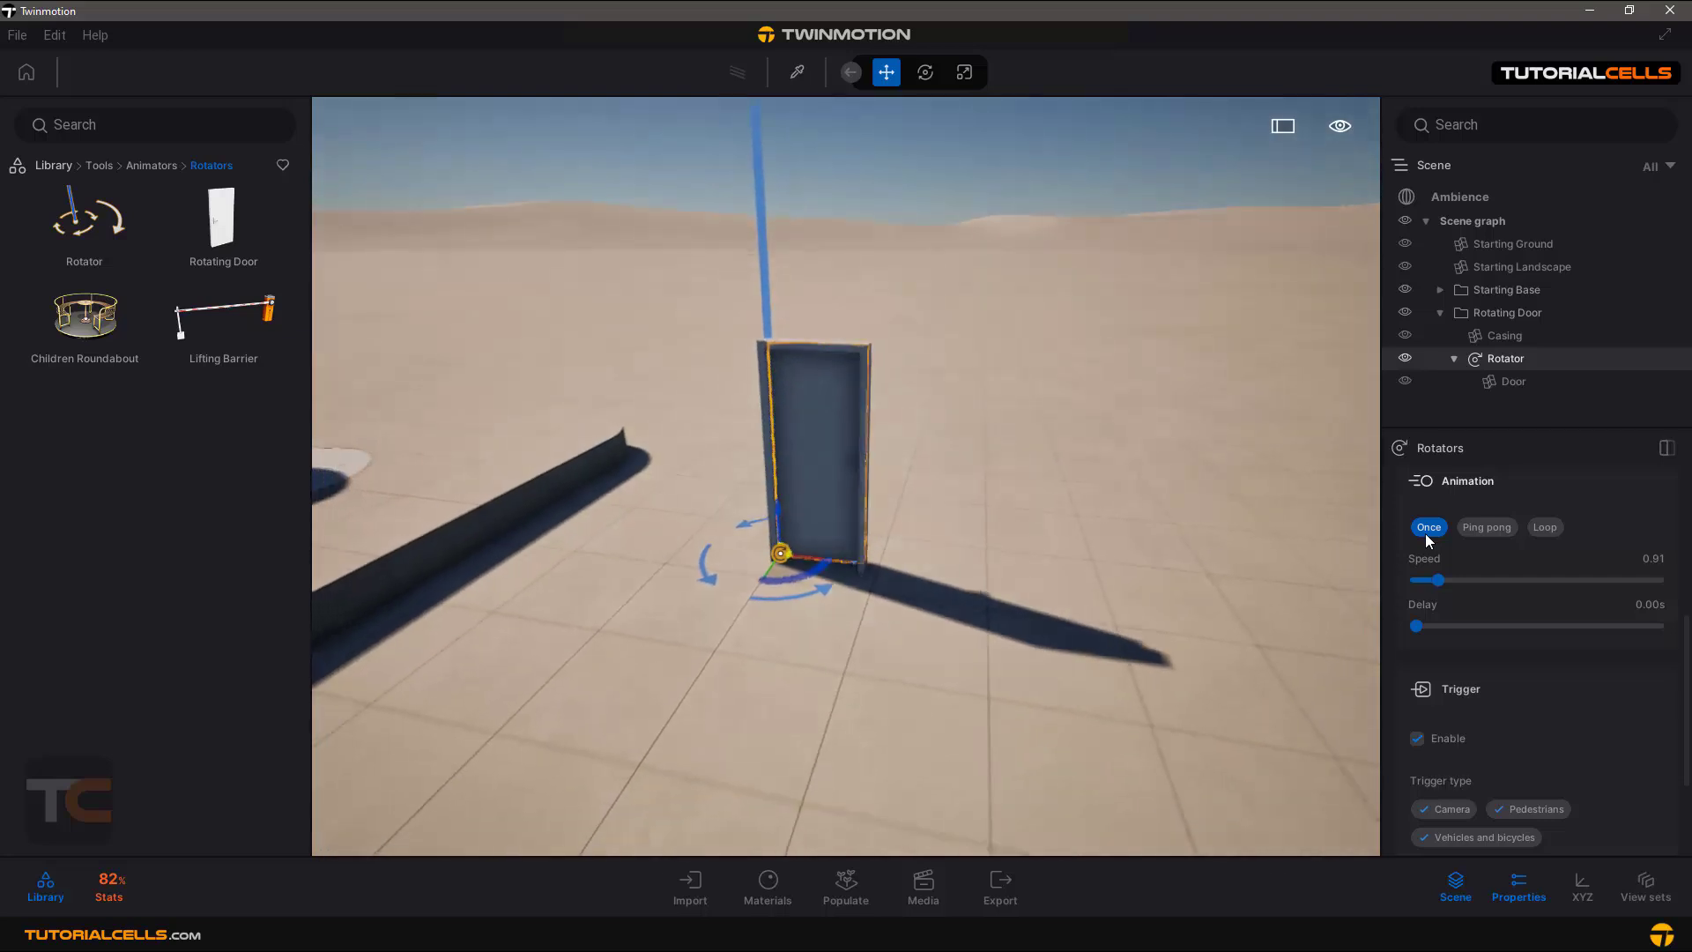
# Set the door's animation to Ping pong at speed 0.22 with the trigger disabled.
pyautogui.moveTo(1438, 580); pyautogui.dragTo(1419, 580)
pyautogui.click(1488, 525)
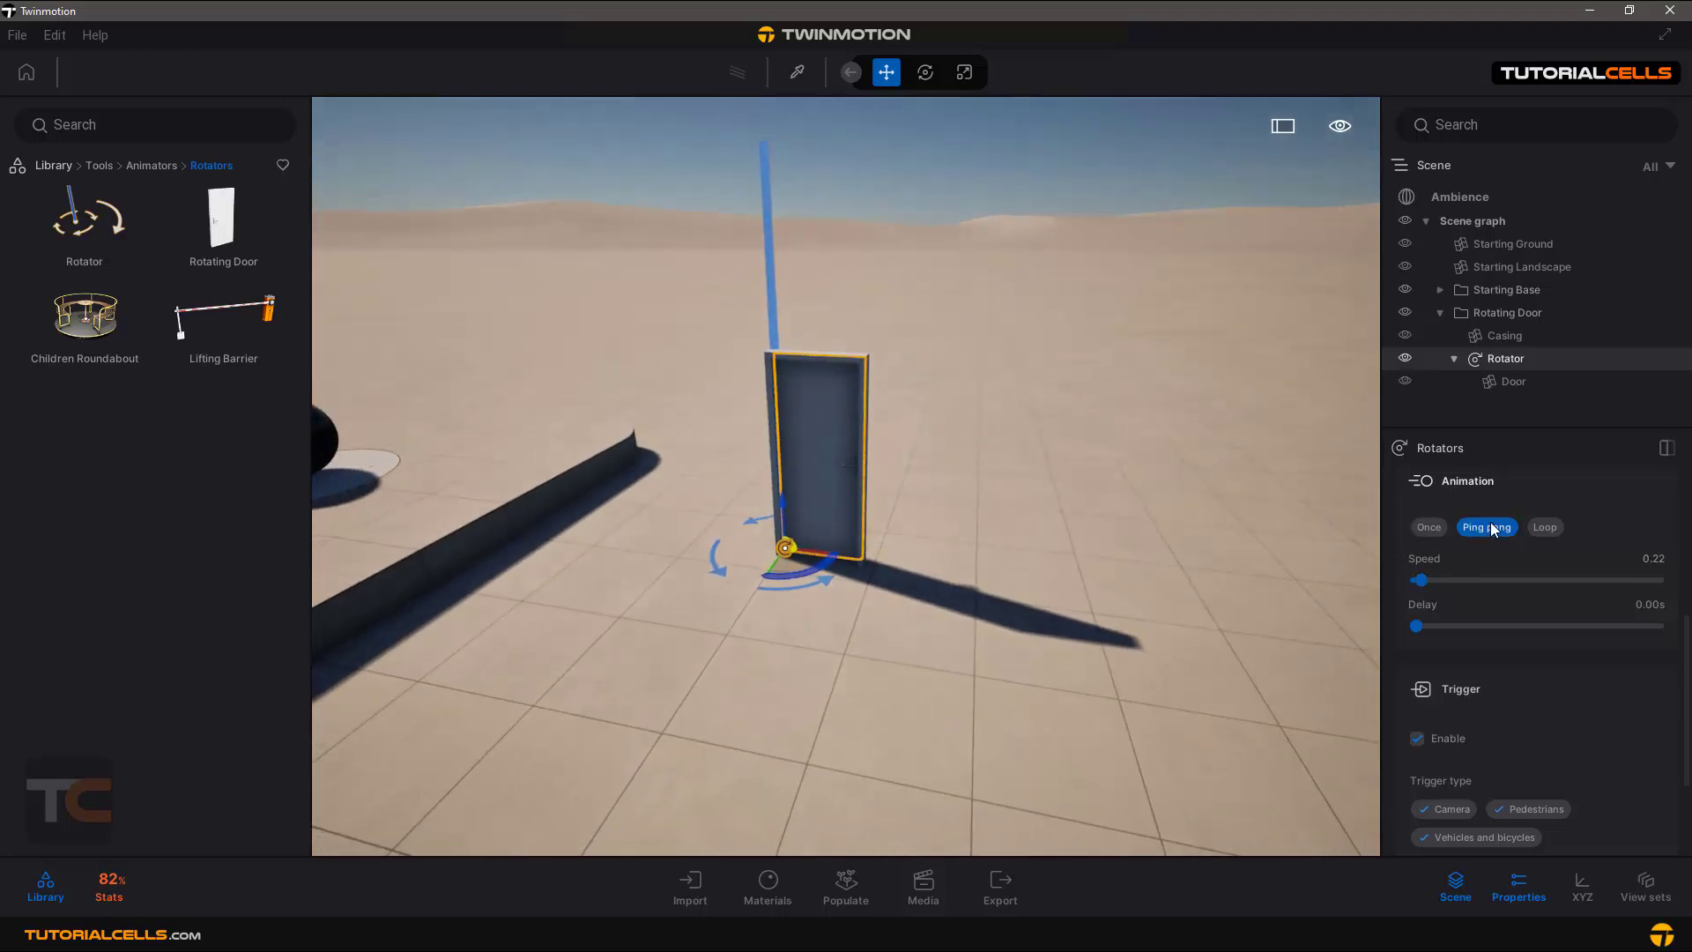
pyautogui.click(1419, 740)
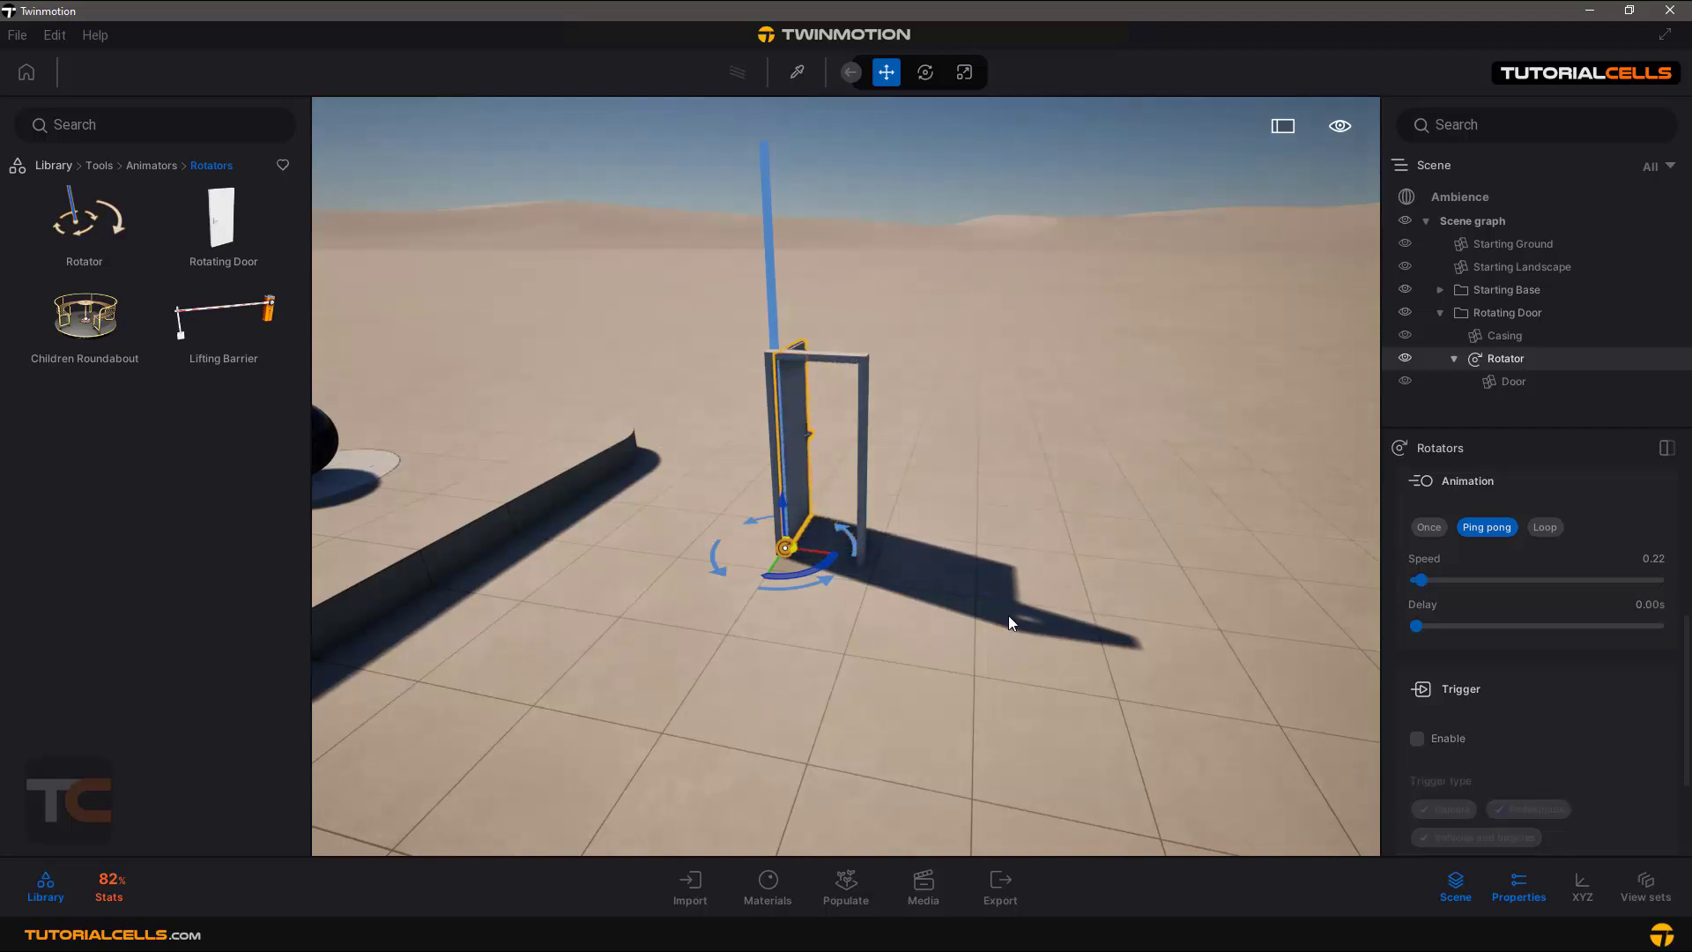
# Watch the moving door up close and look over the rotator's Main and Animation settings.
pyautogui.scroll(5, 886, 570)
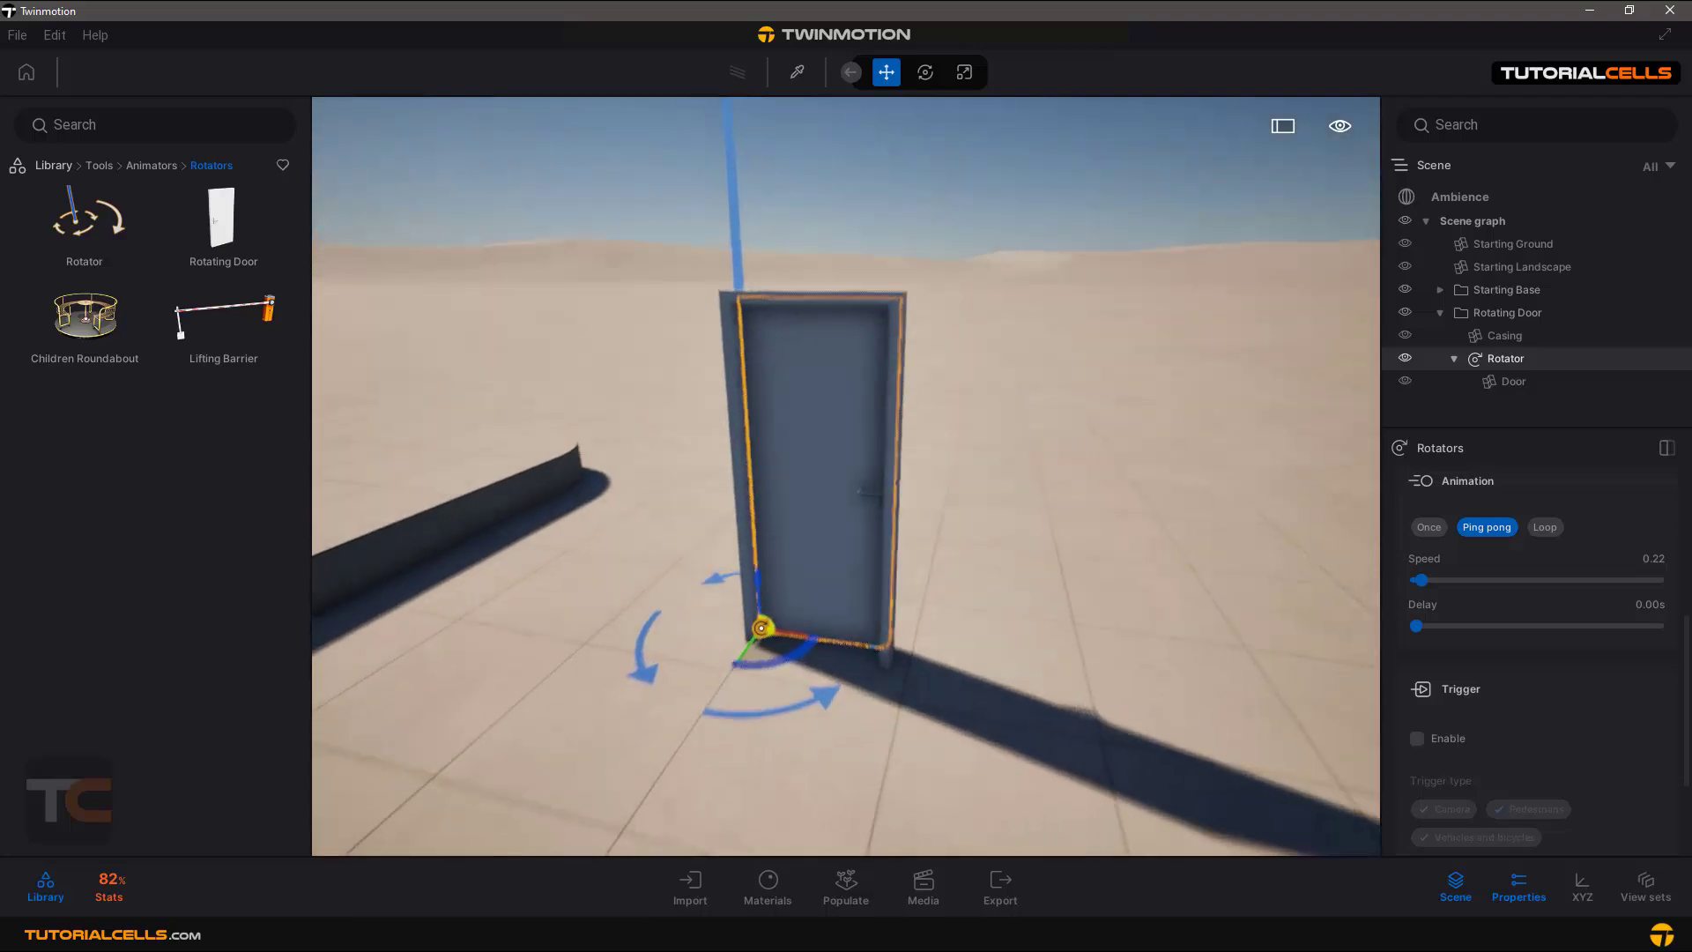
pyautogui.scroll(4, 1489, 647)
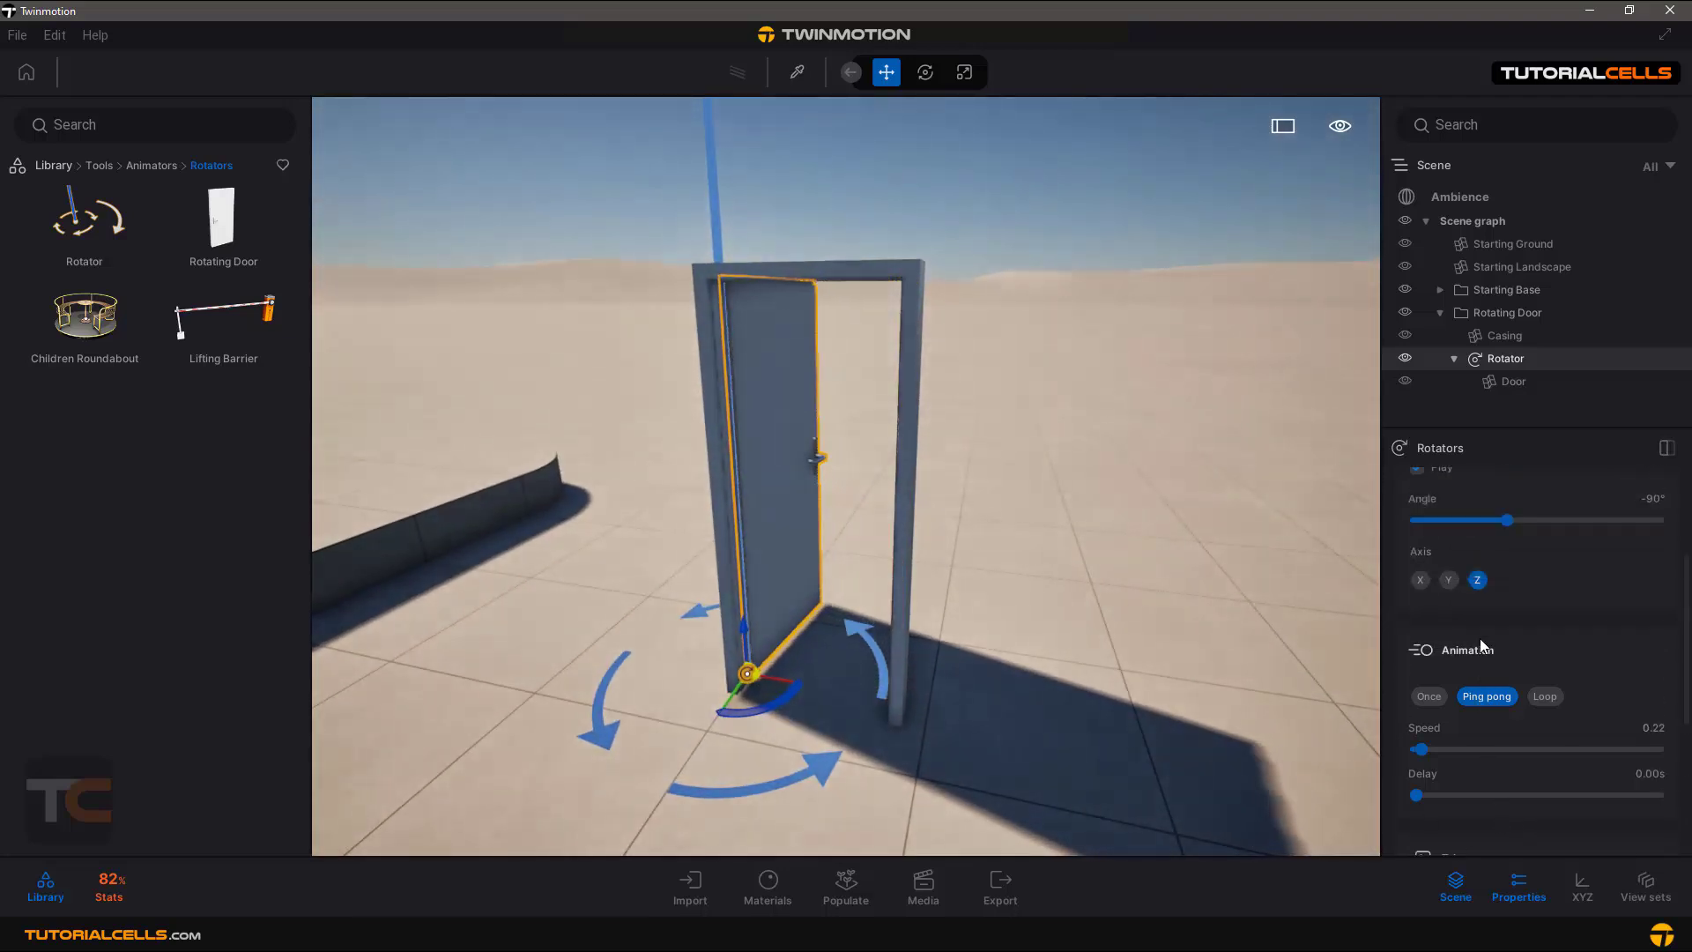
pyautogui.scroll(1, 1479, 637)
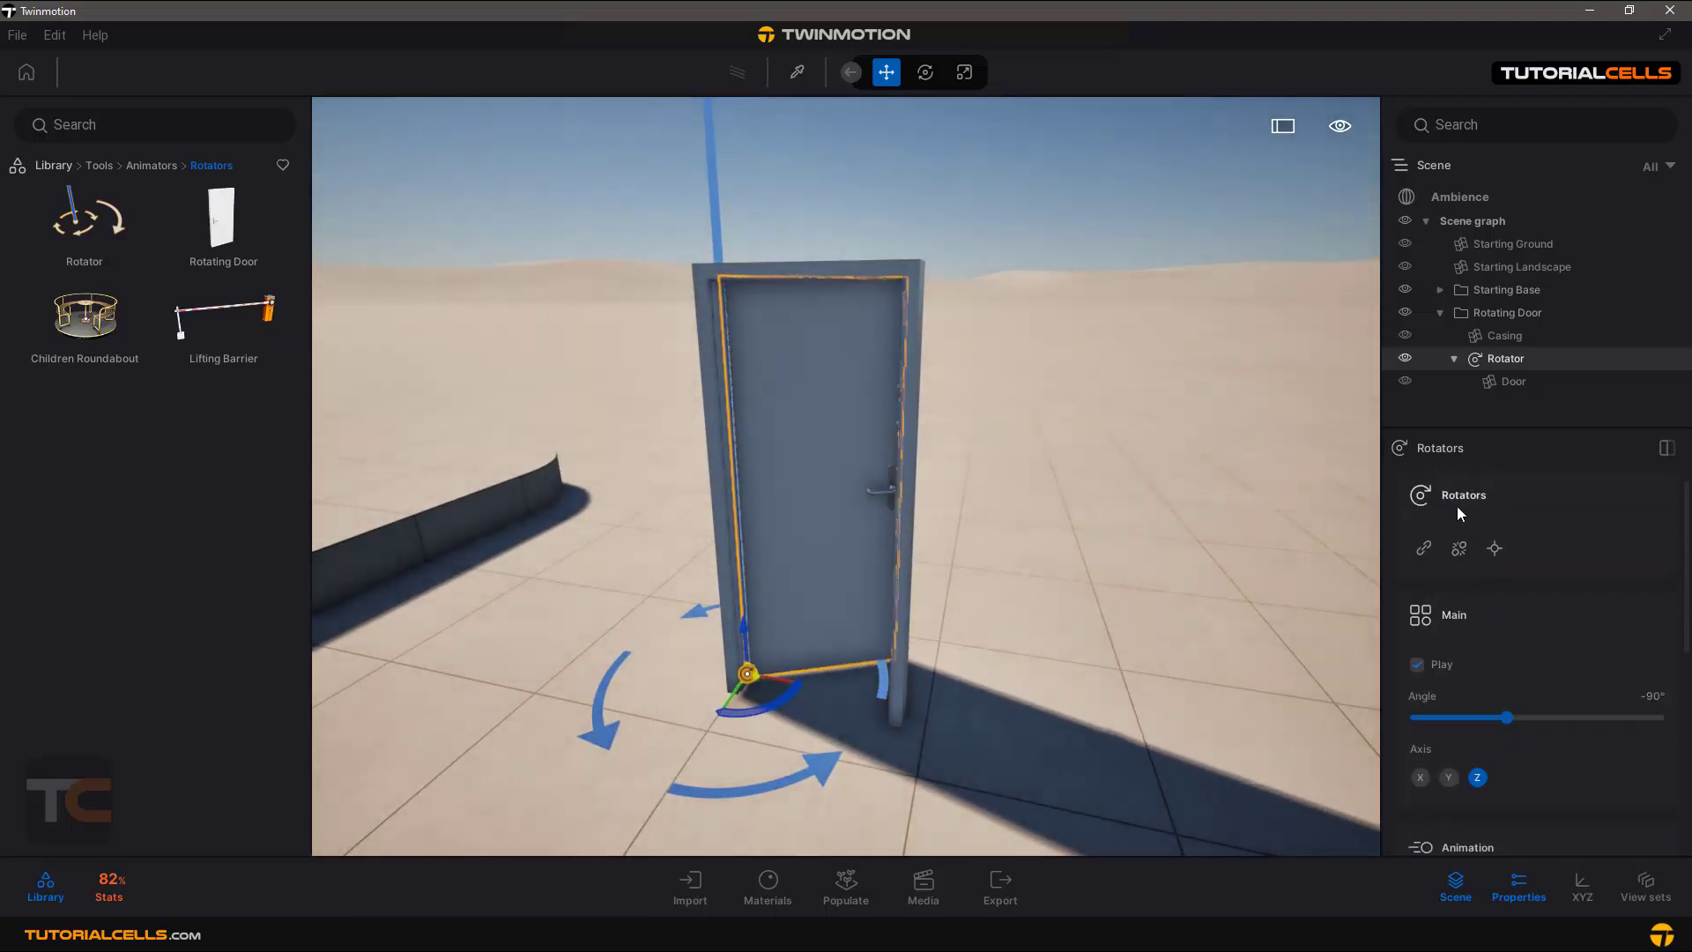
pyautogui.scroll(-3, 1514, 596)
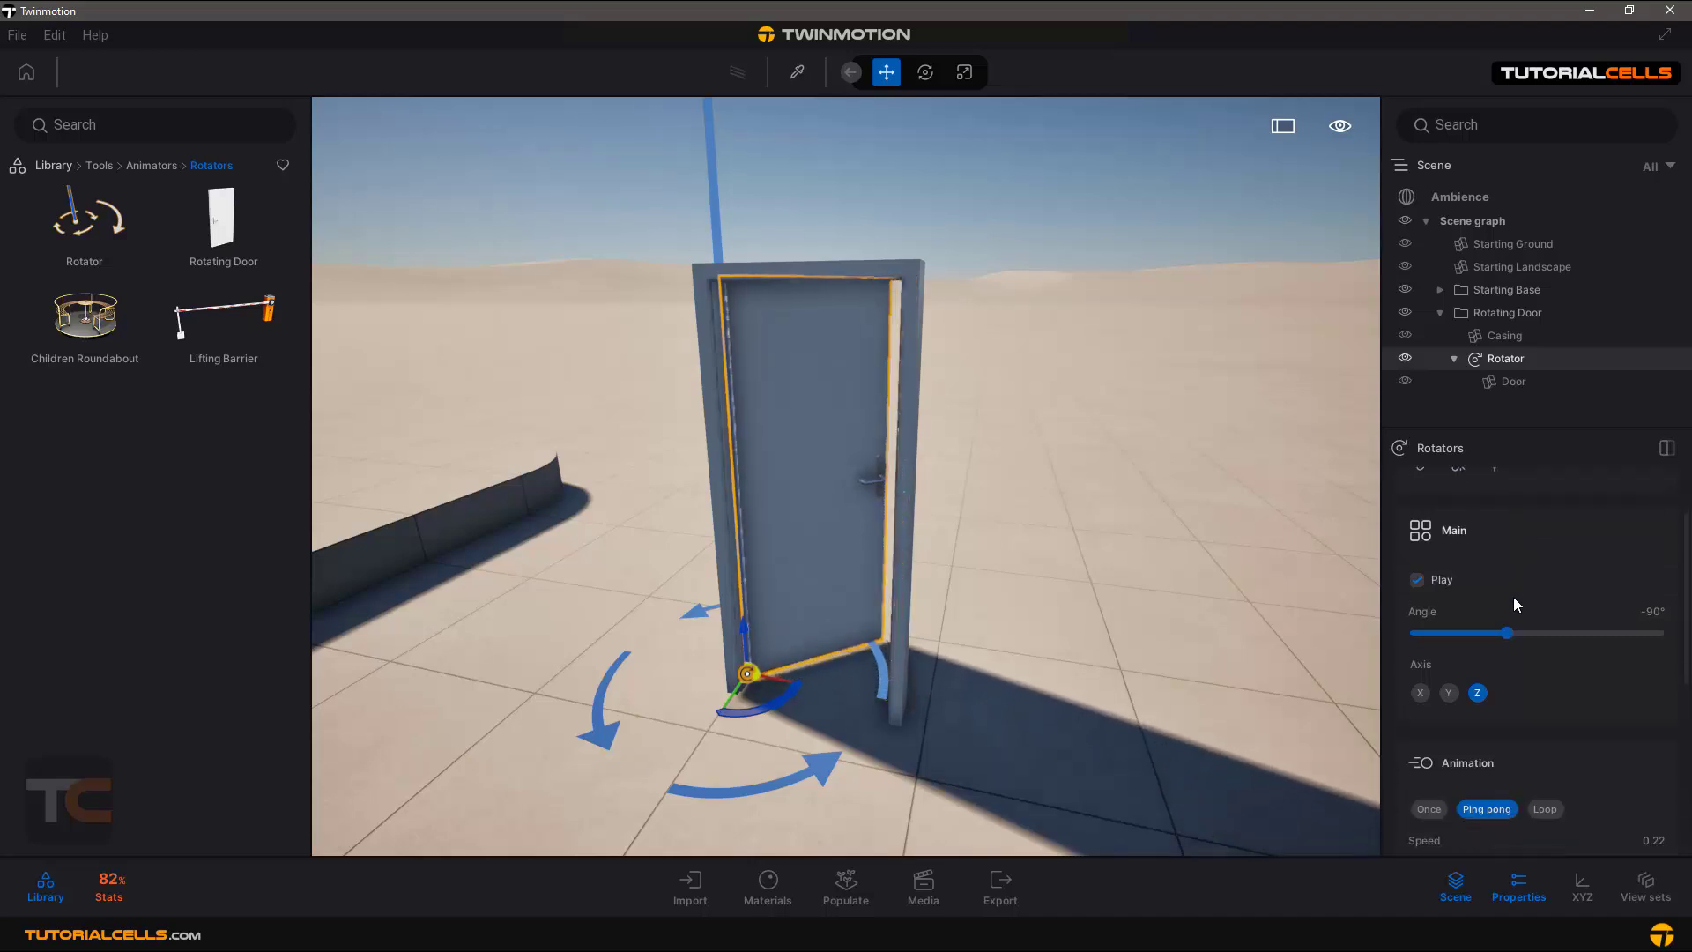
pyautogui.scroll(-2, 1512, 596)
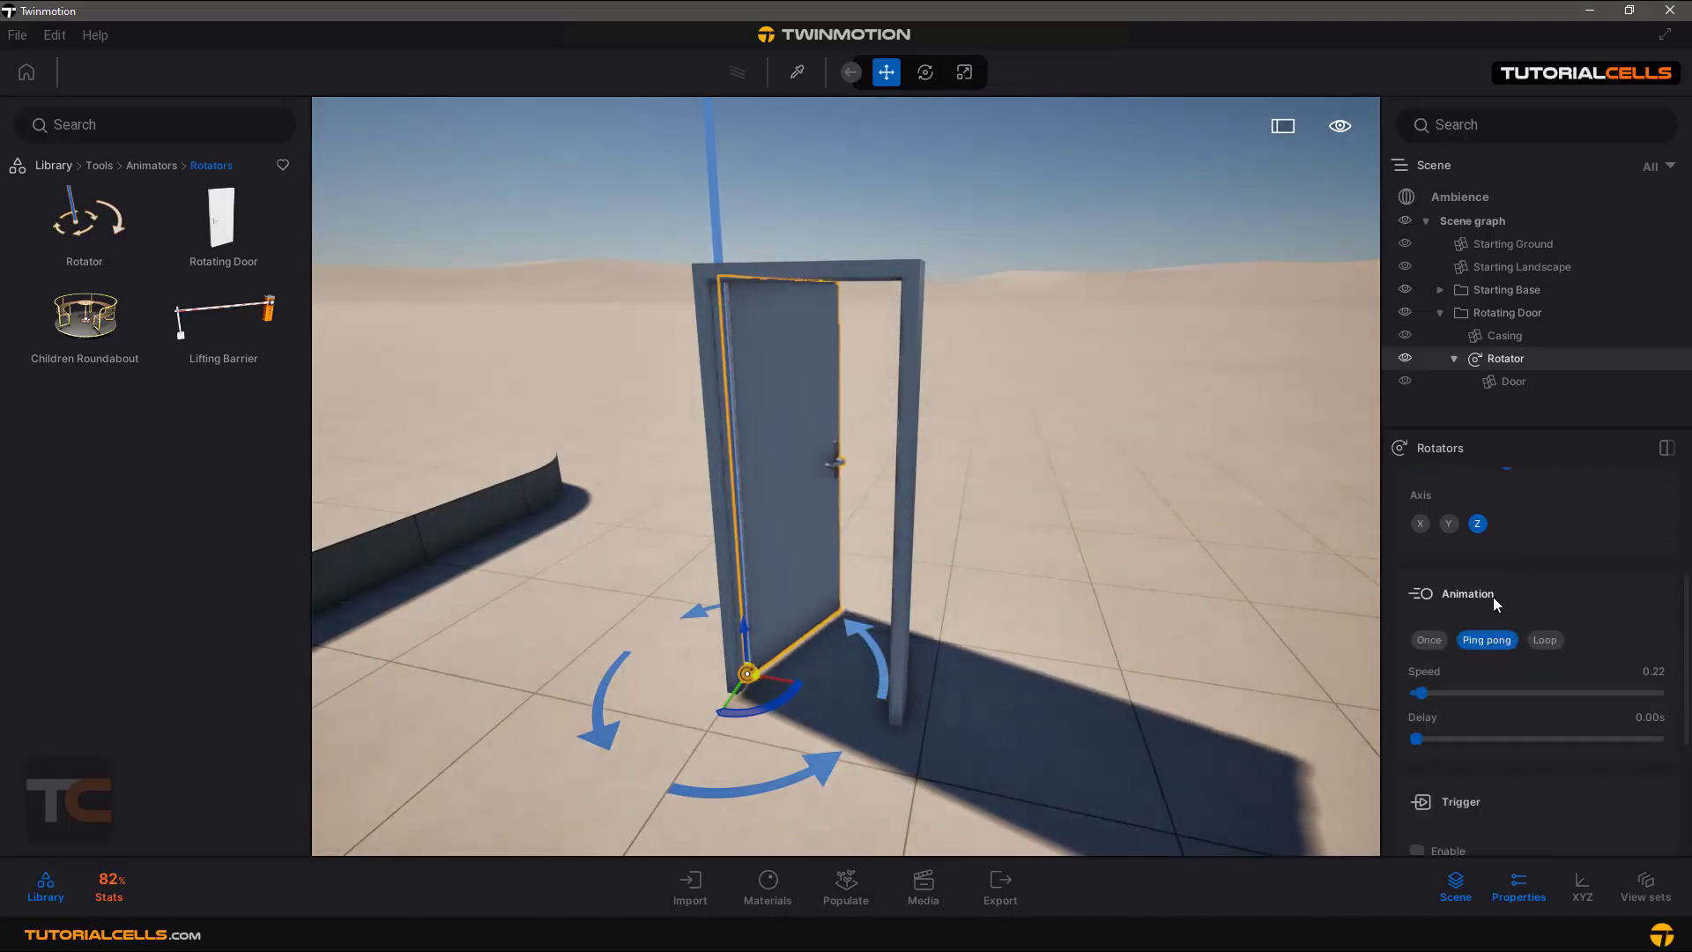
pyautogui.scroll(-3, 737, 484)
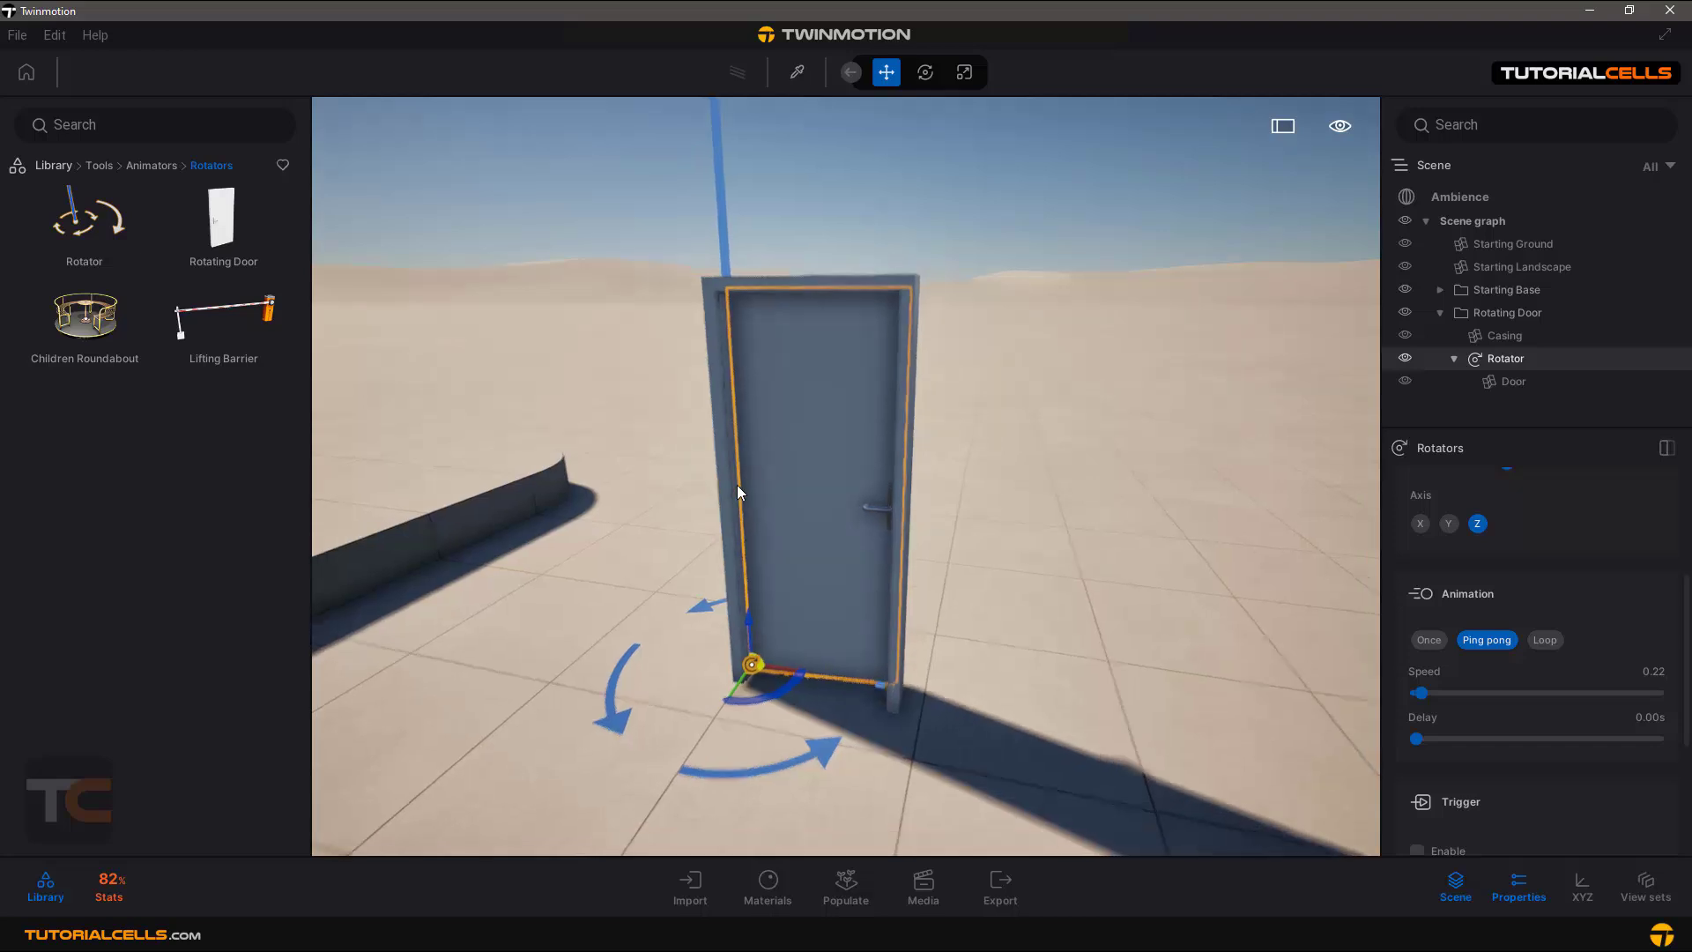
# Place a Children Roundabout beside the door and a Lifting Barrier beyond the roundabout.
pyautogui.moveTo(58, 320); pyautogui.dragTo(1052, 636)
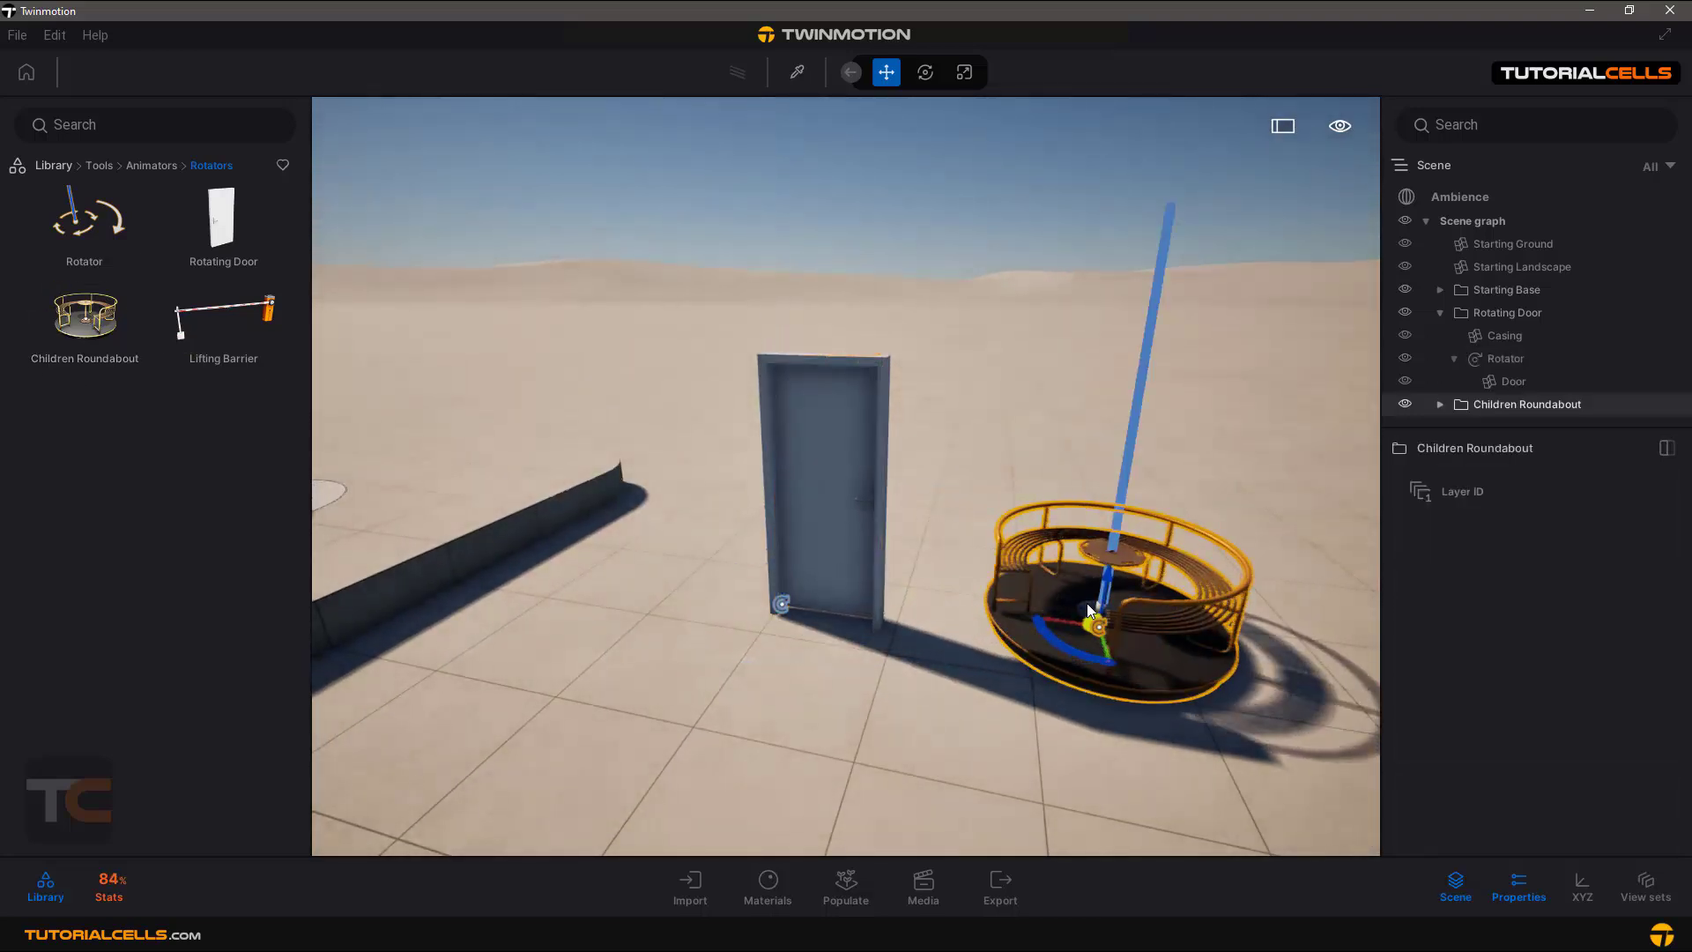
pyautogui.moveTo(1085, 608); pyautogui.dragTo(1304, 606, button='right')
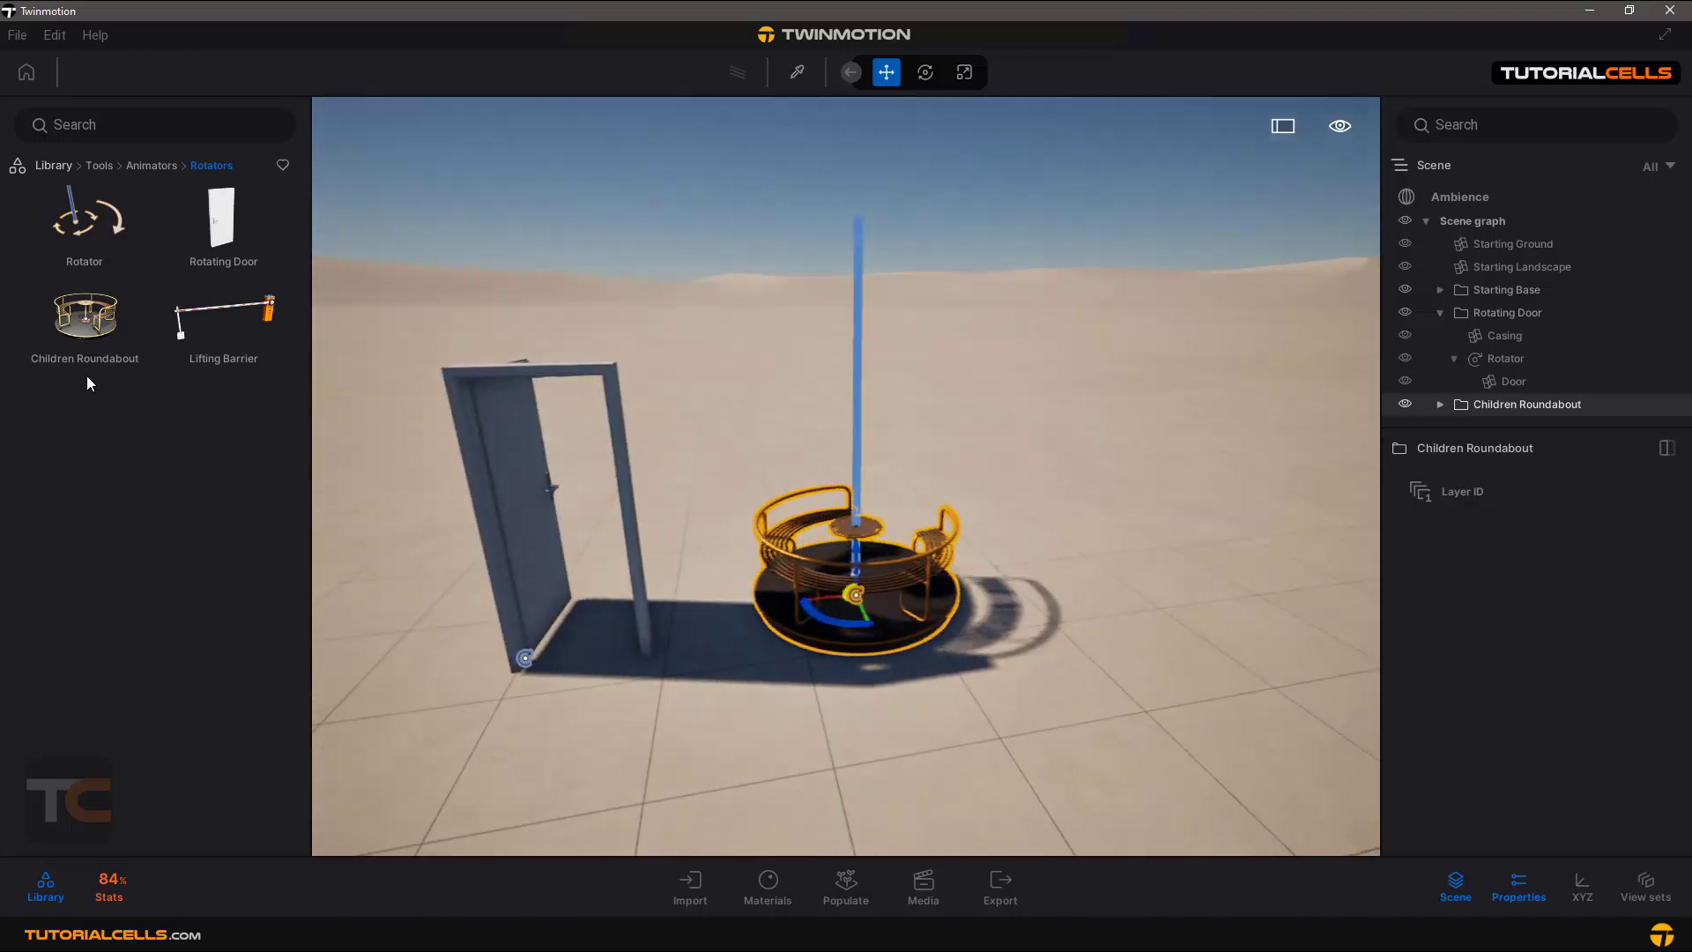
pyautogui.moveTo(192, 331); pyautogui.dragTo(1212, 490)
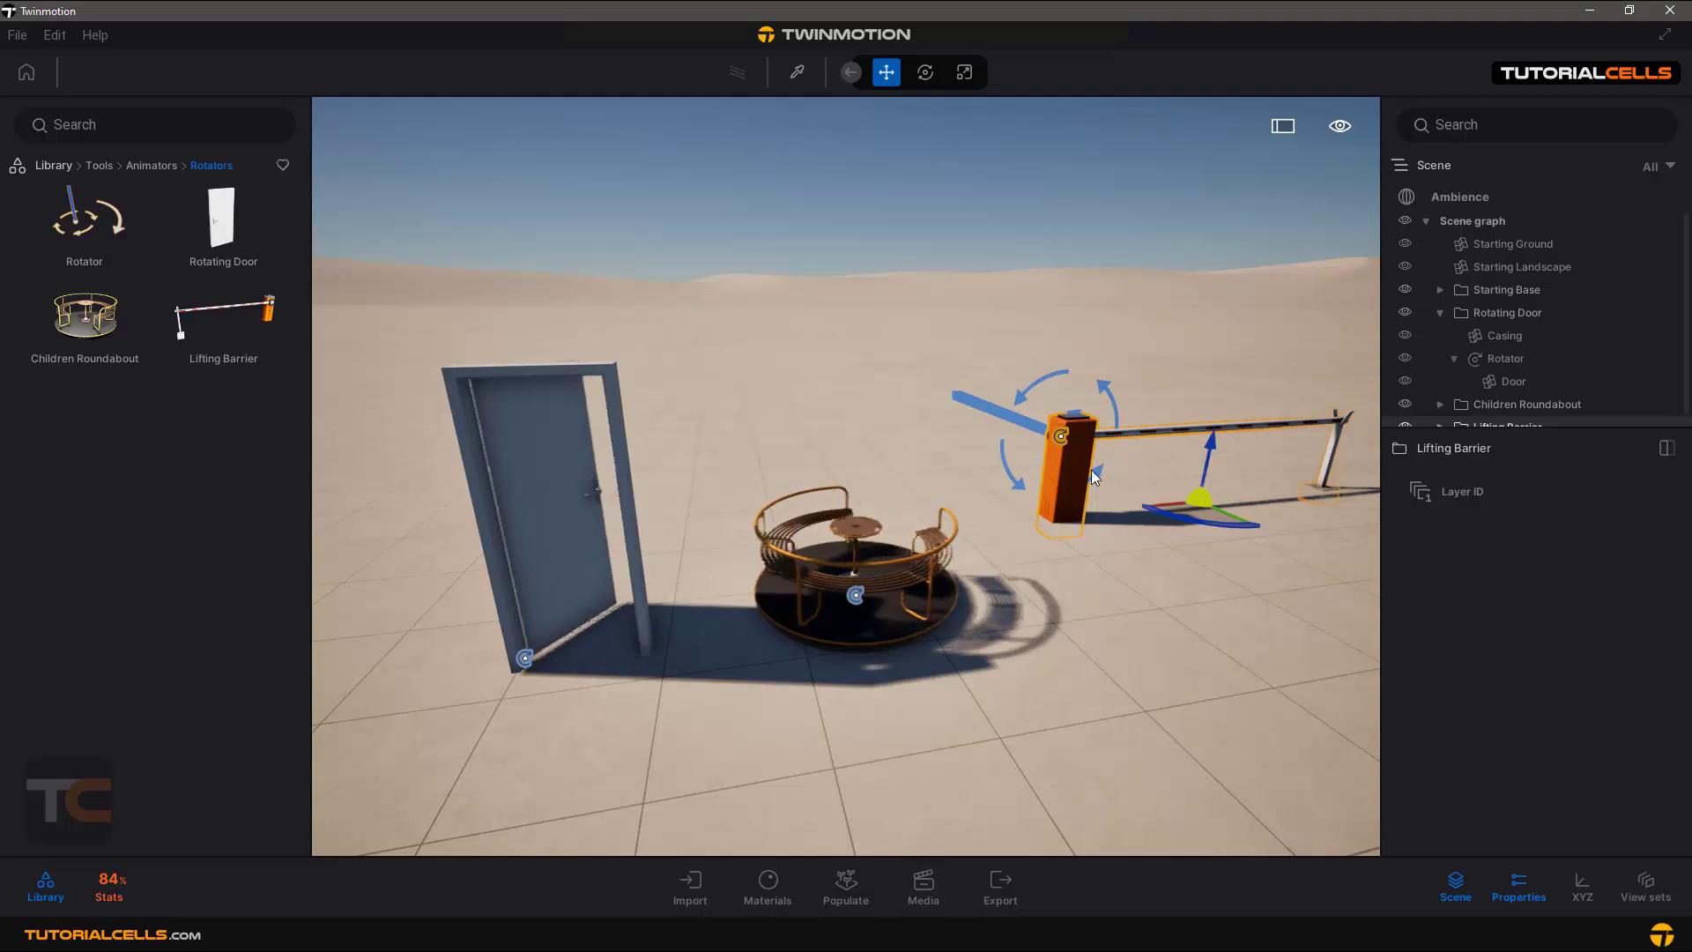
# Examine the lifting barrier and its rotation axis from several angles.
pyautogui.keyDown('shift'); pyautogui.moveTo(1068, 479); pyautogui.dragTo(1172, 481, button='middle'); pyautogui.keyUp('shift')
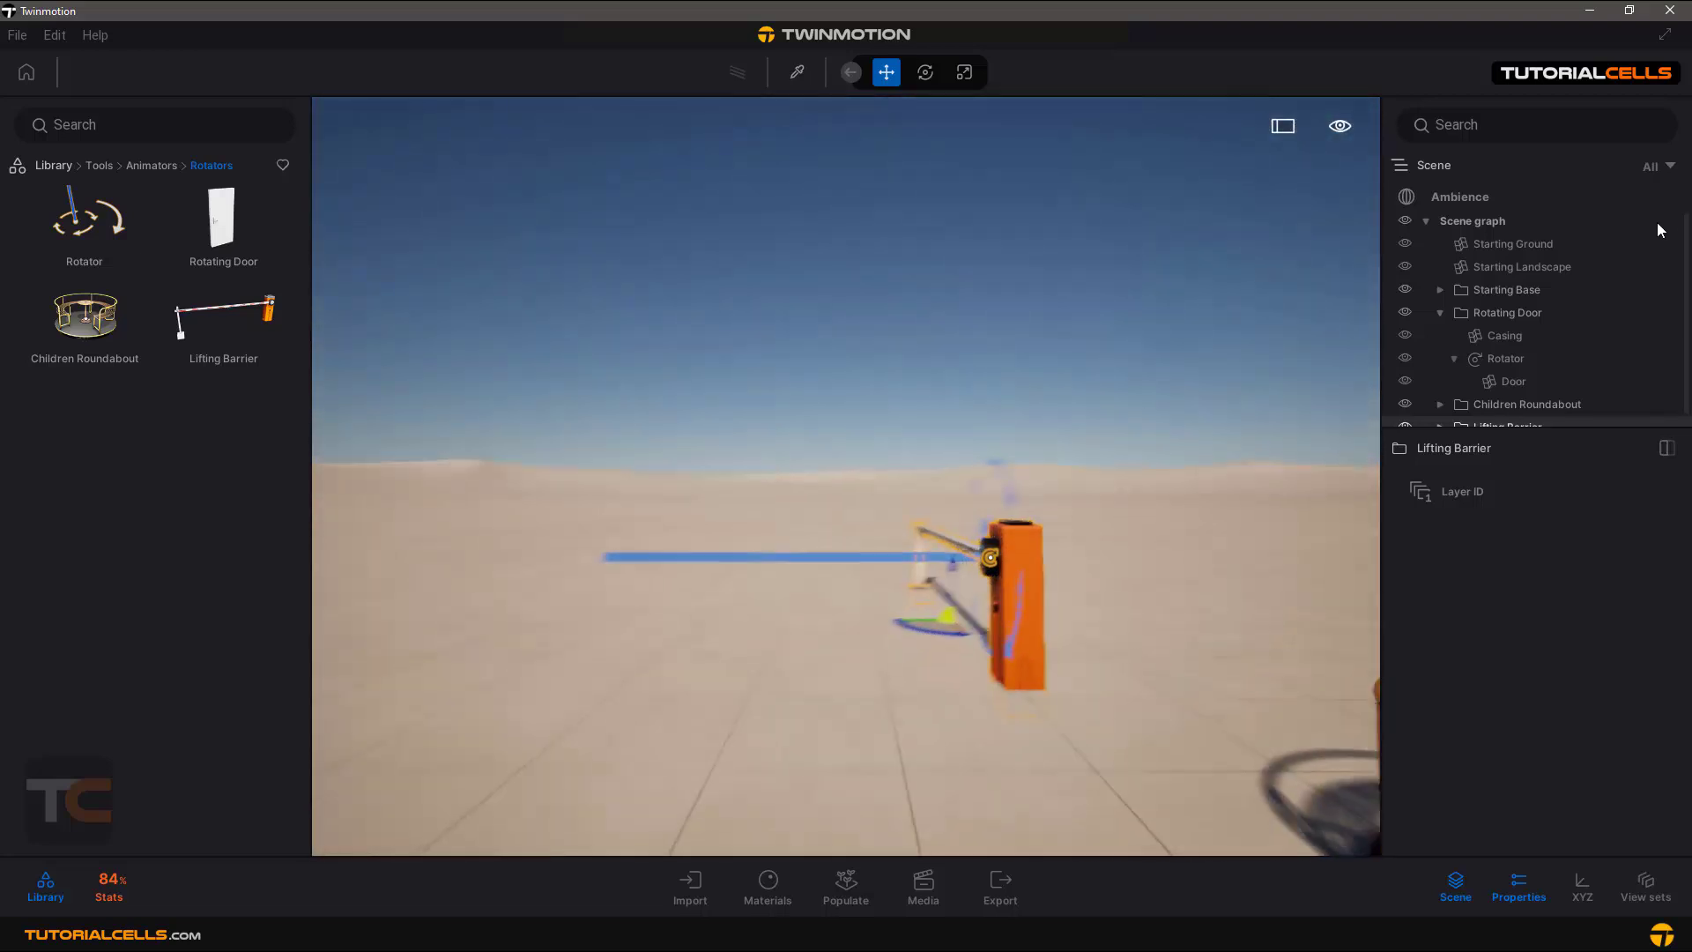
pyautogui.keyDown('shift'); pyautogui.moveTo(1313, 531); pyautogui.dragTo(1267, 532, button='middle'); pyautogui.keyUp('shift')
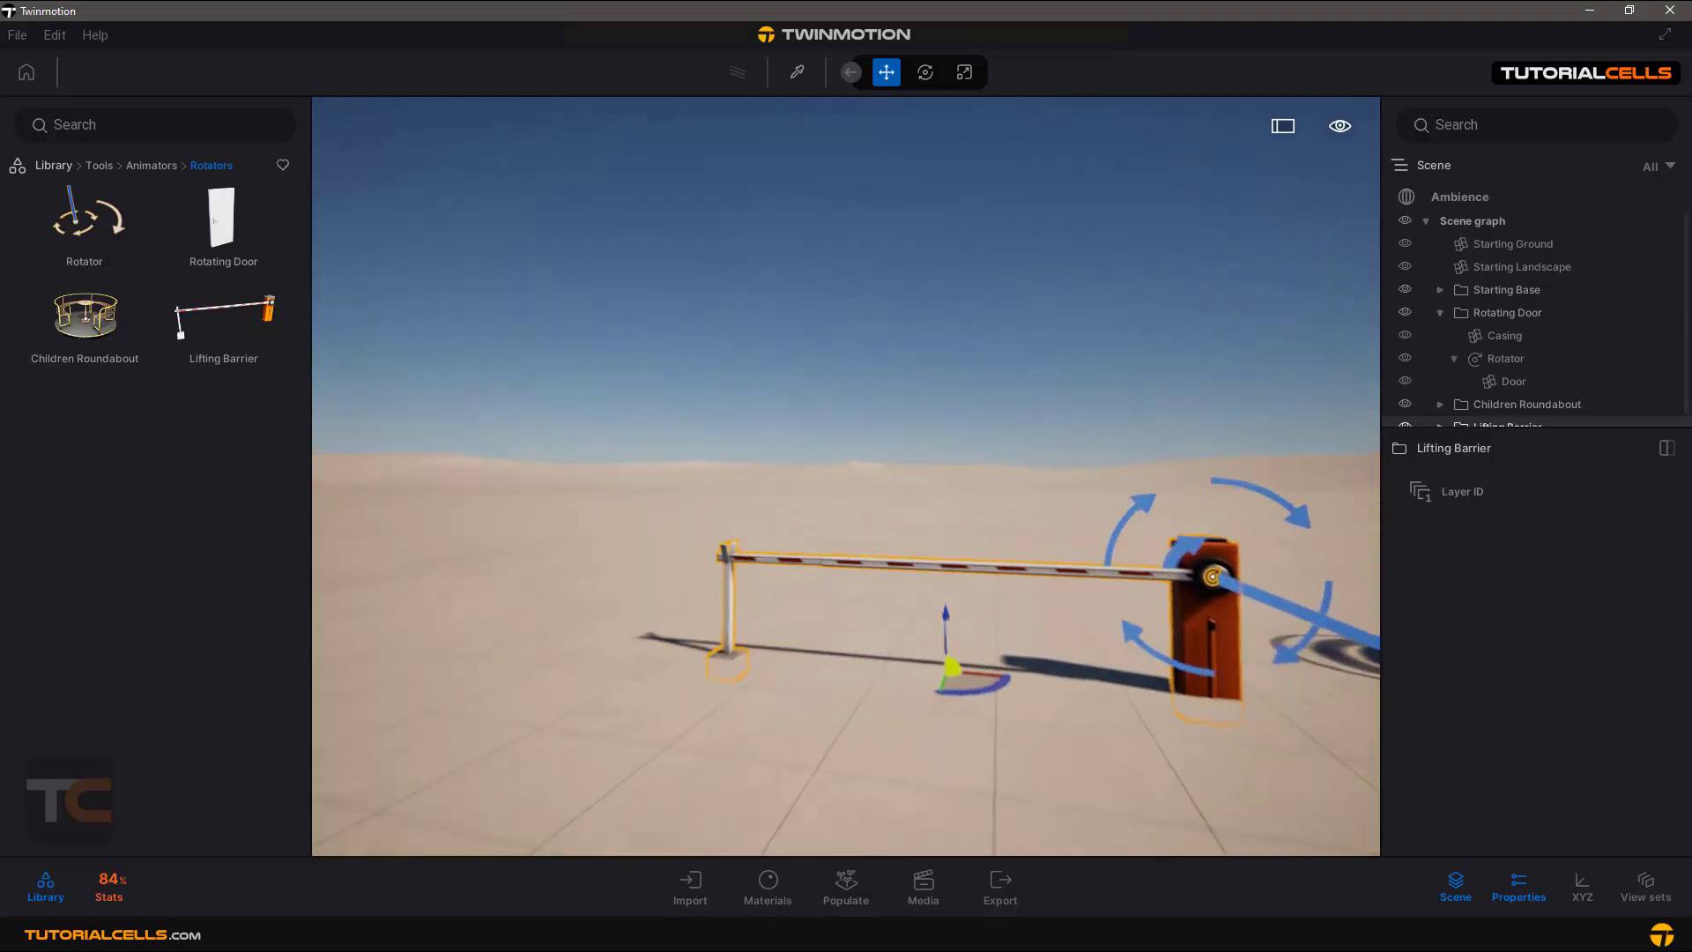
pyautogui.scroll(3, 1267, 532)
pyautogui.moveTo(1265, 536); pyautogui.dragTo(1252, 542, button='right')
pyautogui.scroll(2, 1251, 542)
pyautogui.scroll(2, 1309, 559)
pyautogui.scroll(2, 1310, 558)
pyautogui.scroll(-6, 1309, 557)
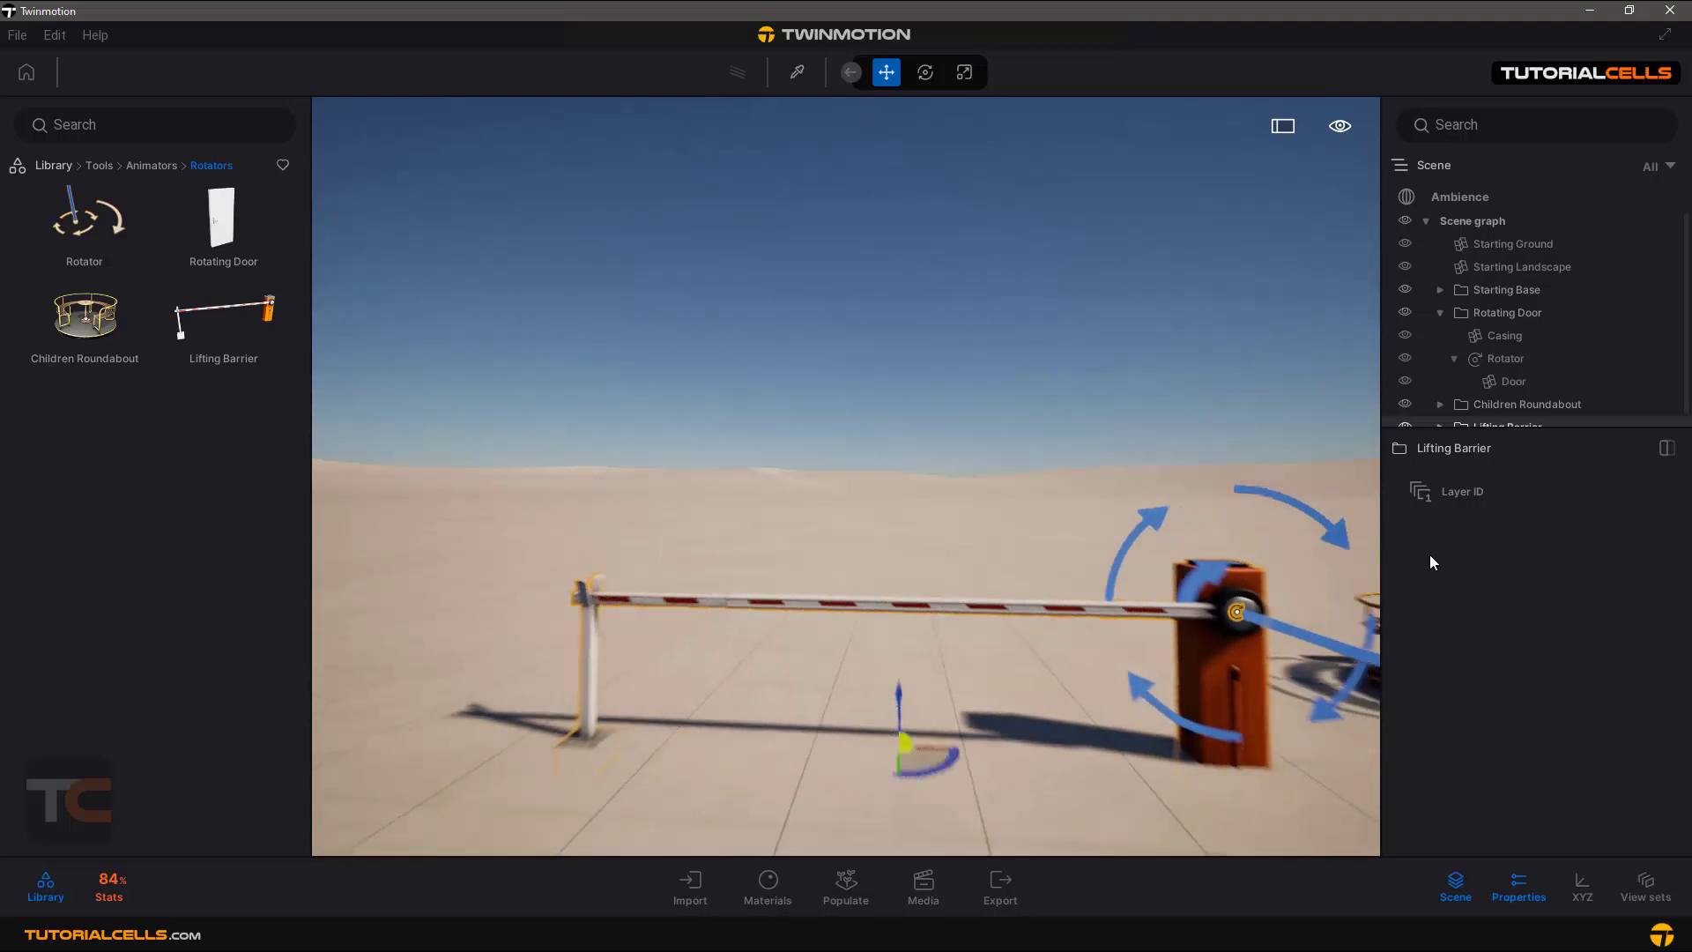
# Set the lifting barrier rotator's trigger zone to about 439.8 cm and approach the barrier to test the trigger.
pyautogui.scroll(-1, 1494, 370)
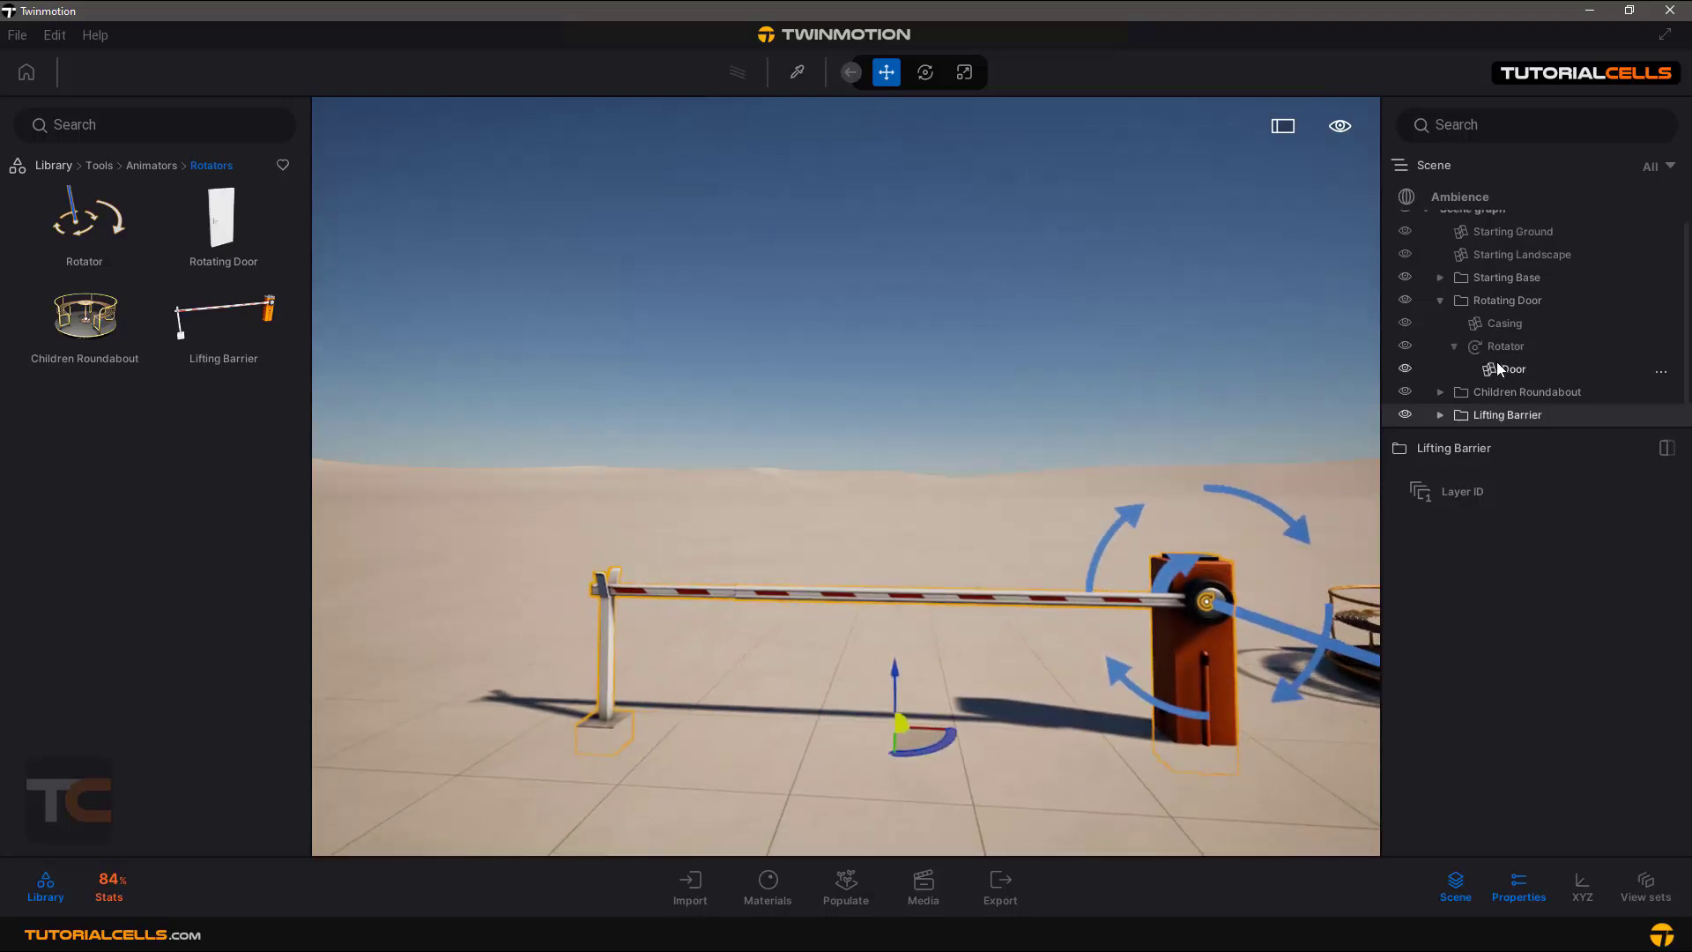
pyautogui.click(1462, 417)
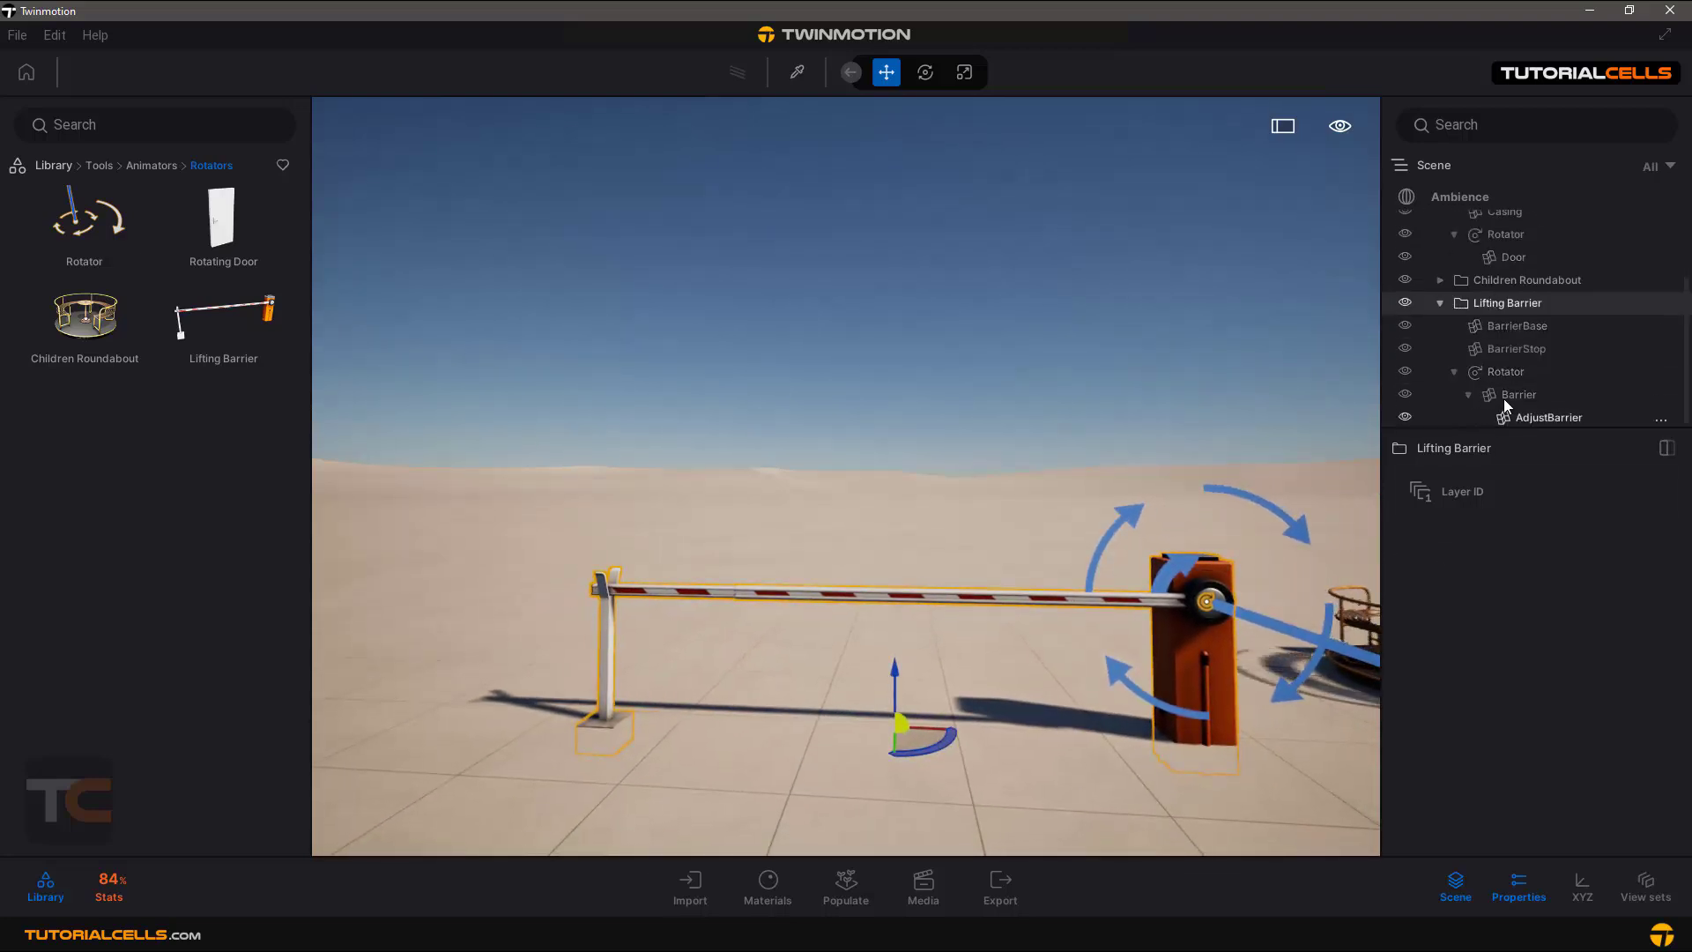
pyautogui.click(1508, 372)
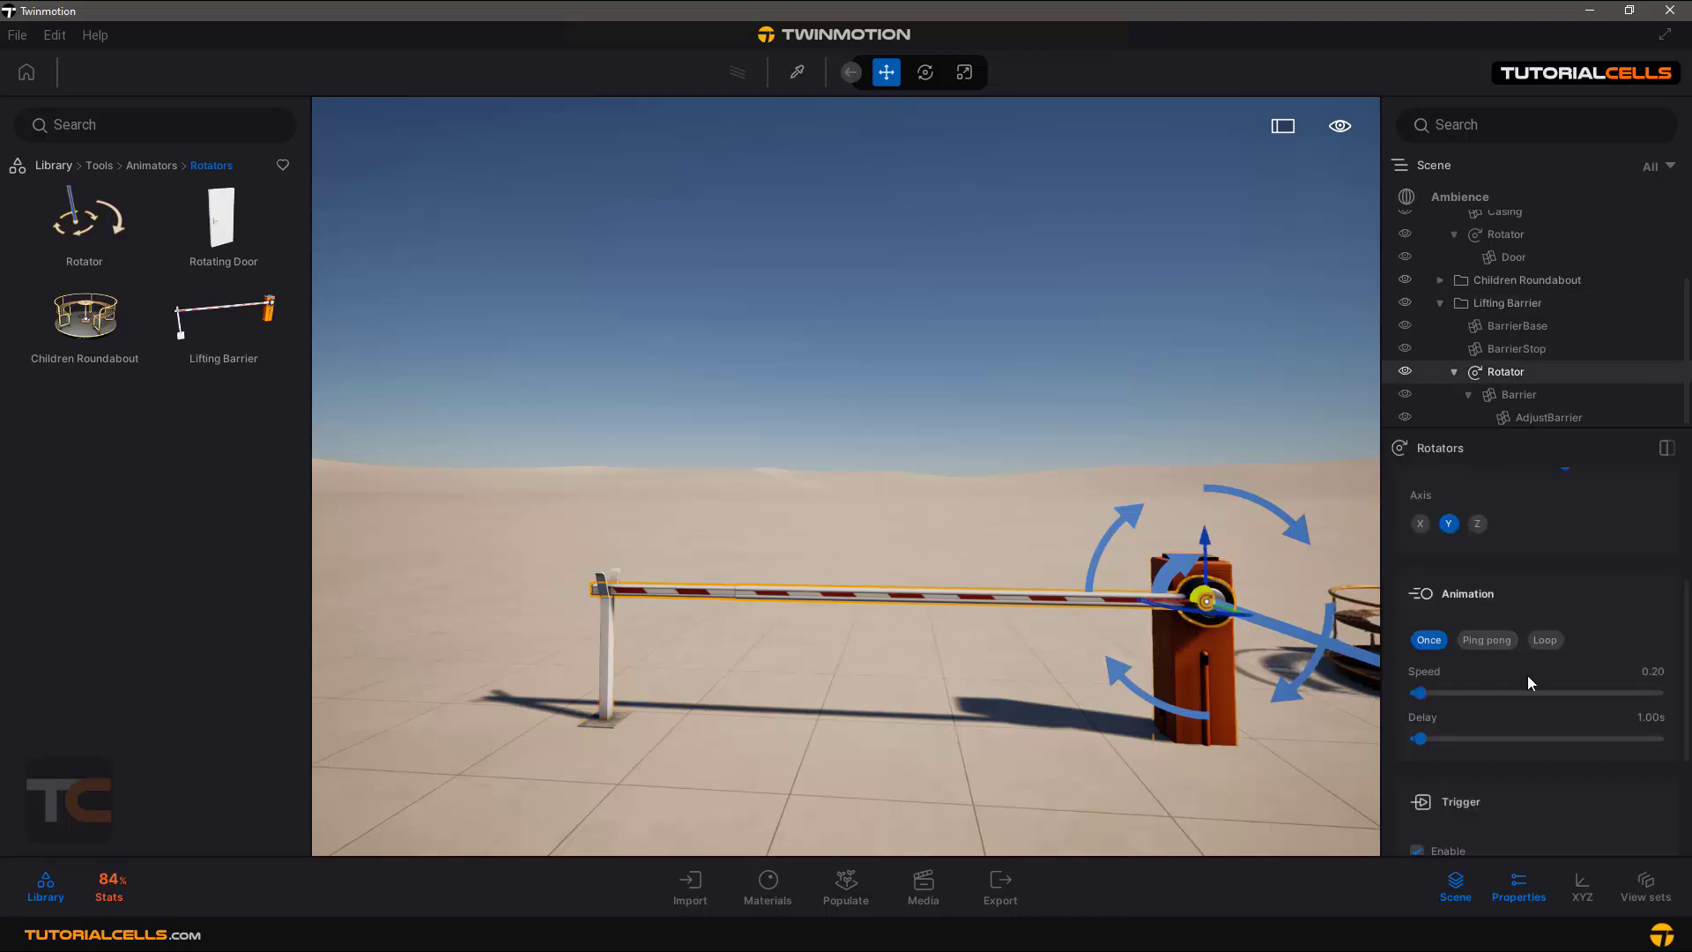
pyautogui.scroll(-4, 1527, 675)
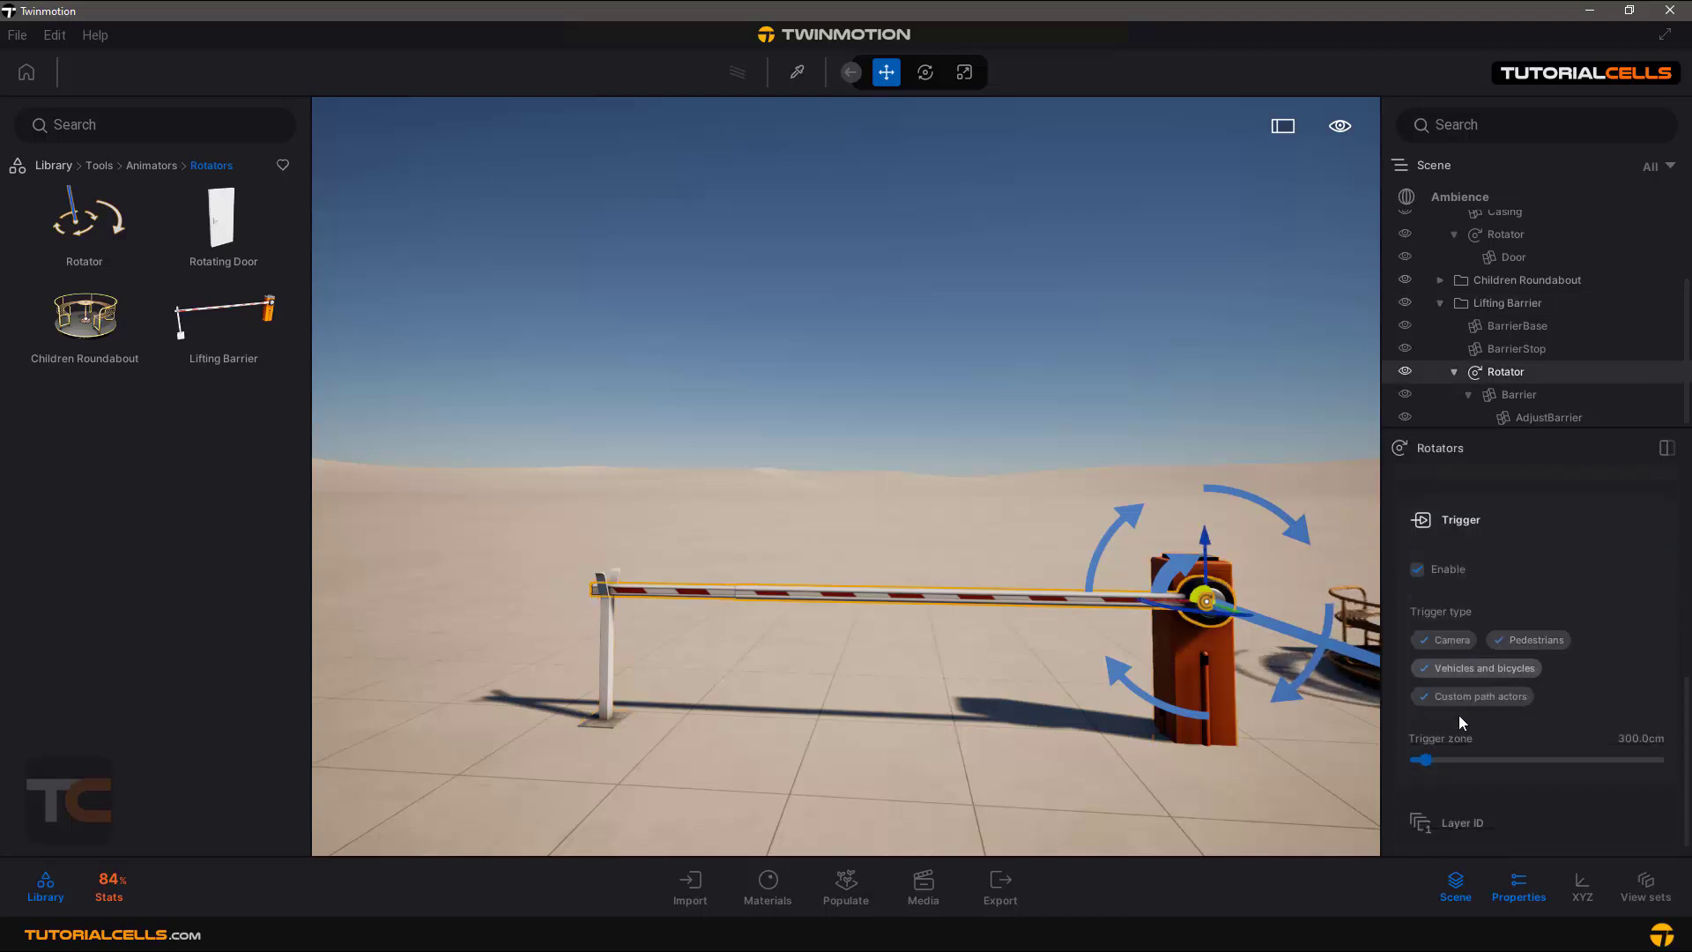
pyautogui.moveTo(1424, 745); pyautogui.dragTo(1433, 742)
pyautogui.scroll(4, 1172, 692)
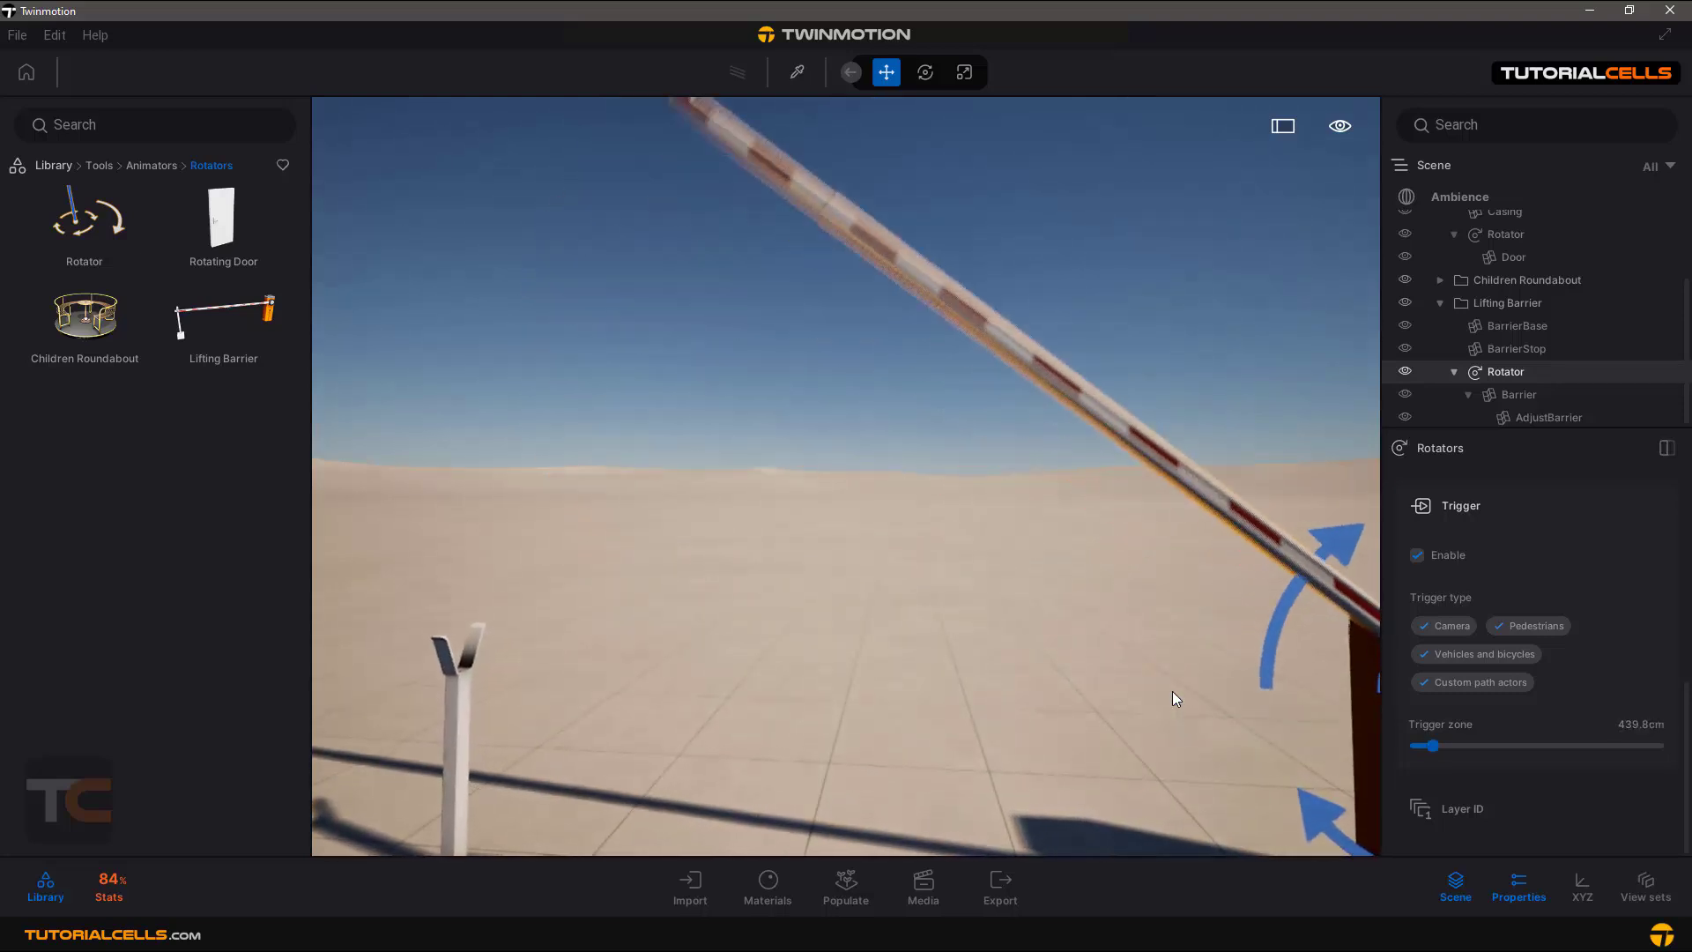
pyautogui.scroll(-5, 1172, 691)
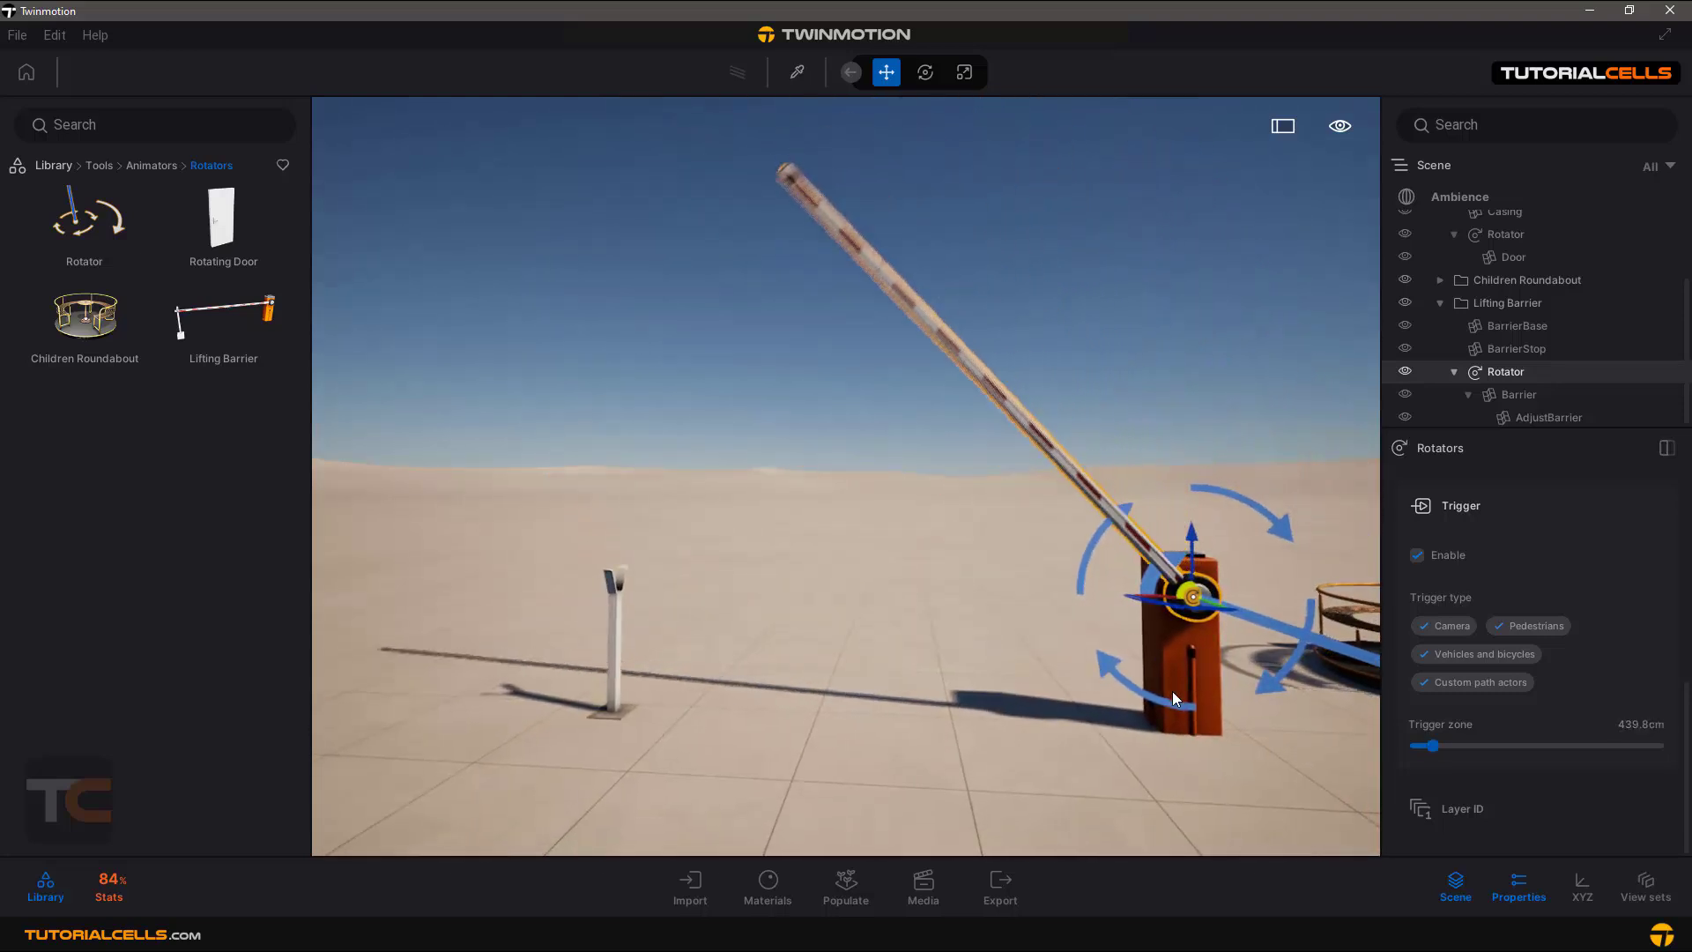
# Delete the Children Roundabout, the Lifting Barrier and the Rotating Door from the scene.
pyautogui.click(1499, 281)
pyautogui.click(1494, 303)
pyautogui.press('Delete')
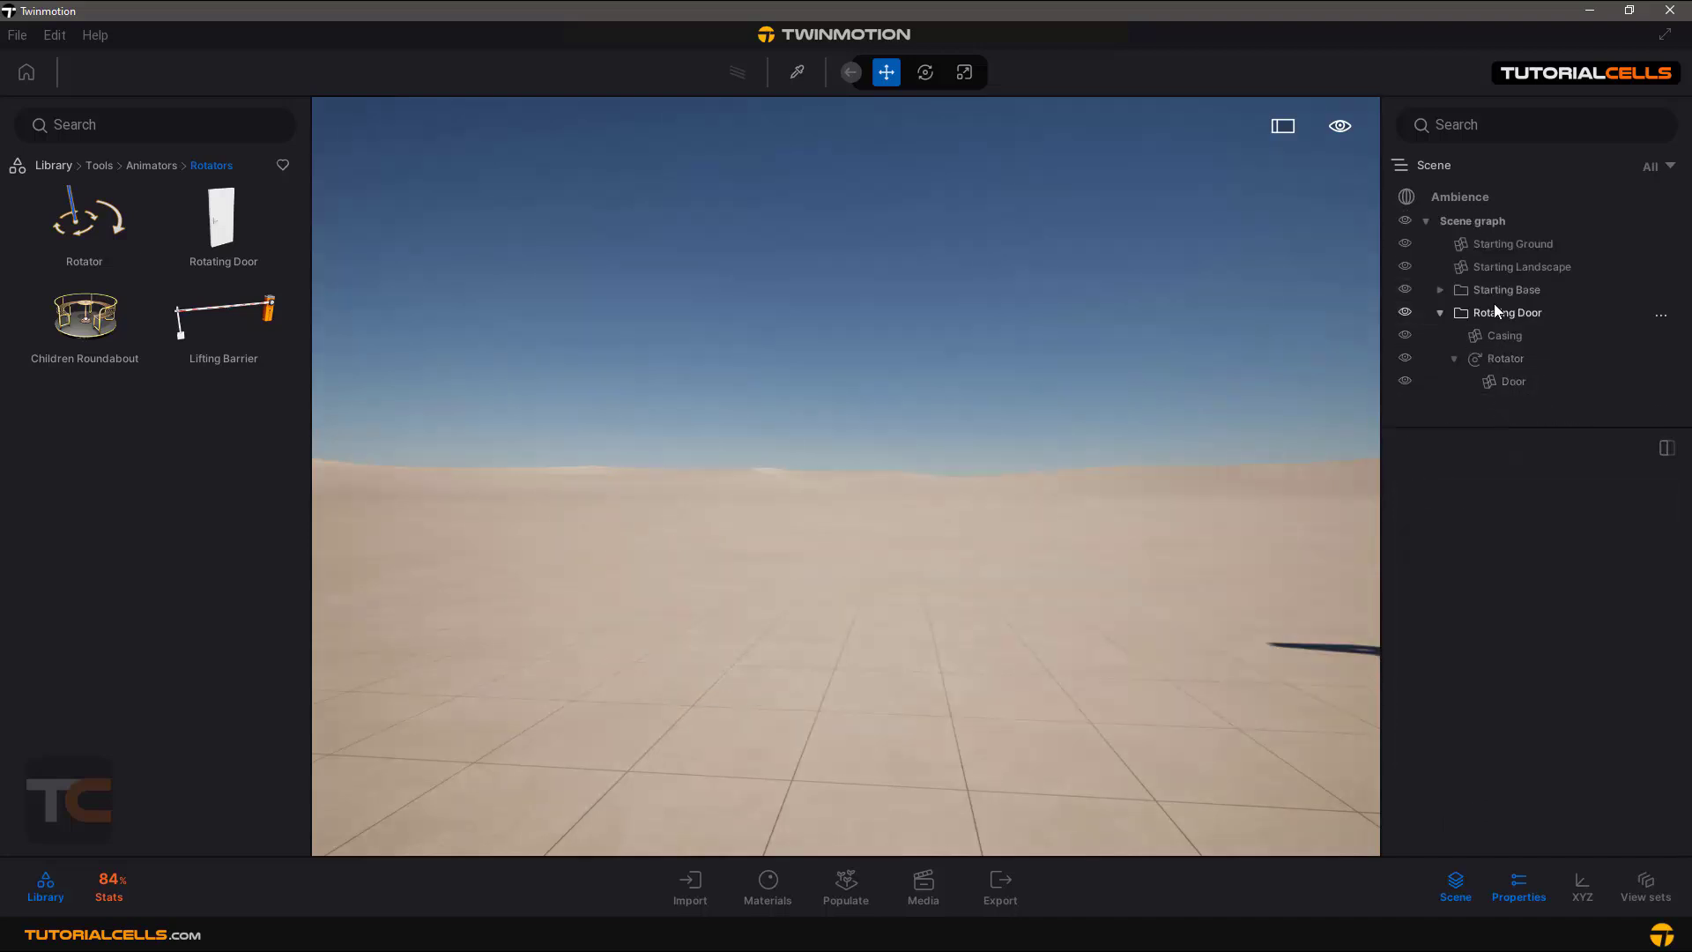
pyautogui.click(1495, 321)
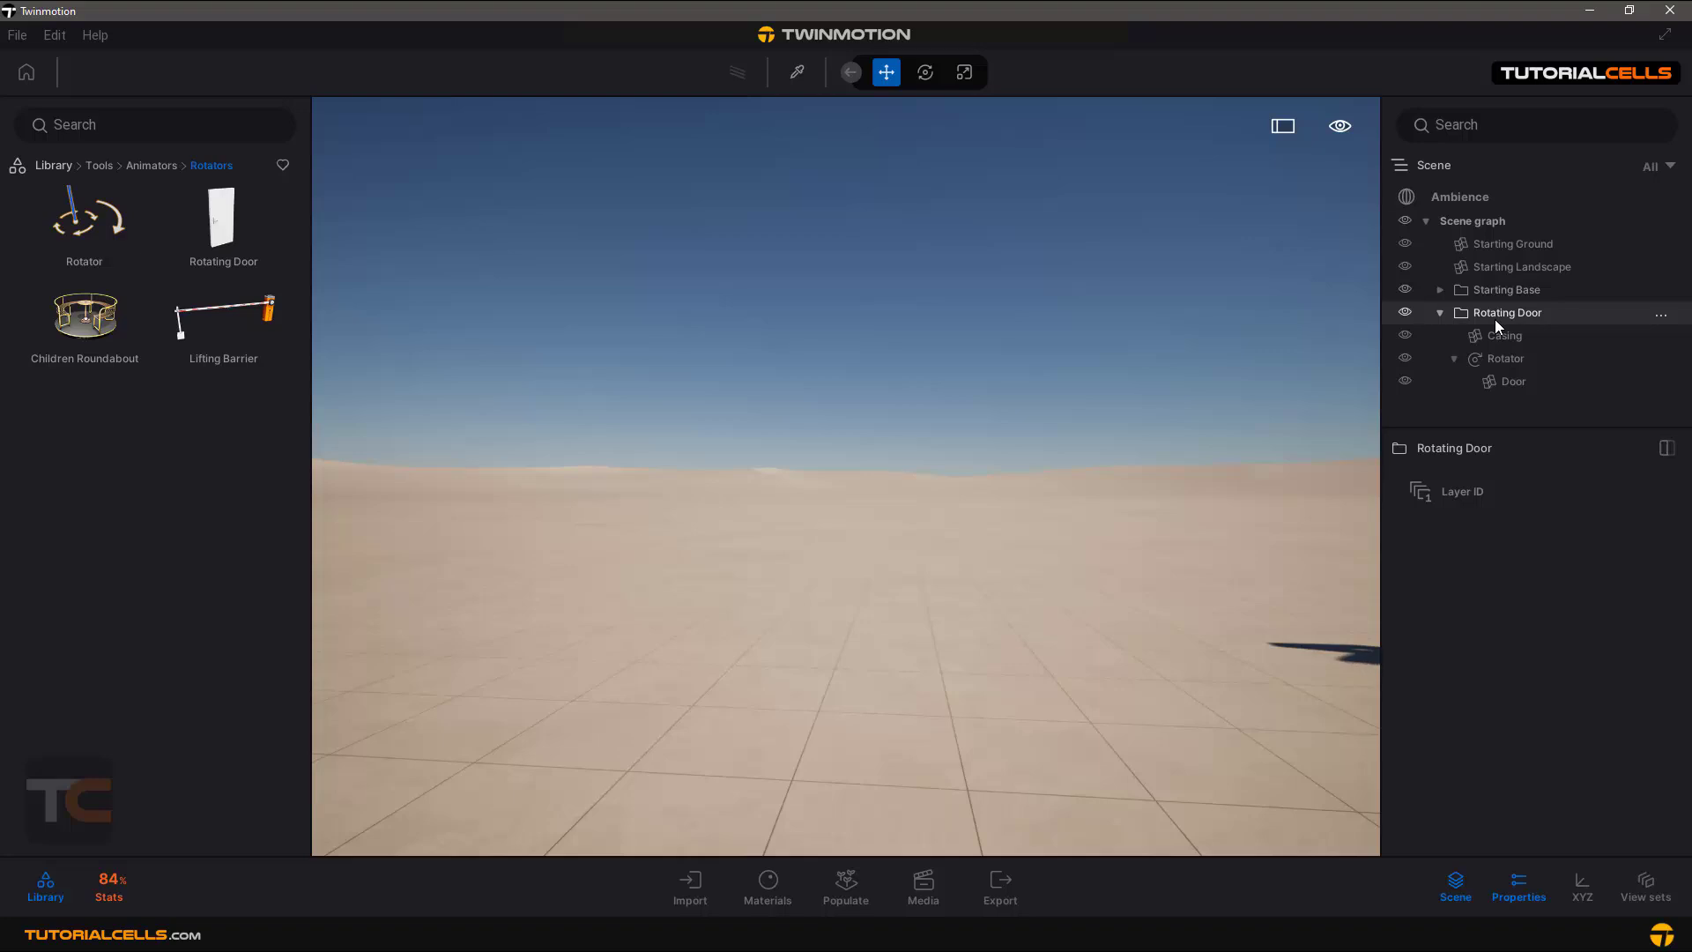
pyautogui.press('Delete')
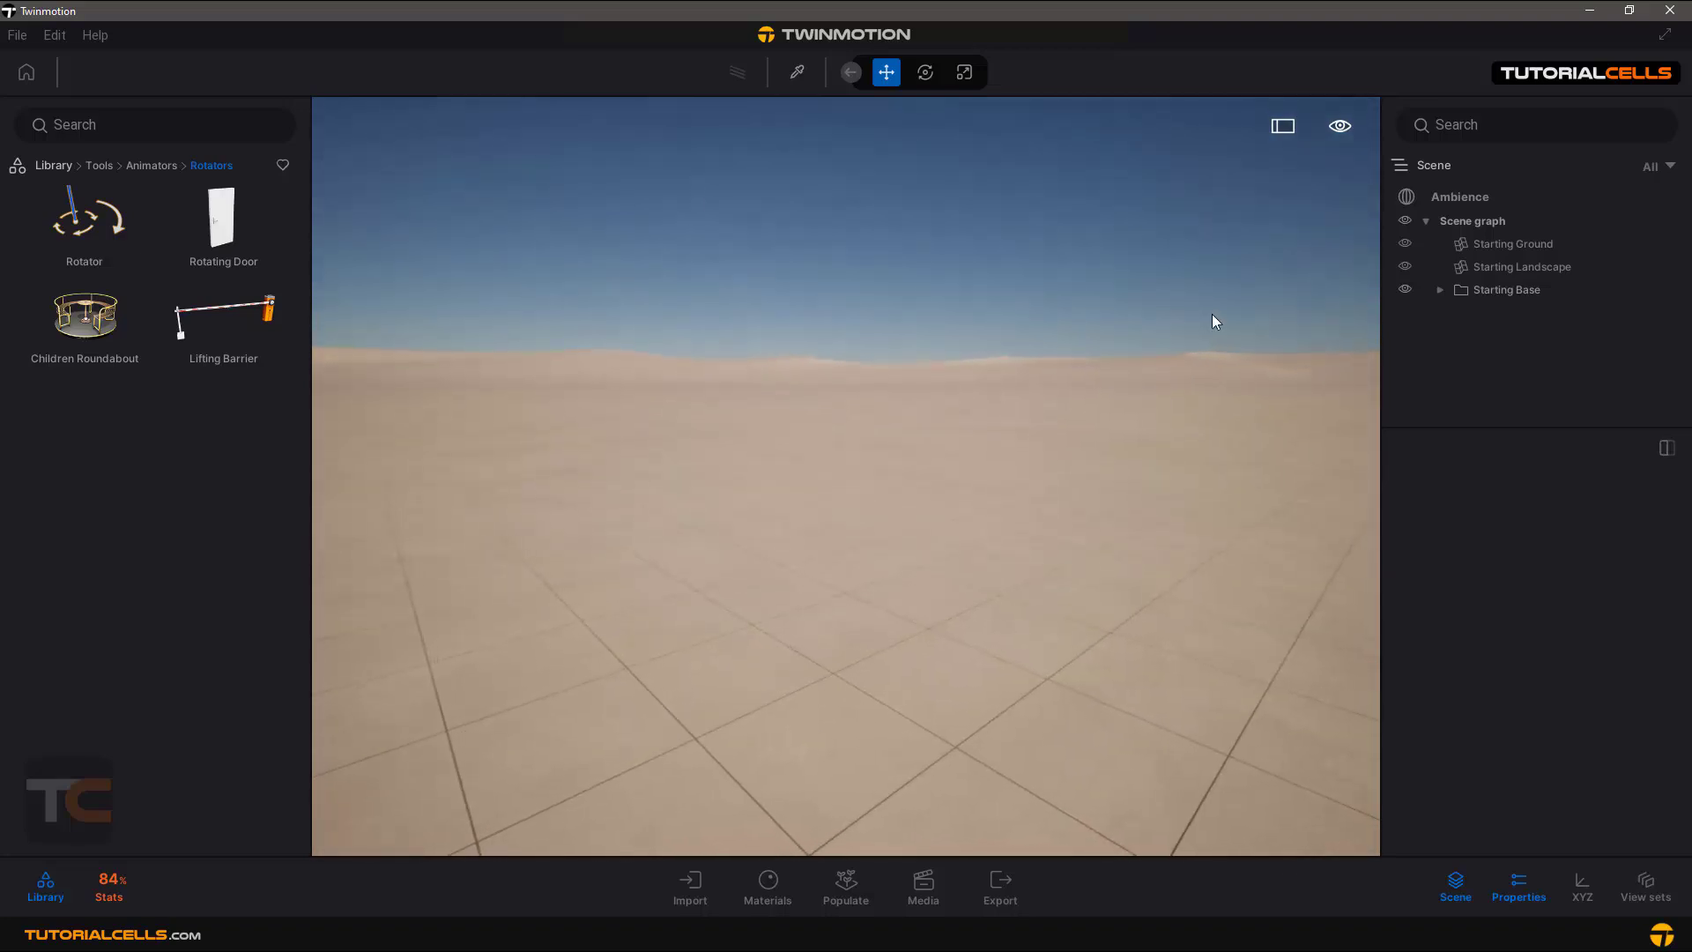
# Place a Box 1m primitive from the Objects library on the ground.
pyautogui.click(65, 165)
pyautogui.click(73, 308)
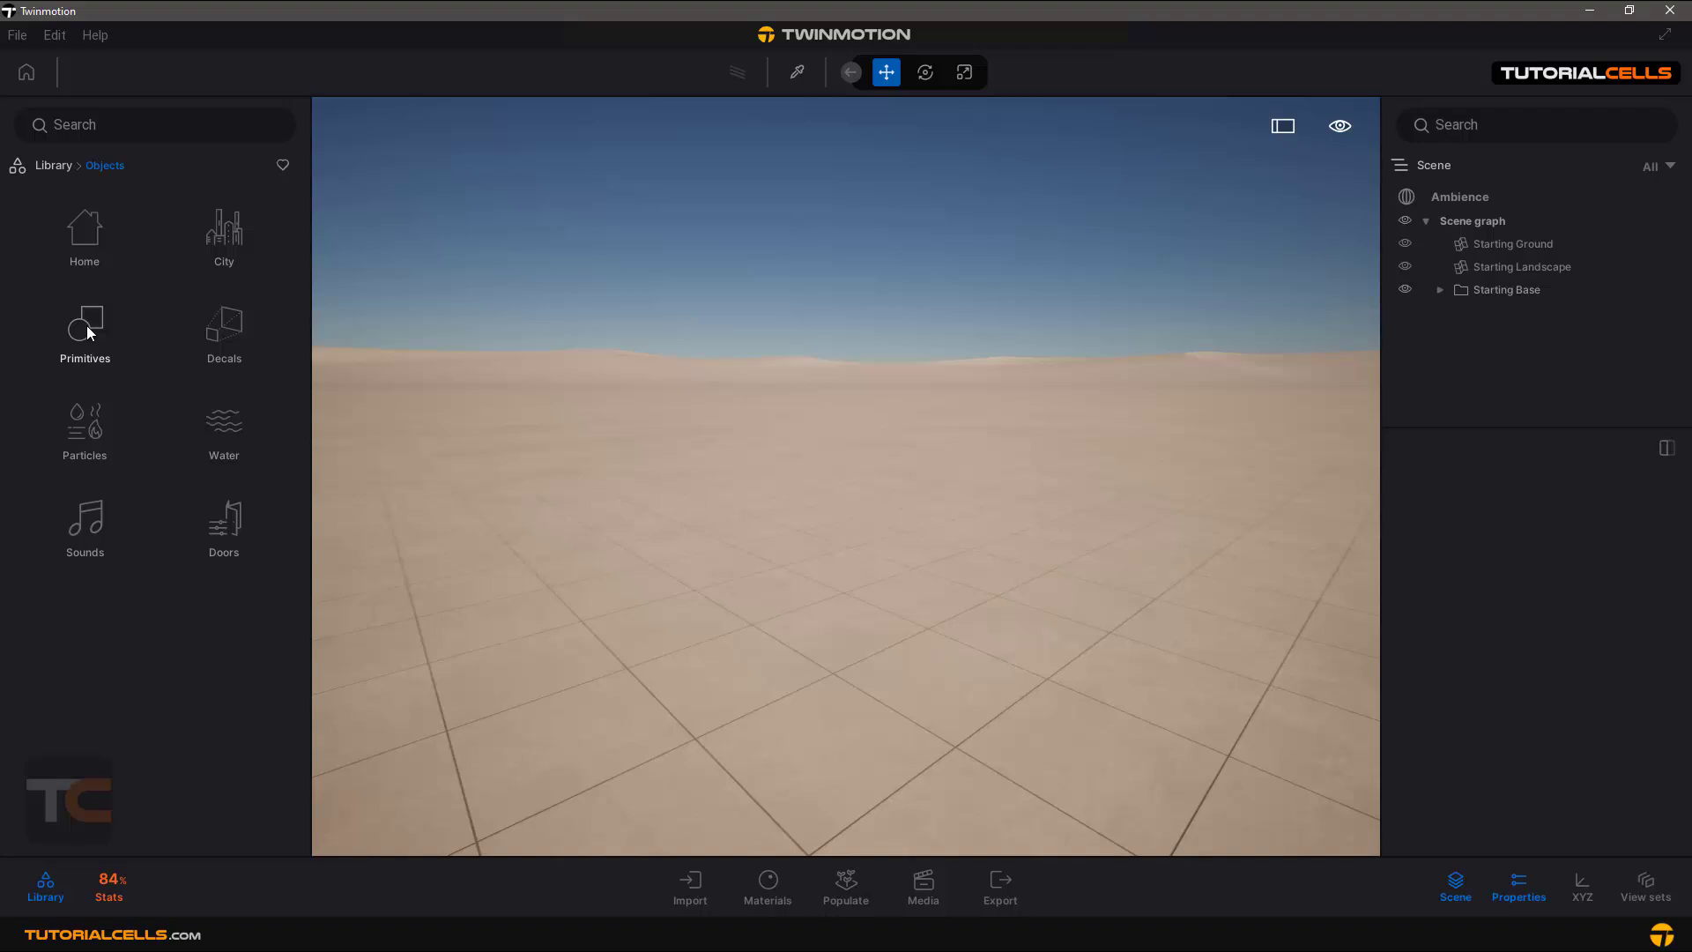
pyautogui.click(86, 325)
pyautogui.moveTo(88, 324); pyautogui.dragTo(887, 655)
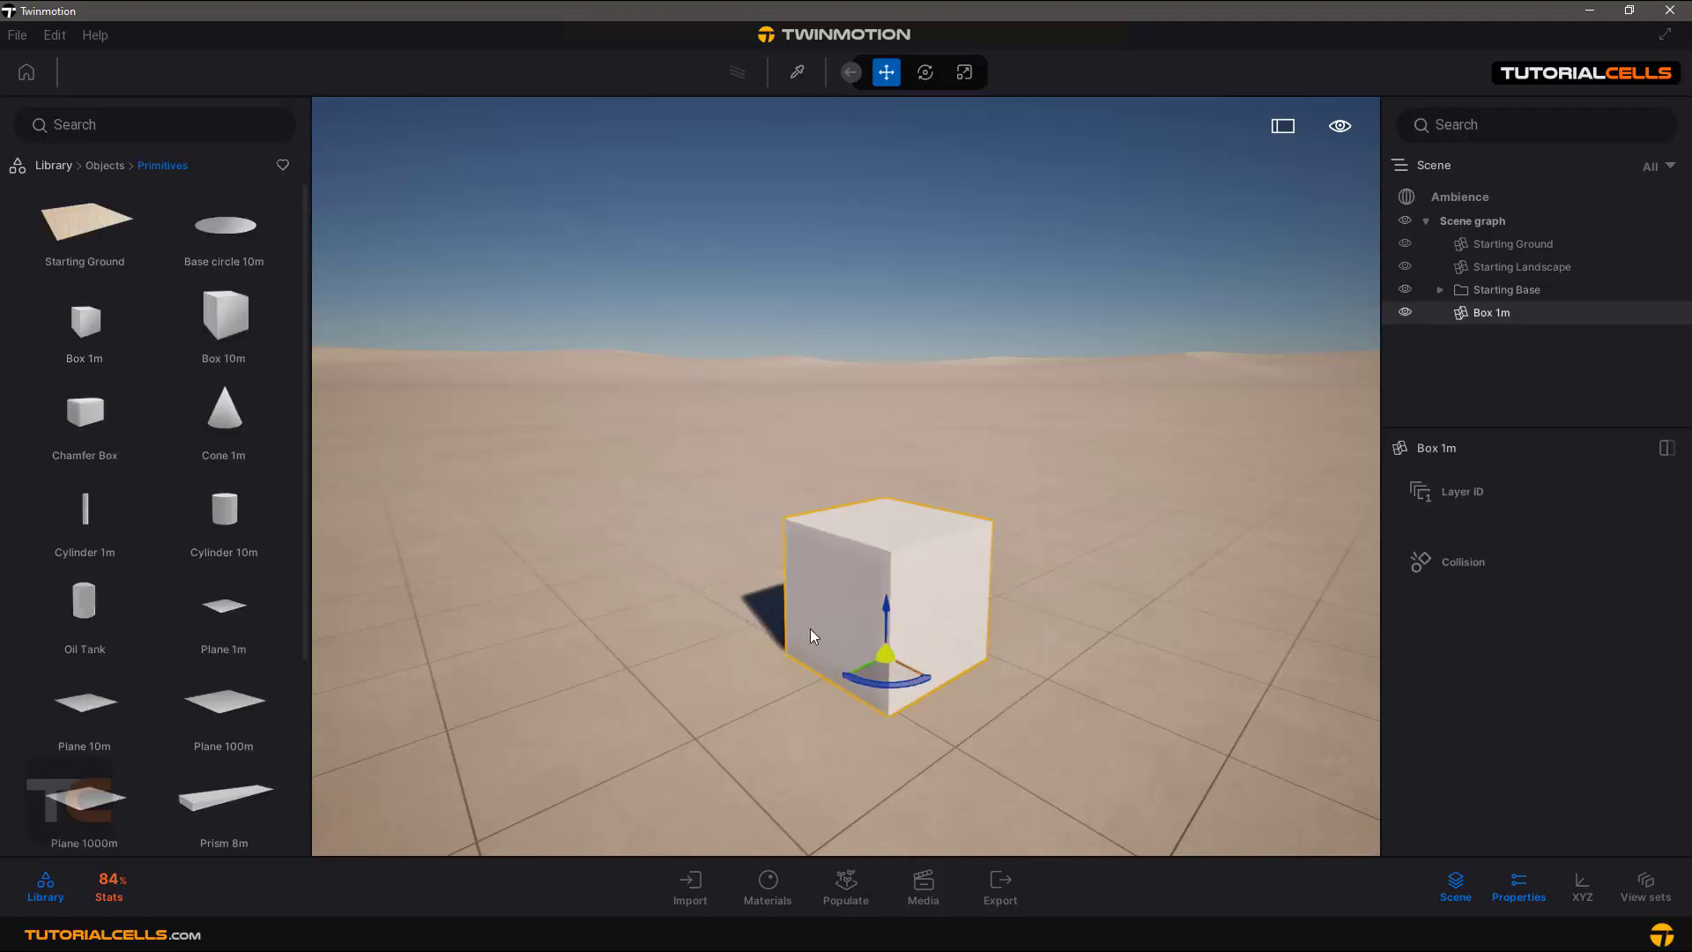
# Place a plain Rotator animator on the ground beside the box.
pyautogui.click(106, 167)
pyautogui.click(55, 167)
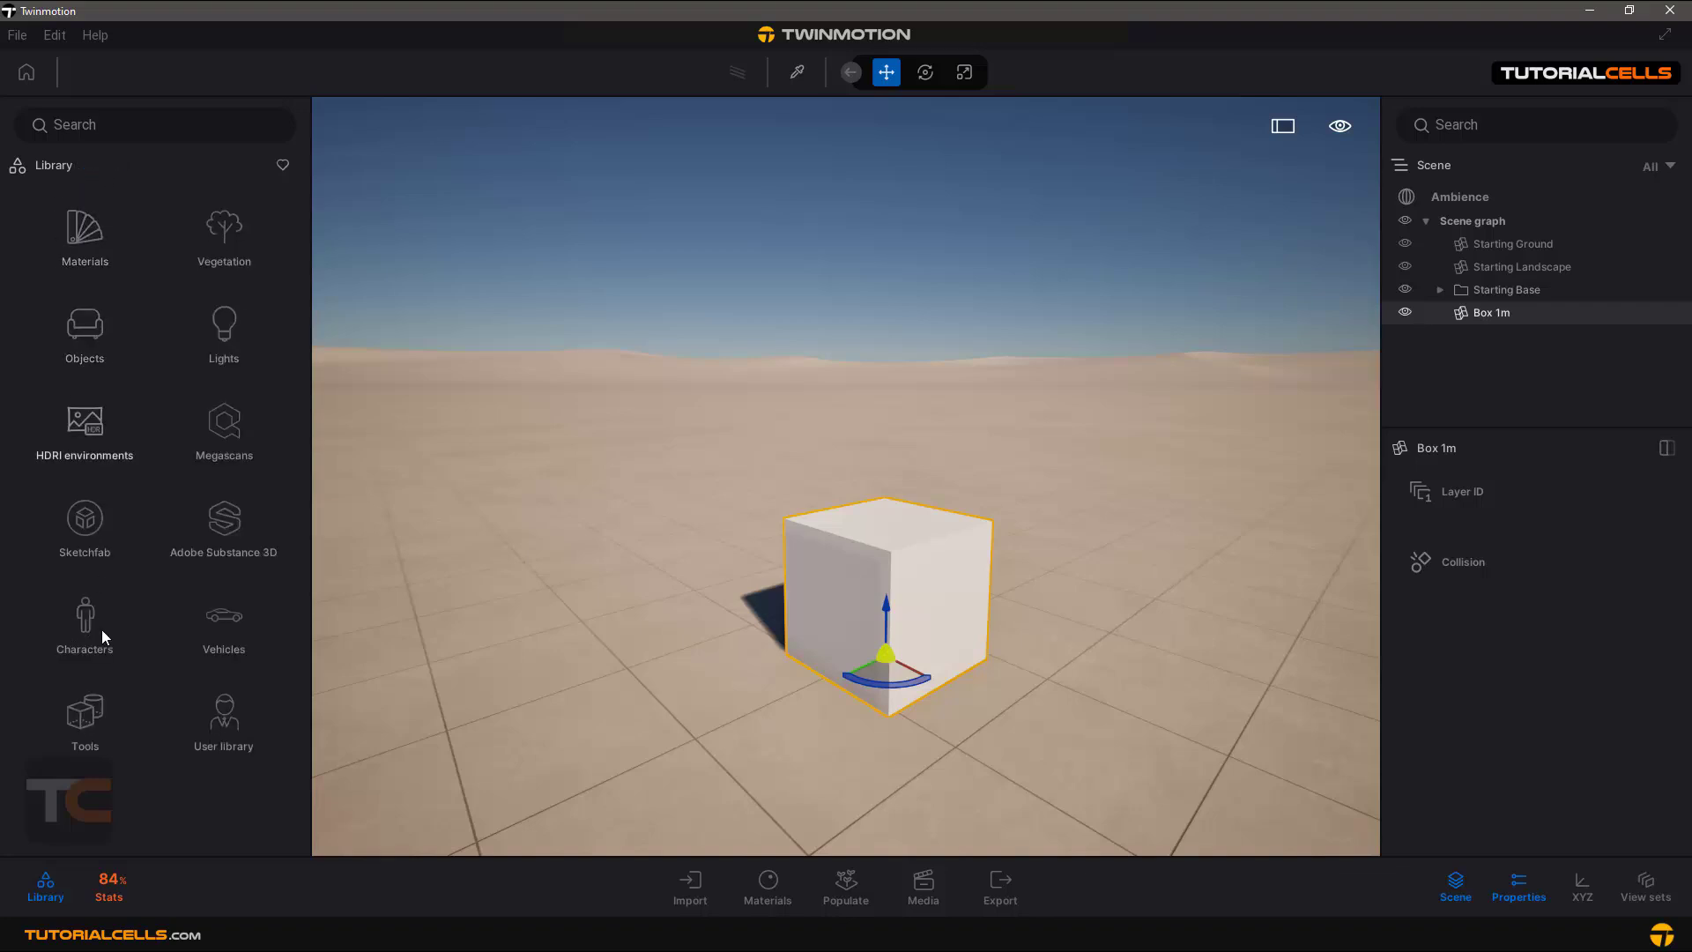
pyautogui.click(85, 712)
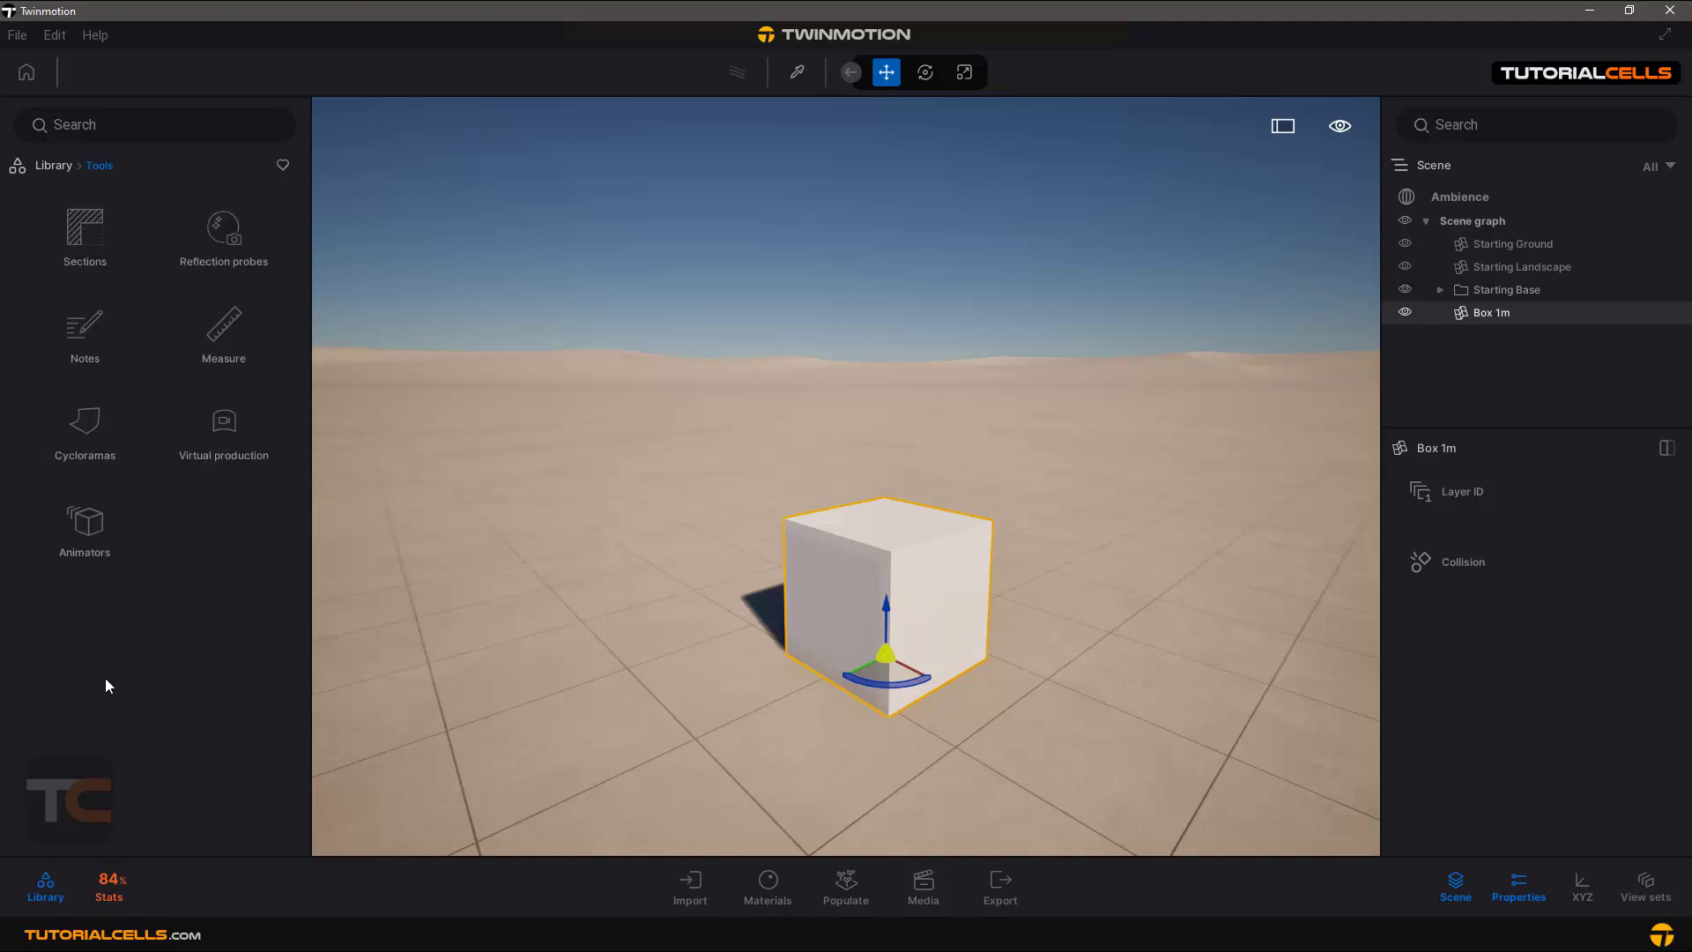
pyautogui.click(88, 524)
pyautogui.click(94, 224)
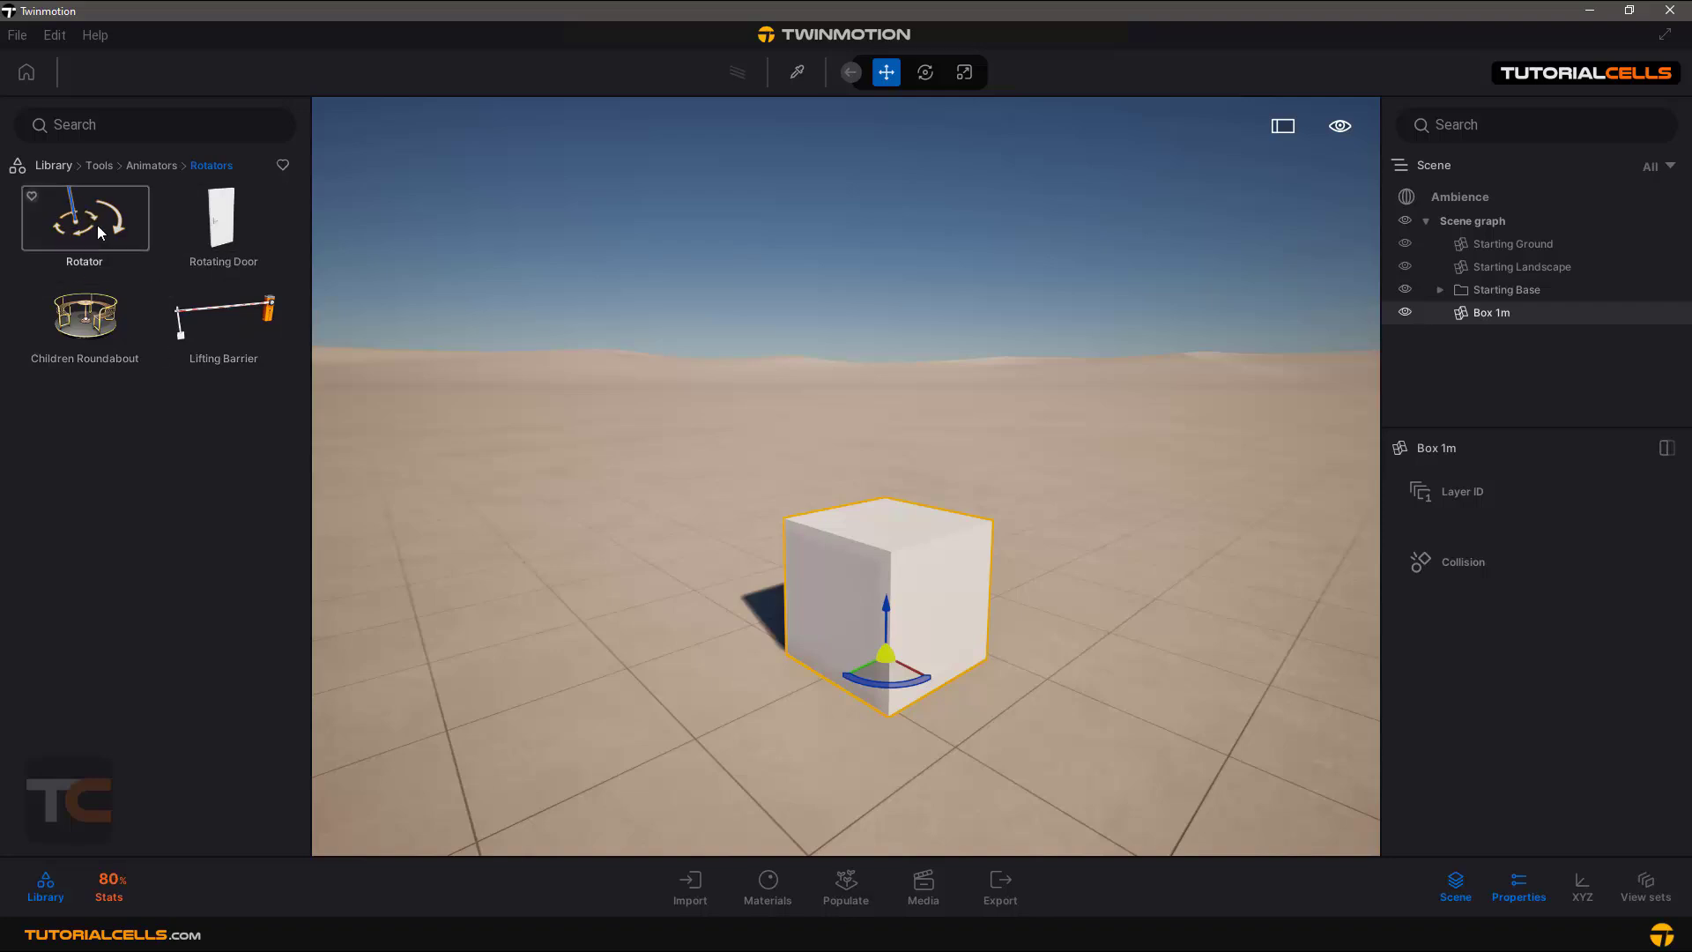
pyautogui.moveTo(95, 227); pyautogui.dragTo(1033, 717)
pyautogui.keyDown('shift'); pyautogui.moveTo(1034, 717); pyautogui.dragTo(1146, 710, button='middle'); pyautogui.keyUp('shift')
pyautogui.moveTo(1033, 718); pyautogui.dragTo(1027, 692, button='right')
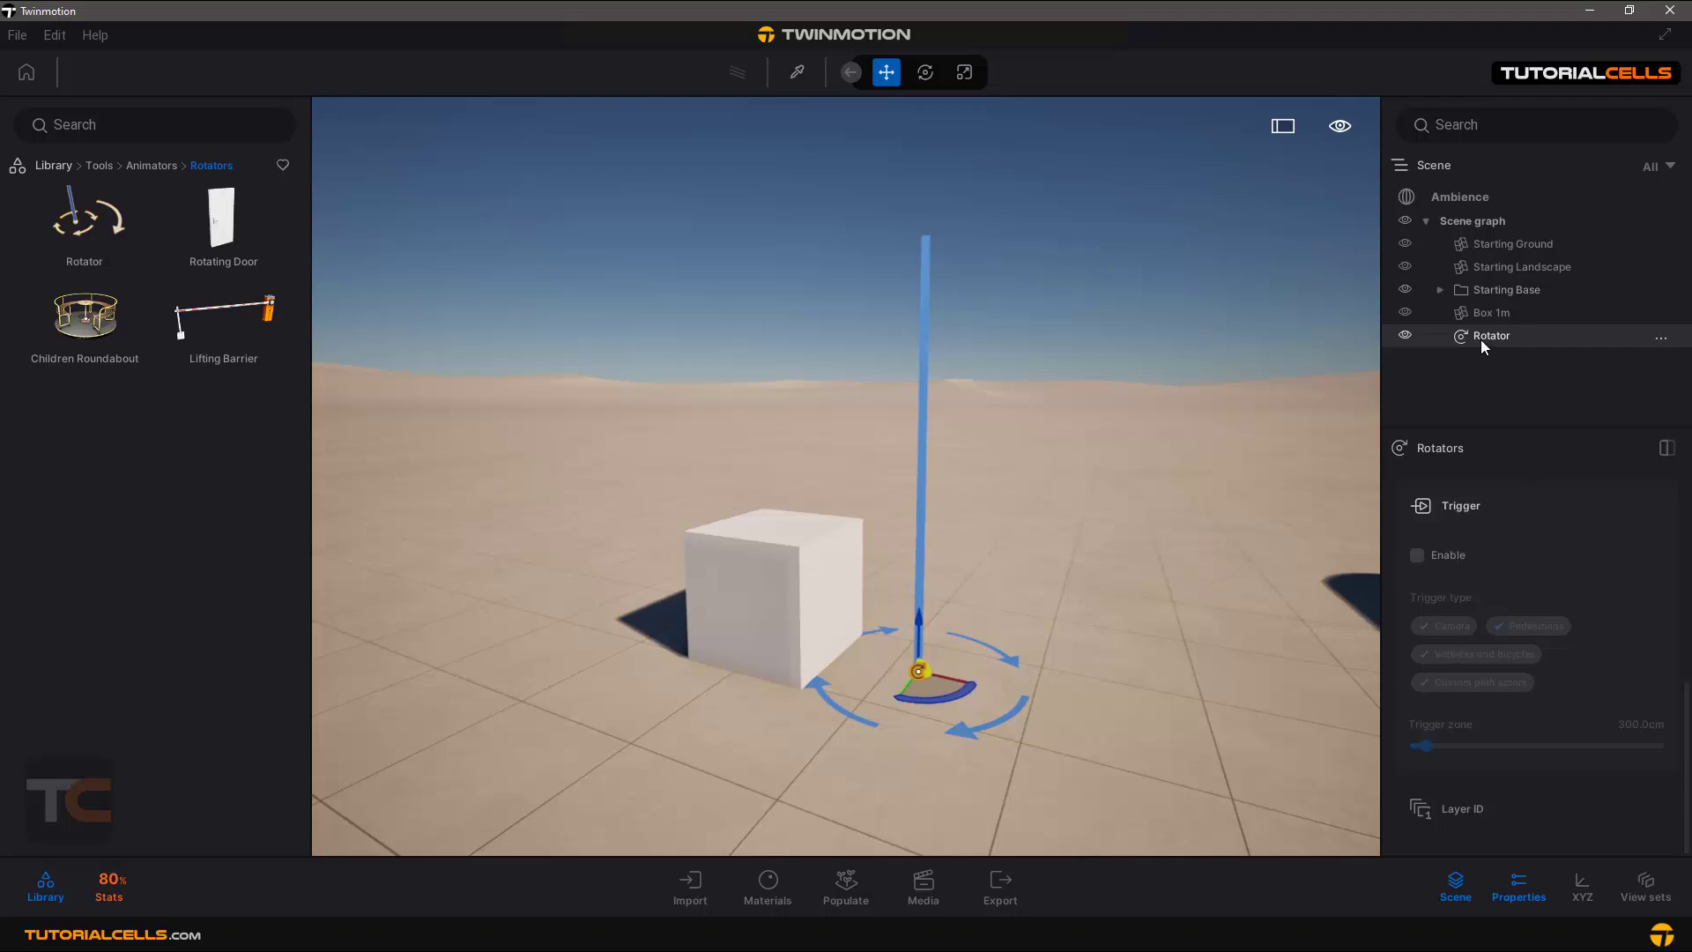
# Try the Y and X rotation axes on the rotator and set it back to Z.
pyautogui.scroll(5, 1515, 700)
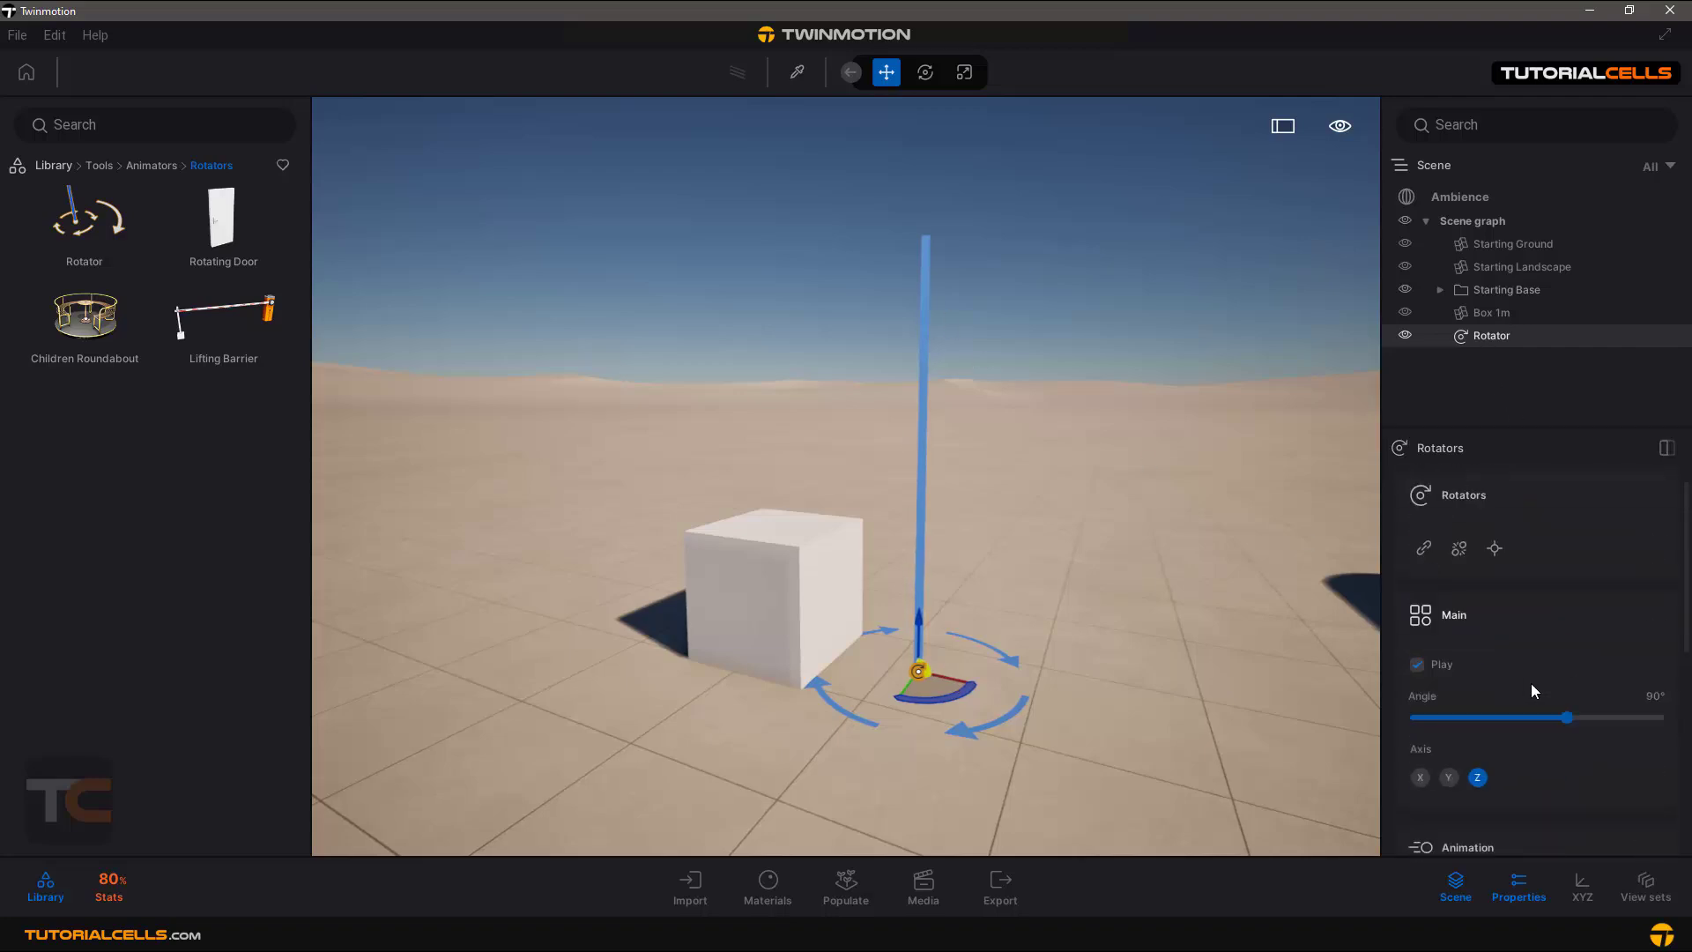
pyautogui.scroll(-1, 1490, 736)
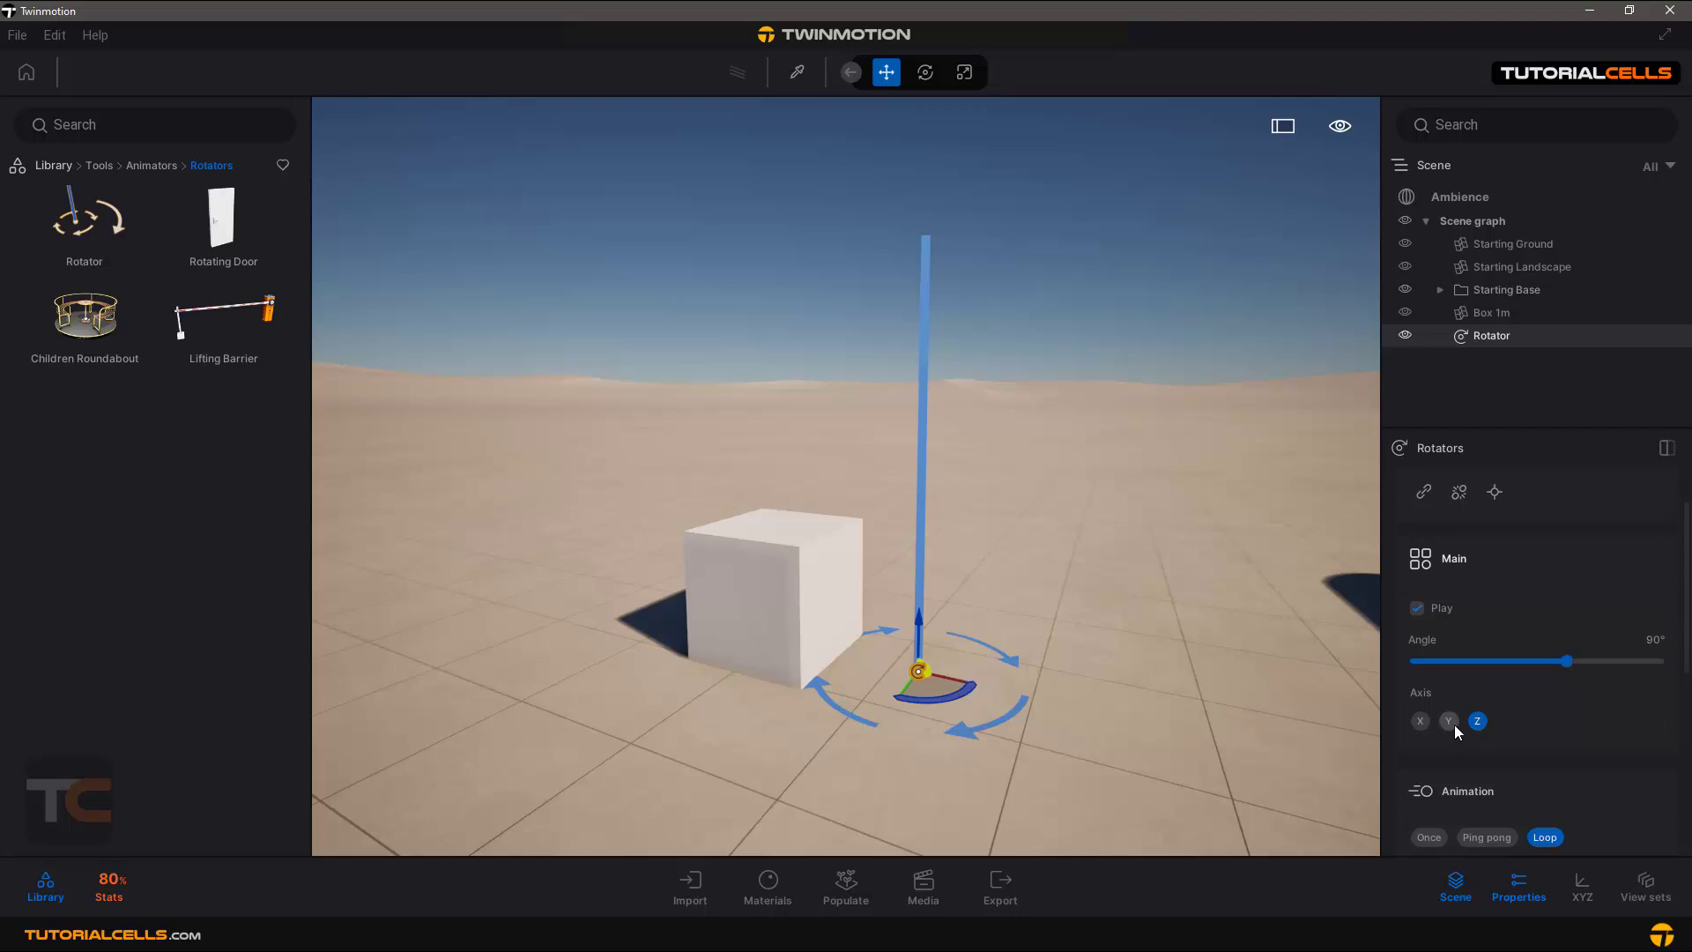
pyautogui.click(1448, 722)
pyautogui.click(1420, 721)
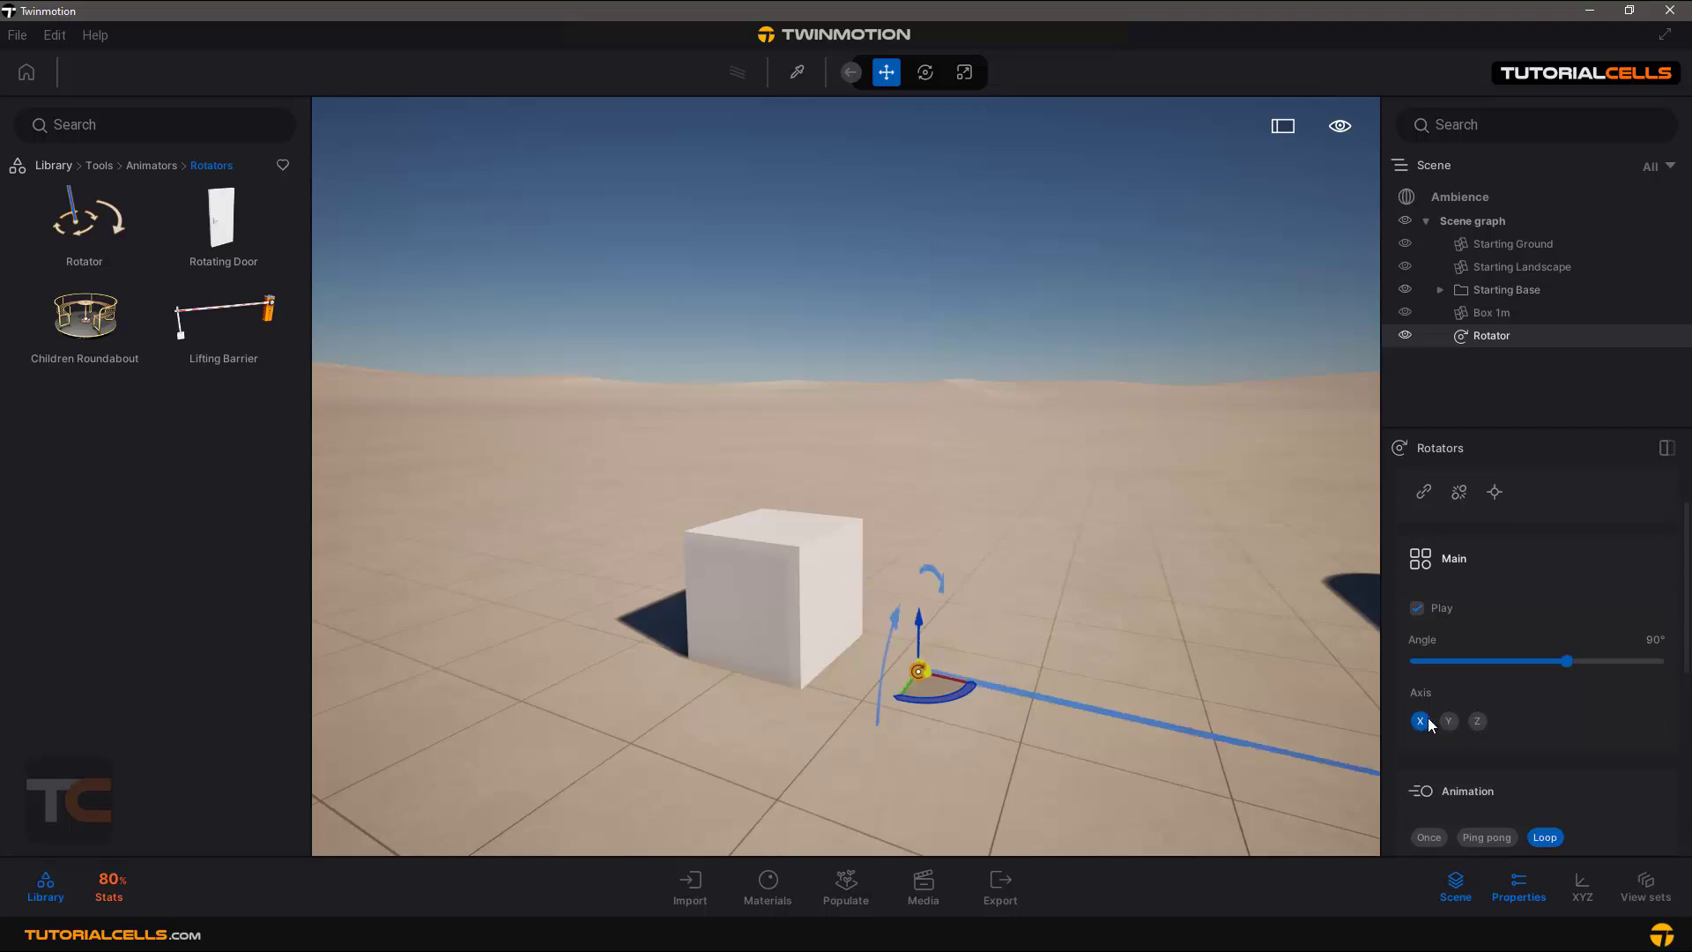
pyautogui.click(1477, 721)
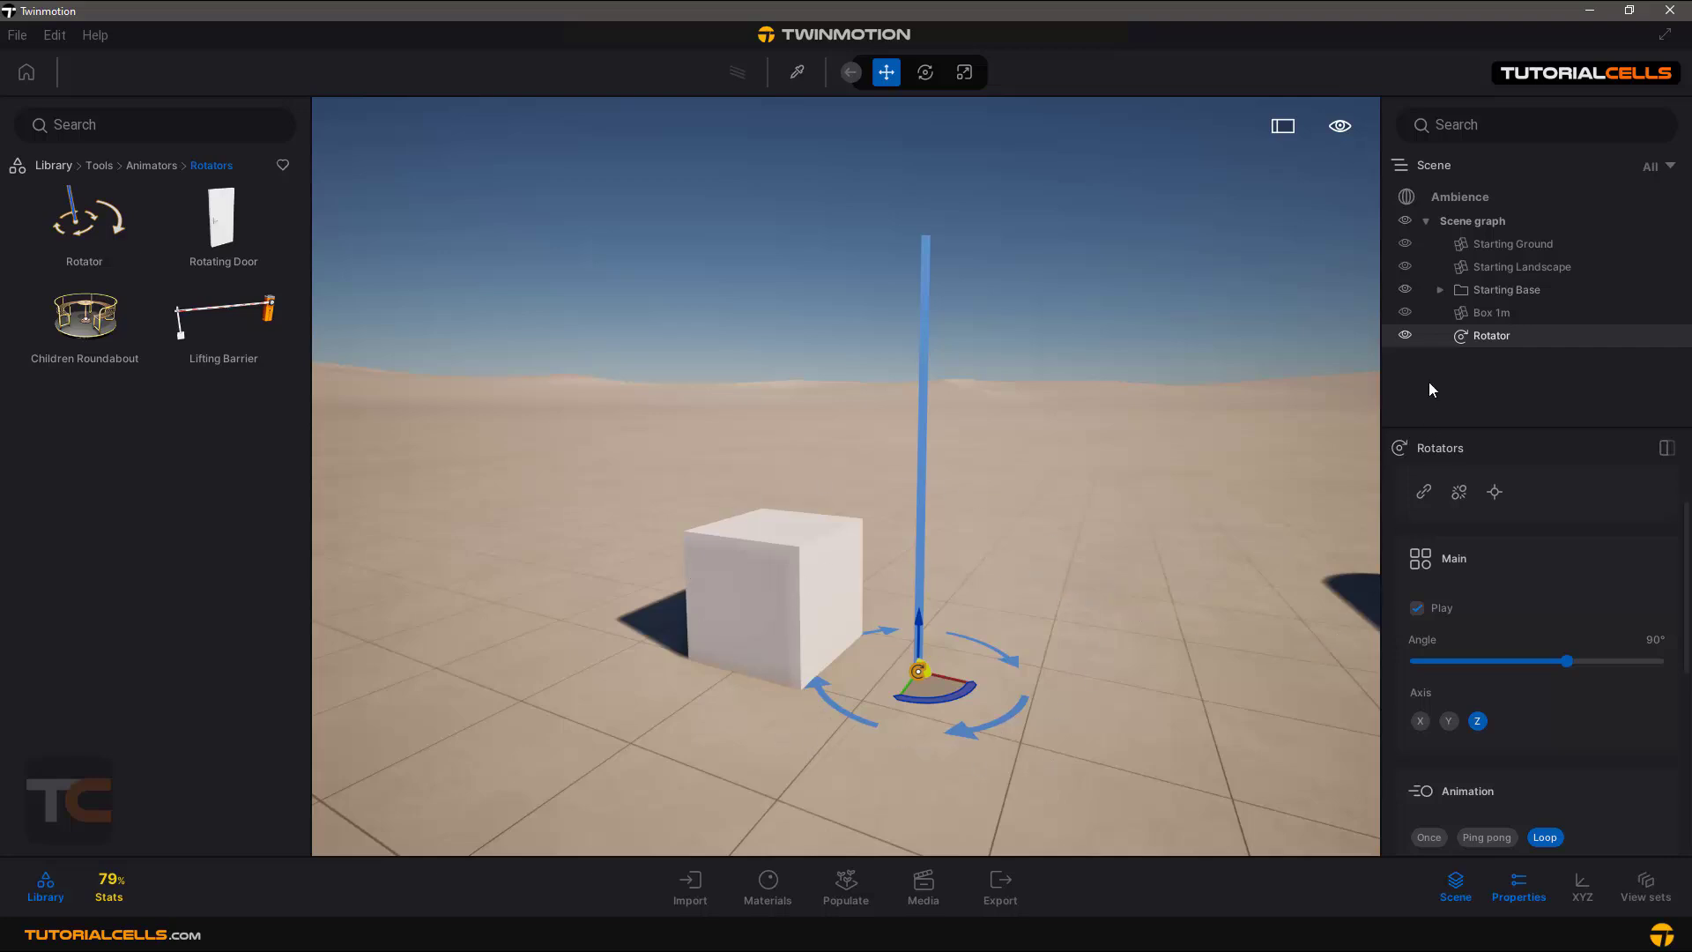
# Link the box to the rotator with the link picker, show the rotator's children, and unlink the box again.
pyautogui.click(1425, 492)
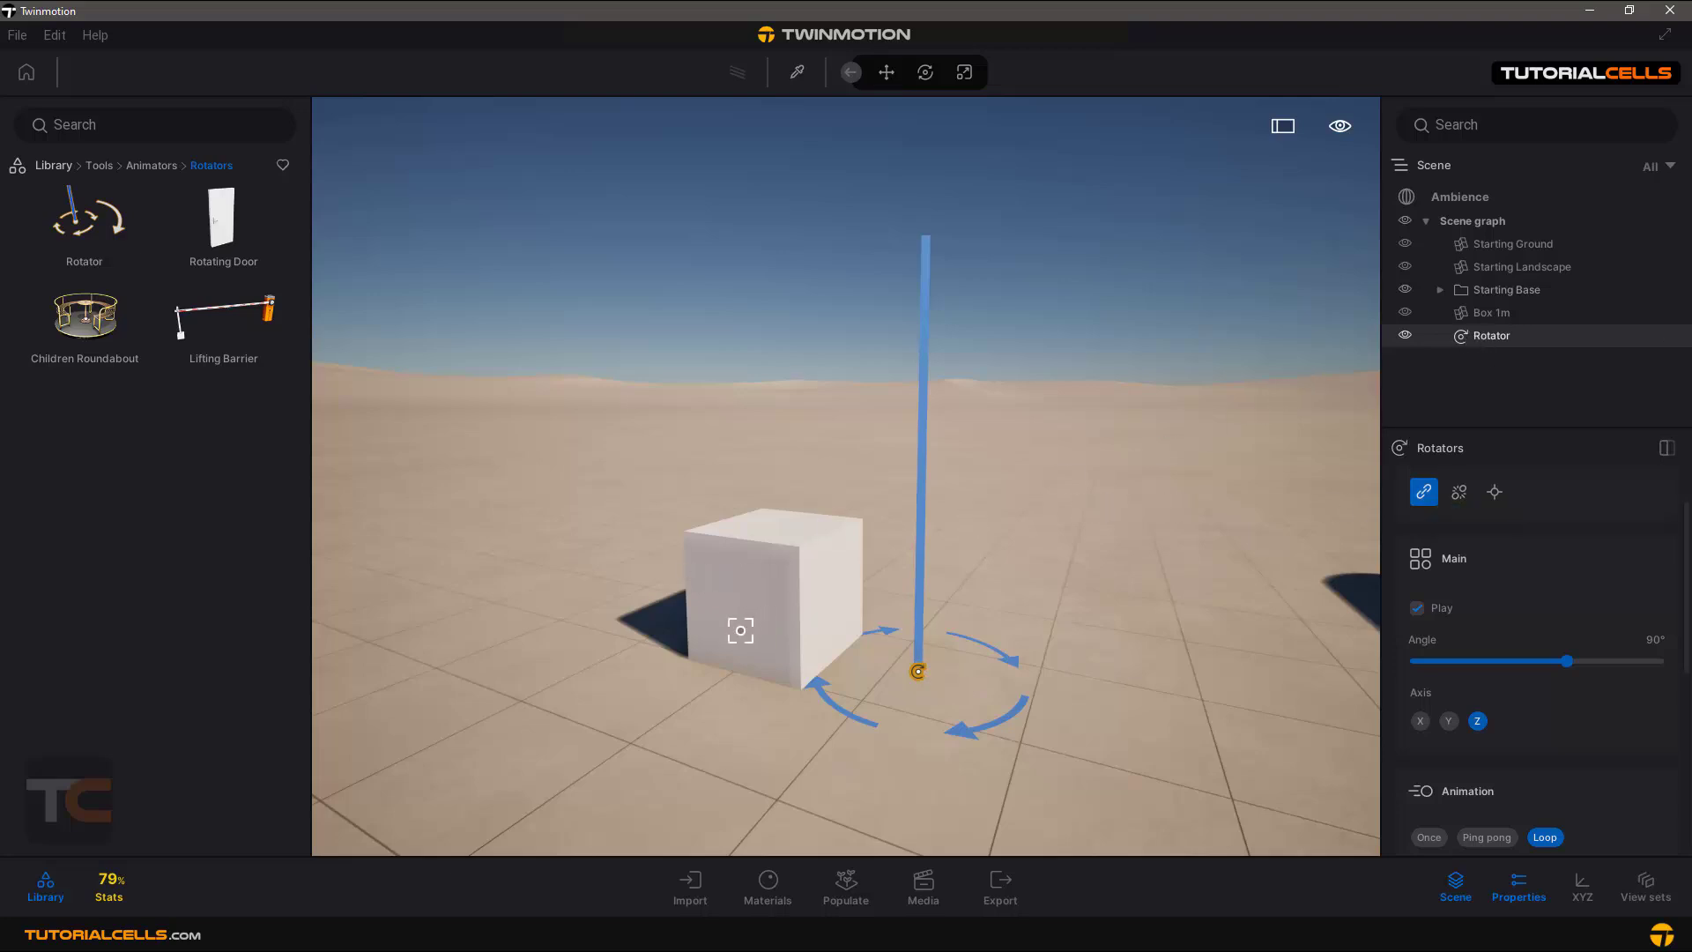
pyautogui.click(745, 598)
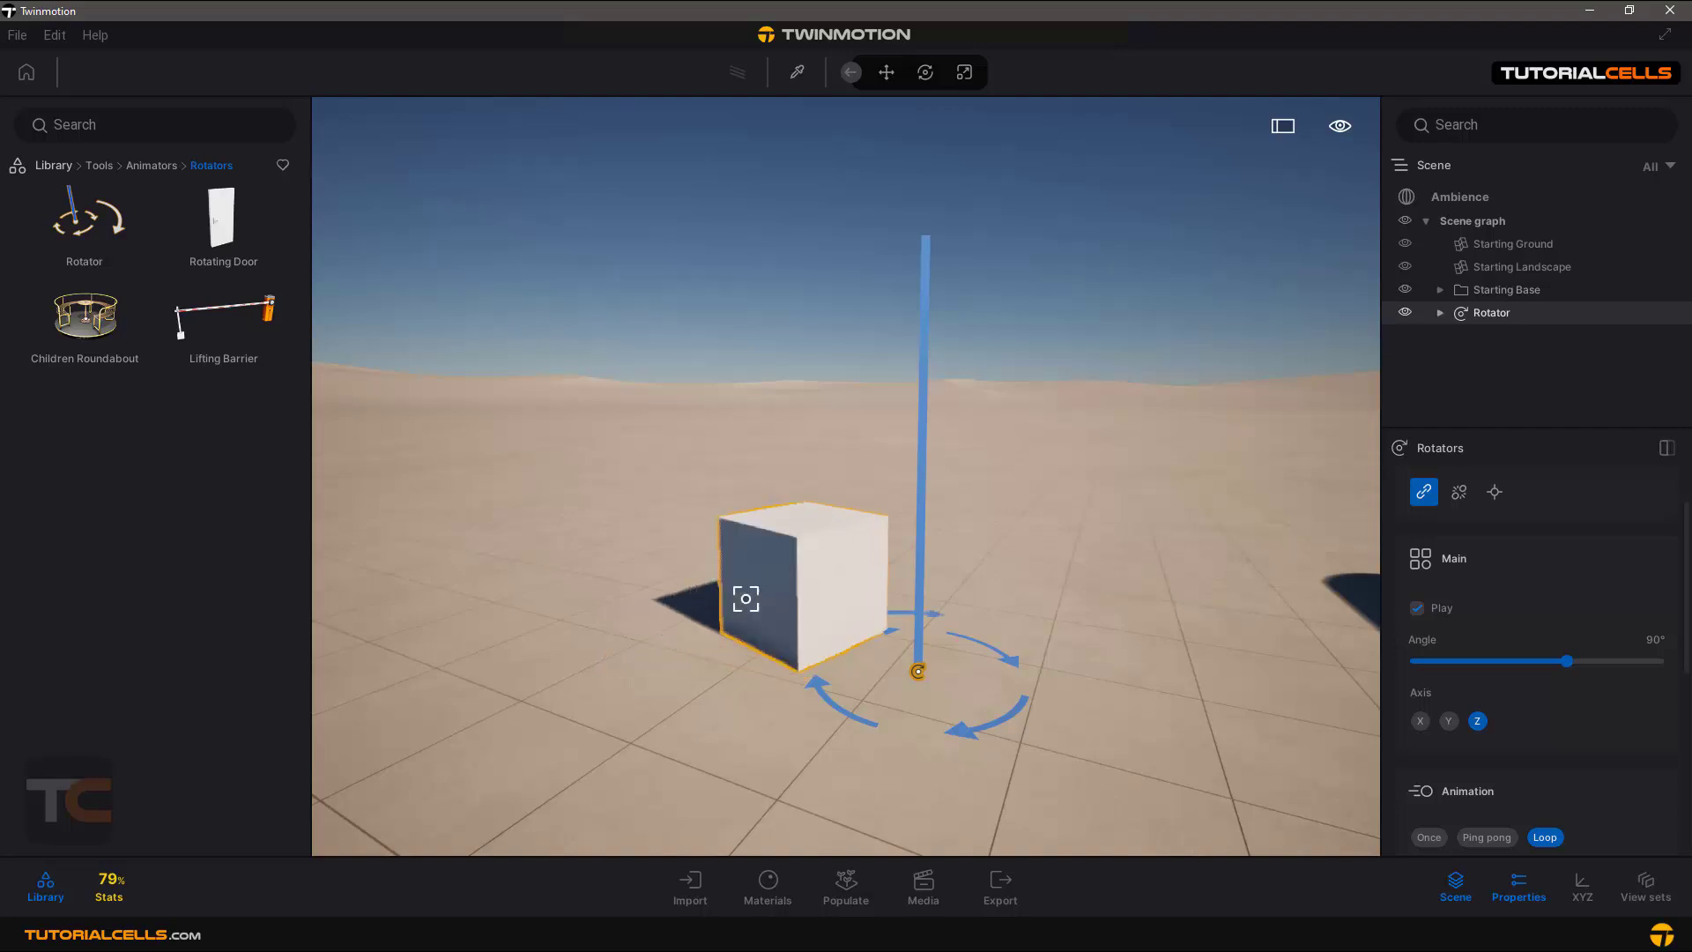
pyautogui.click(1439, 314)
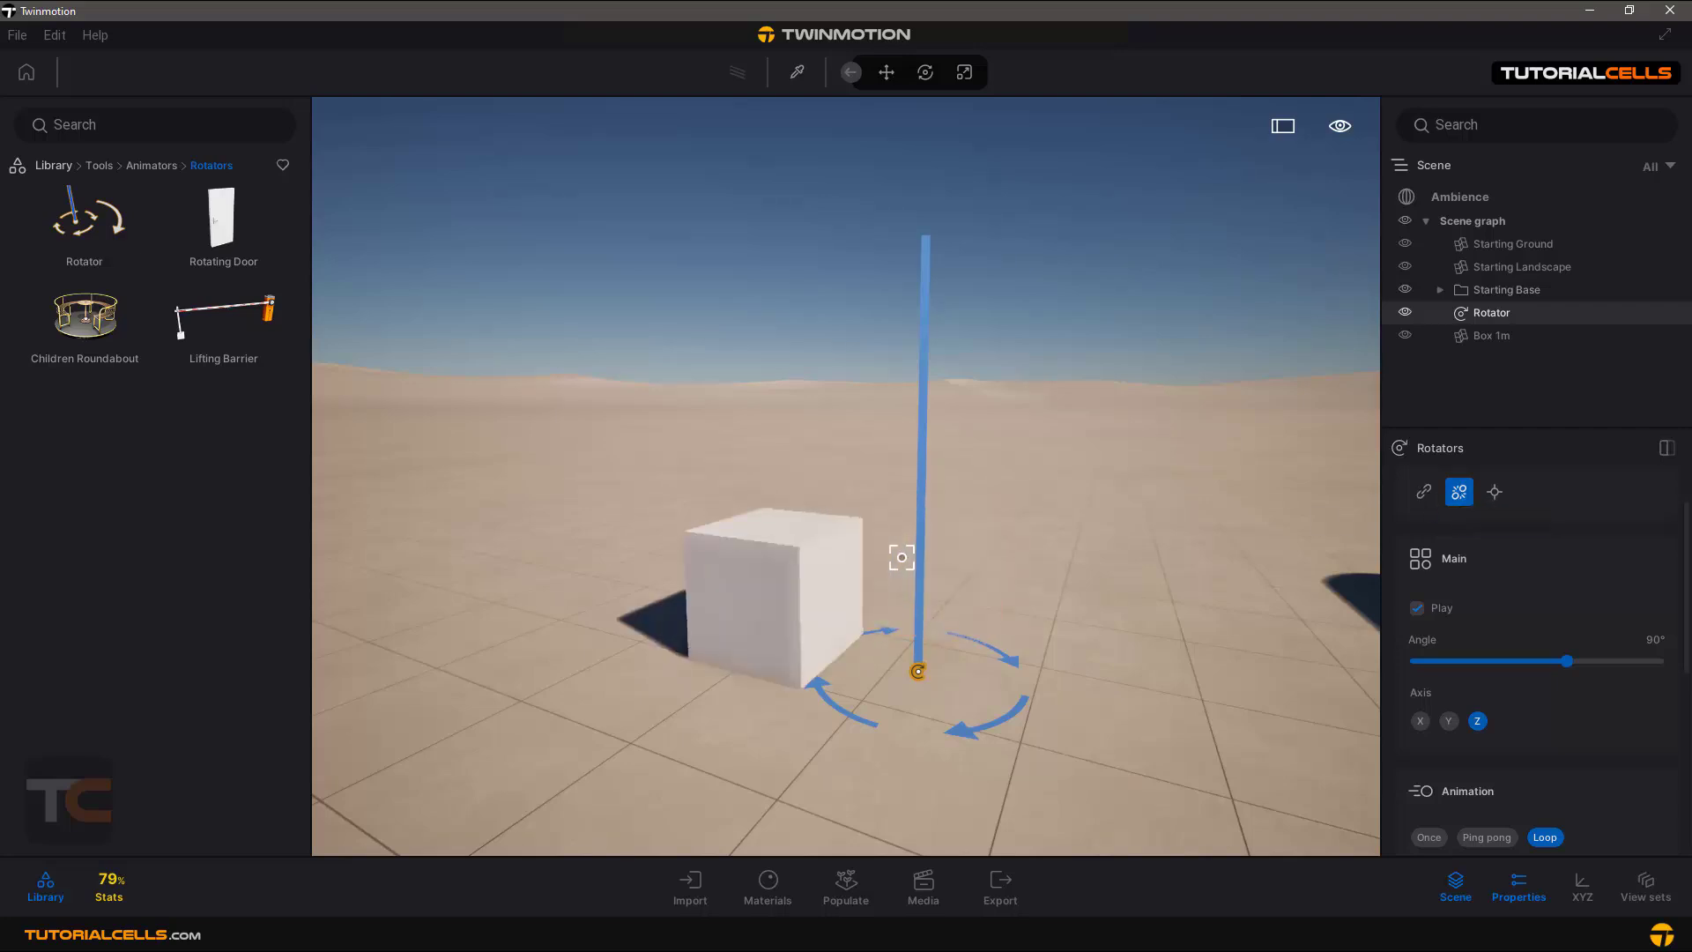
# Nest Box 1m under the Rotator in the scene graph and set the rotator's angle to 360°.
pyautogui.click(1473, 340)
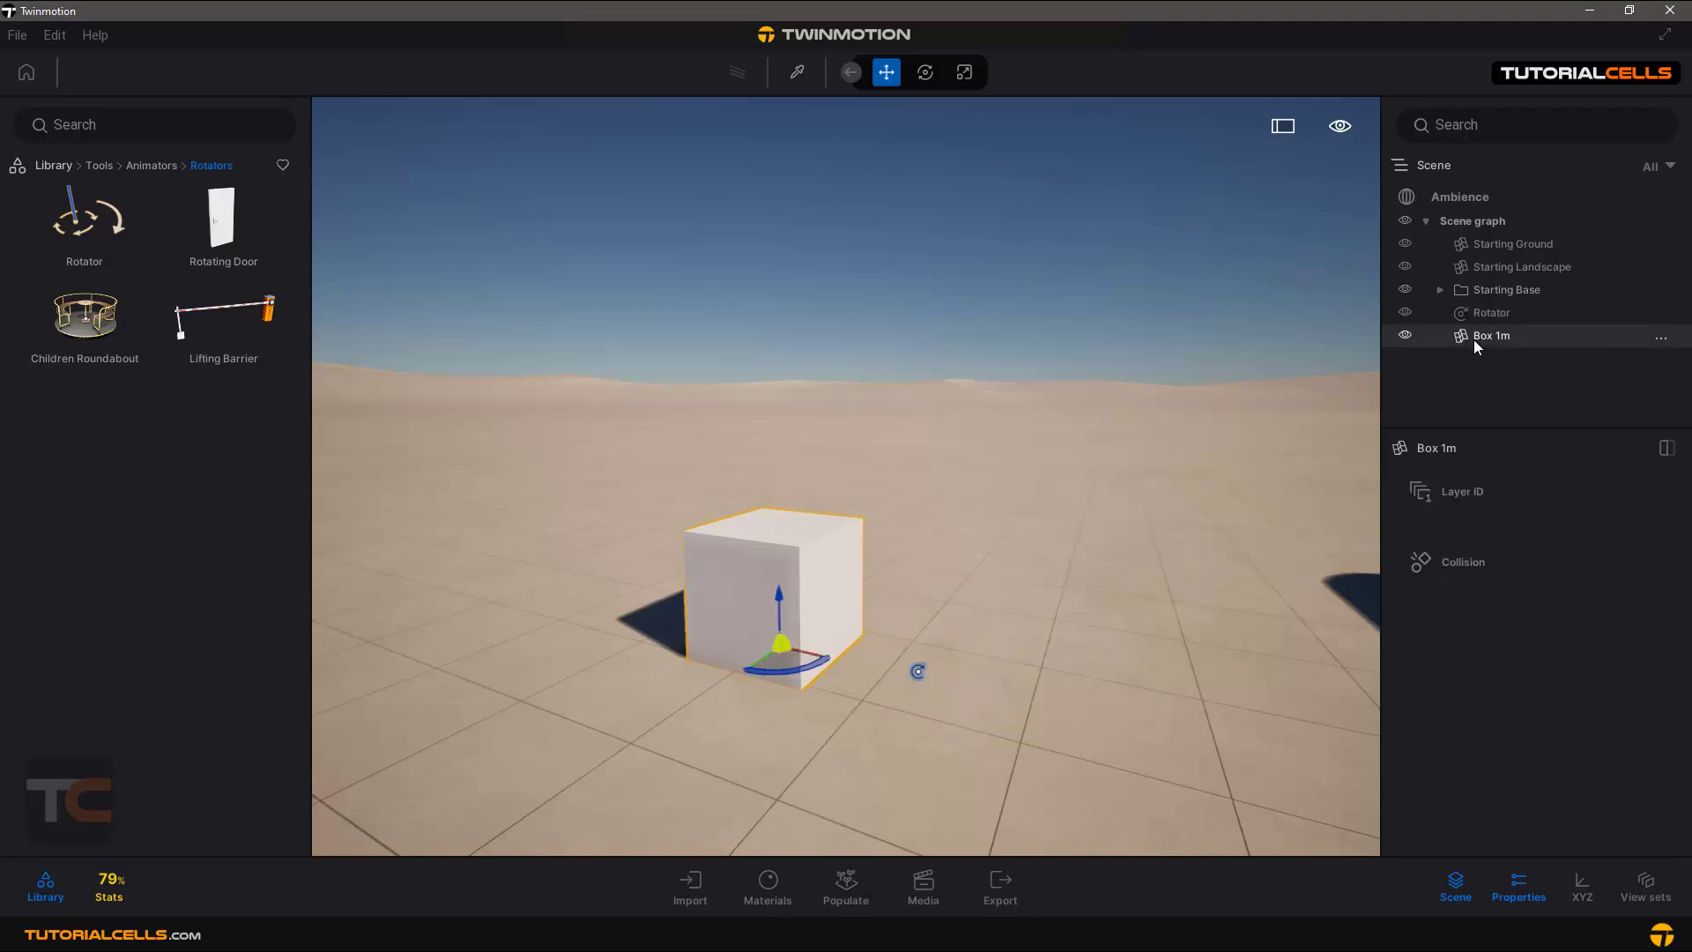
pyautogui.moveTo(1482, 340); pyautogui.dragTo(1487, 319)
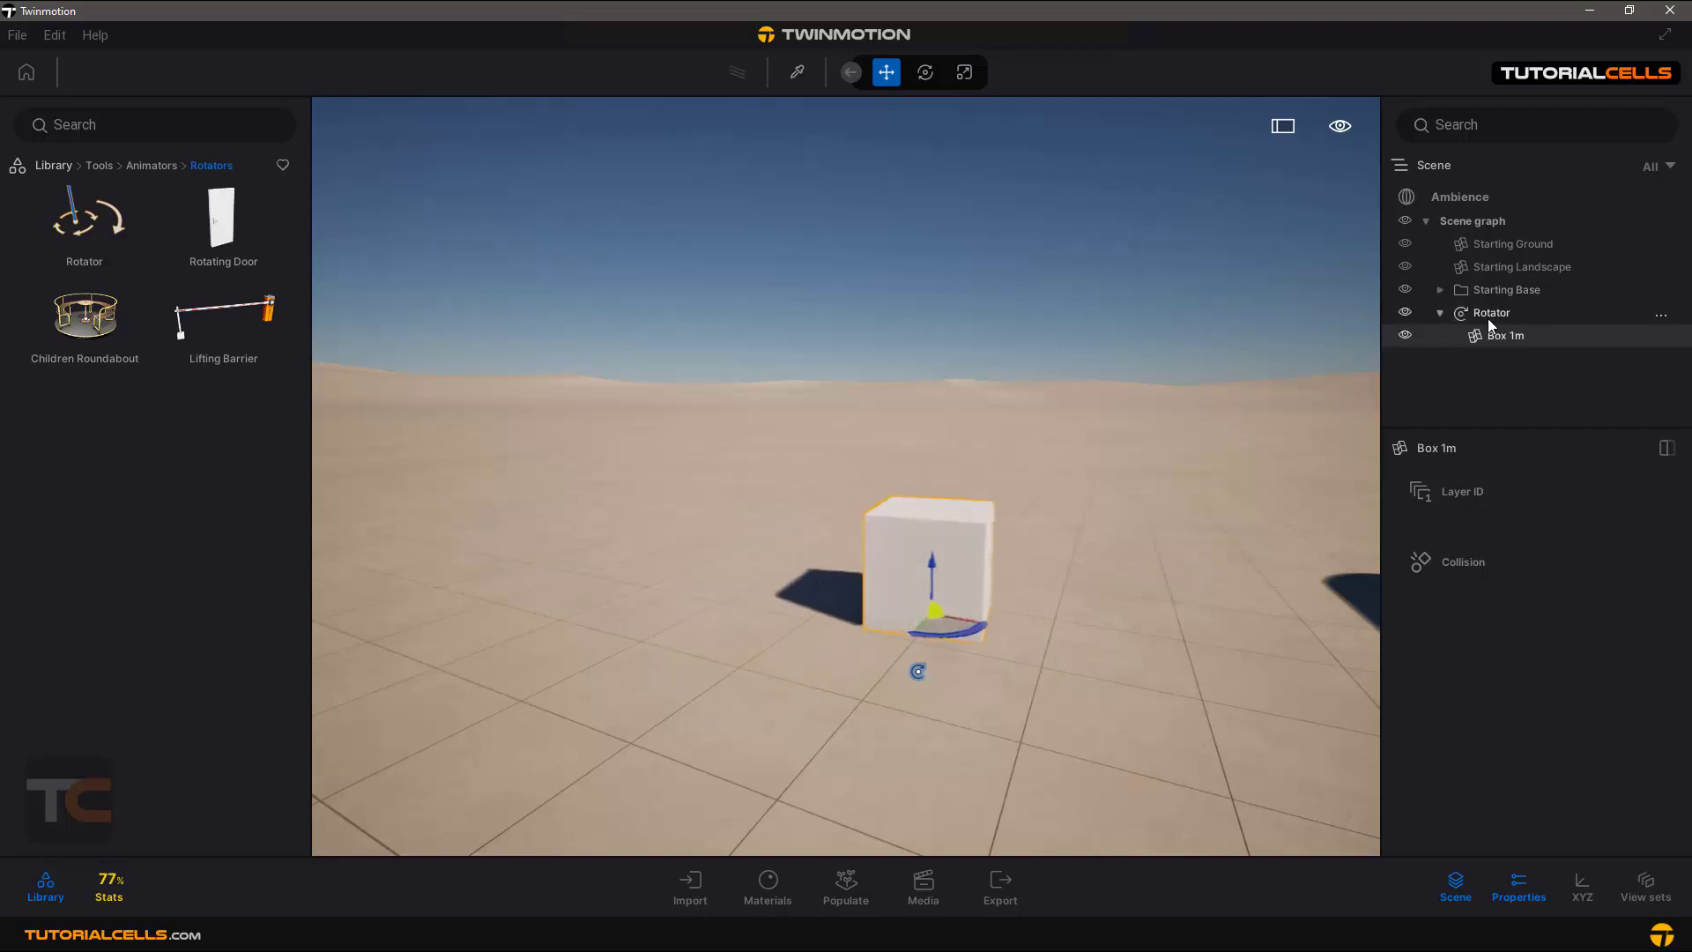
pyautogui.click(1489, 314)
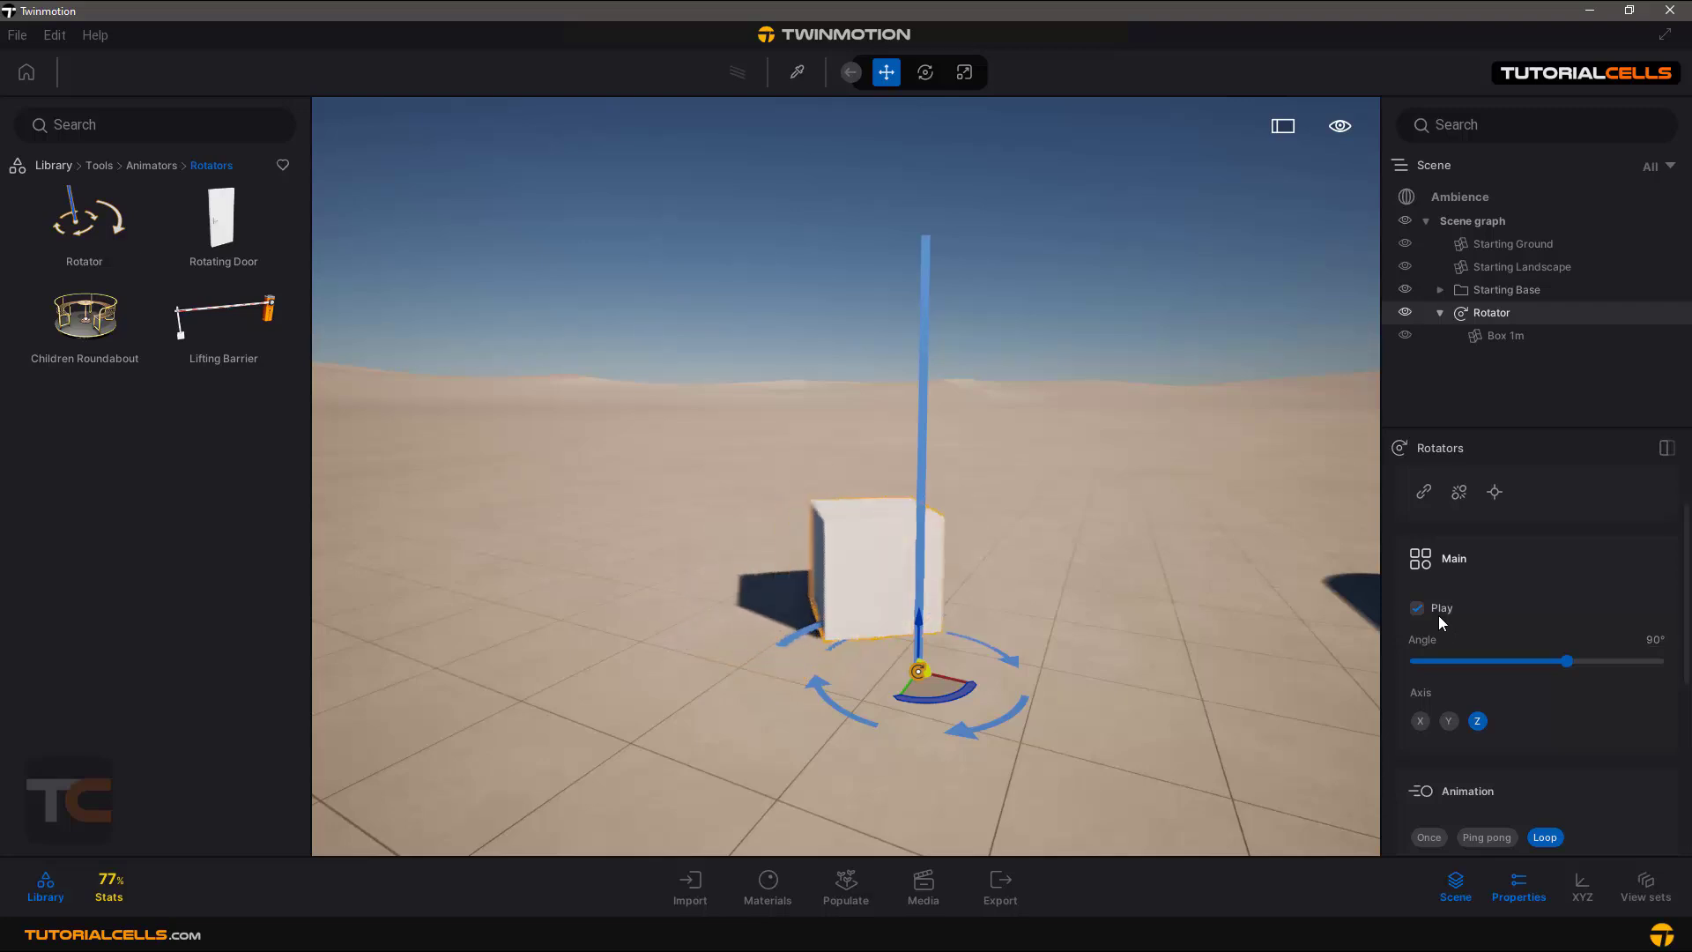
pyautogui.scroll(-1, 1459, 620)
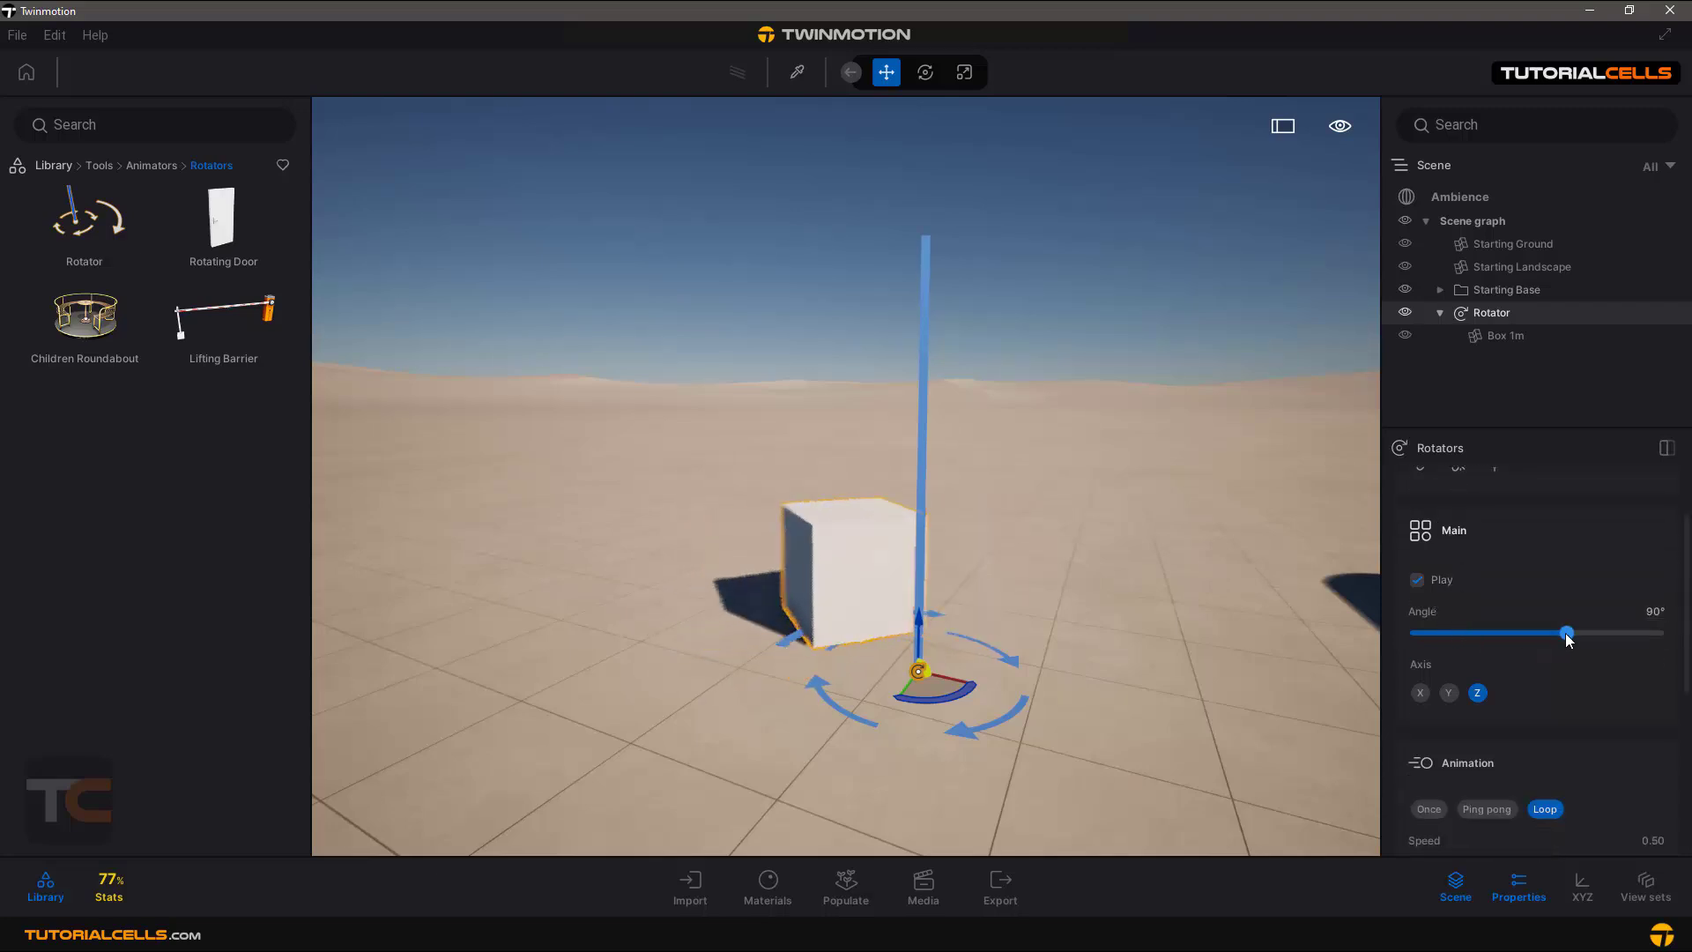
pyautogui.moveTo(1566, 633); pyautogui.dragTo(1658, 632)
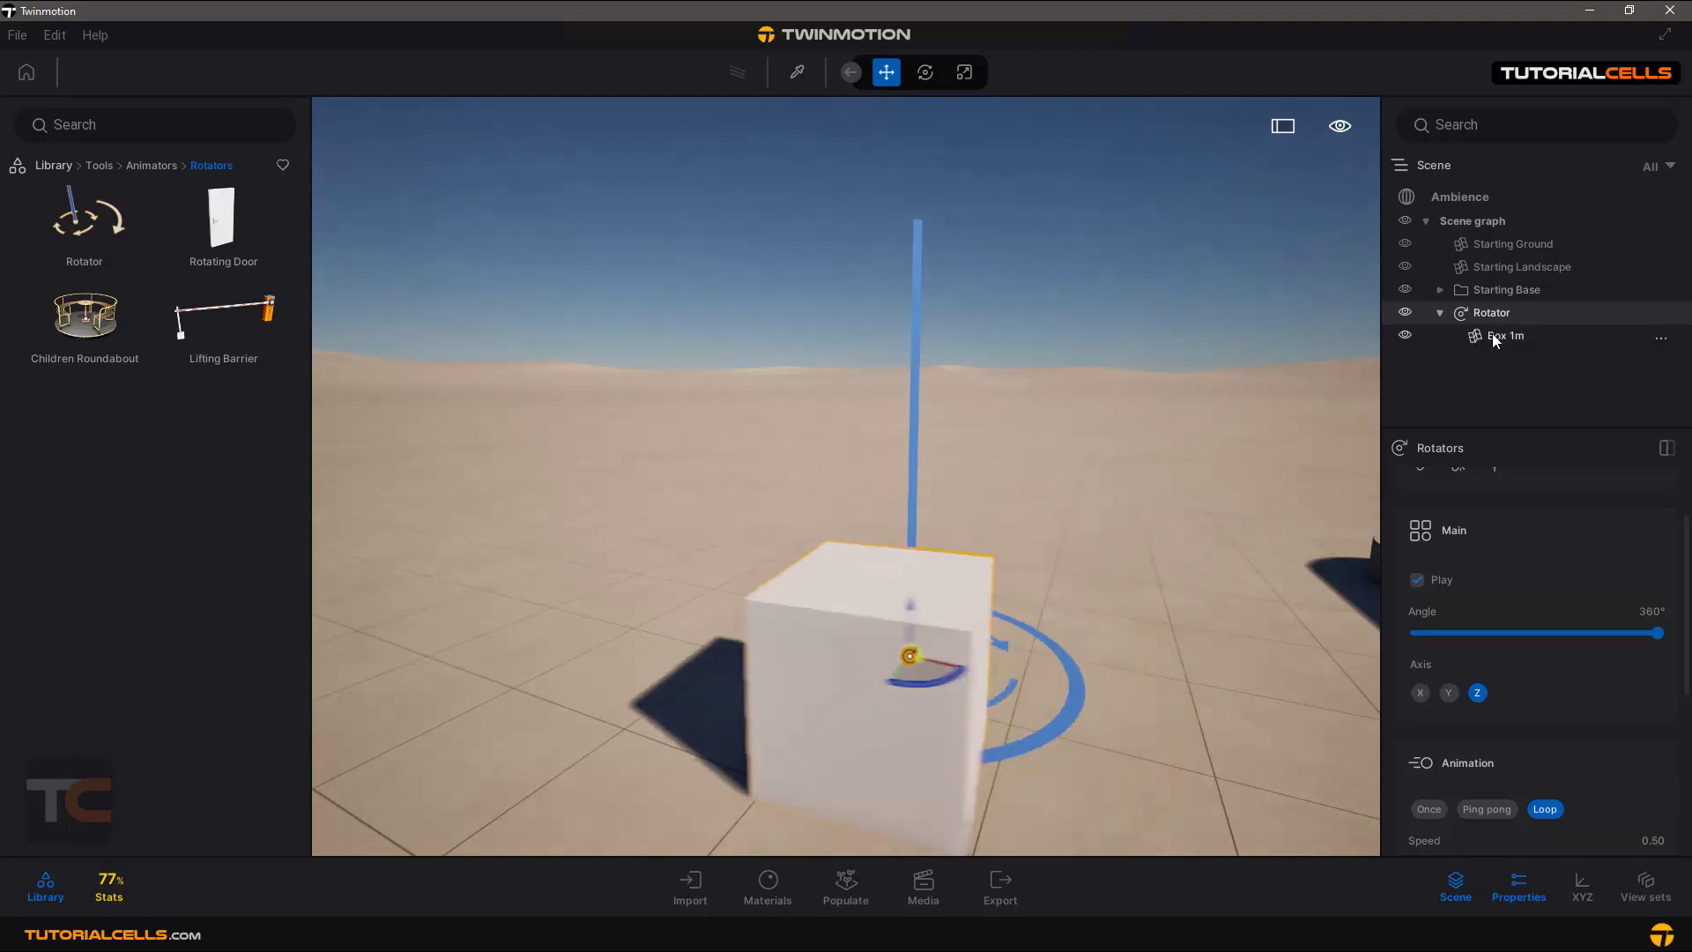
# Raise the rotator by about 48 cm and another 160 cm, trying its Y and X axes before returning to Z.
pyautogui.moveTo(912, 604); pyautogui.dragTo(895, 566)
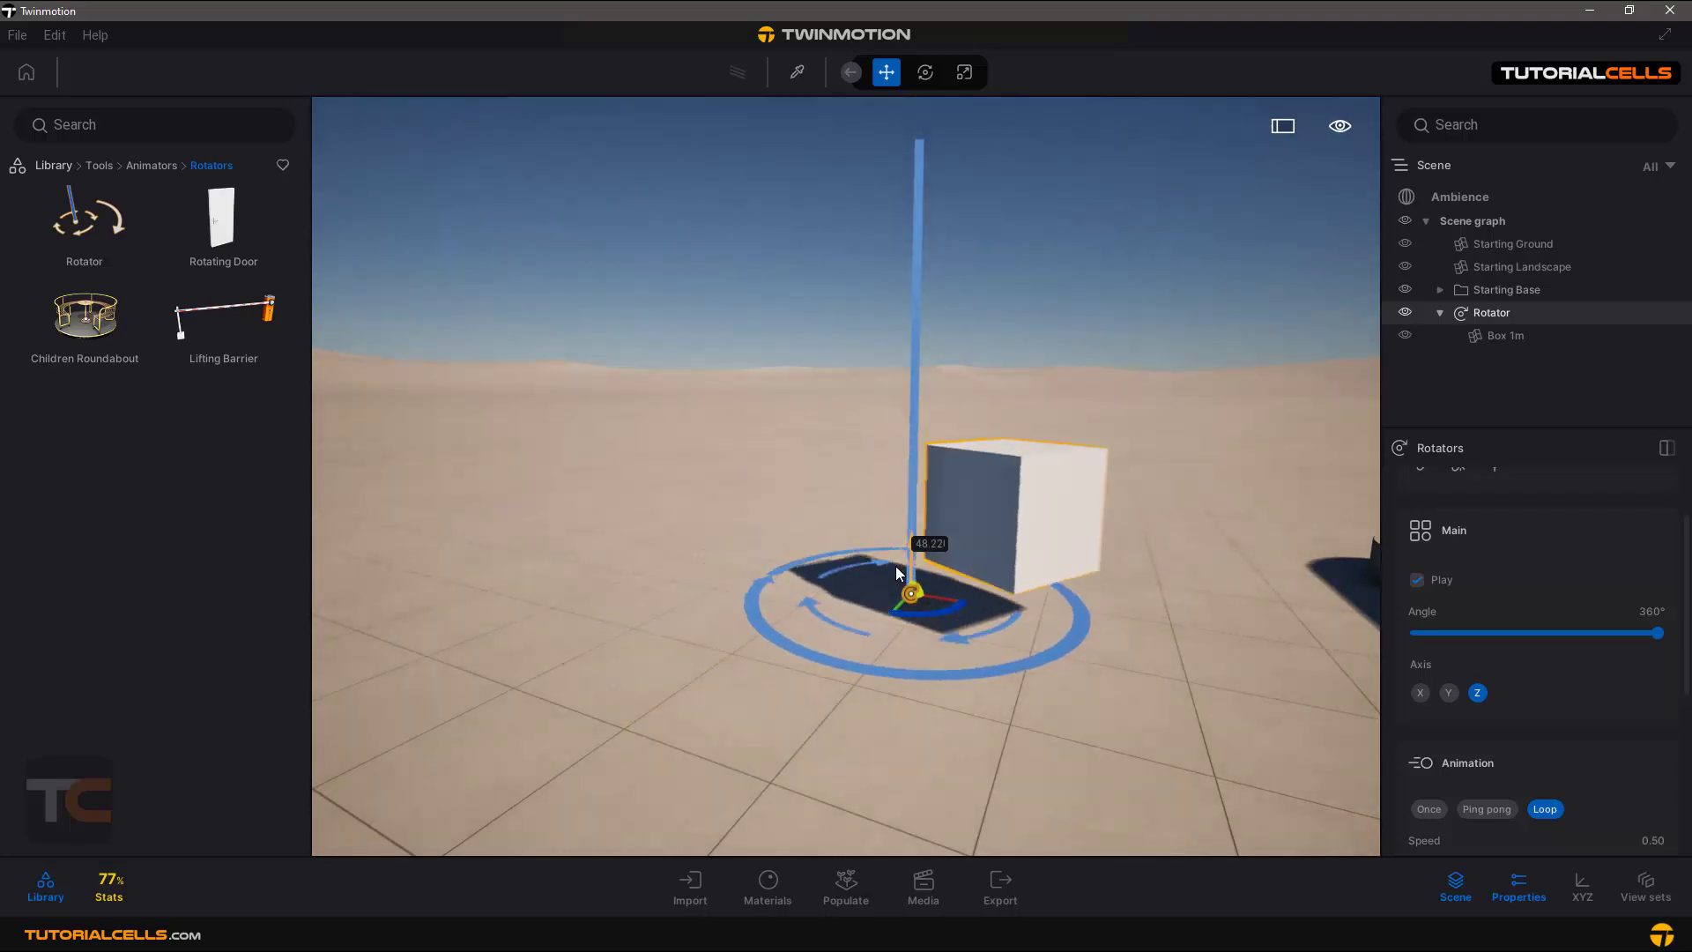
pyautogui.click(1450, 693)
pyautogui.moveTo(906, 538); pyautogui.dragTo(1045, 543)
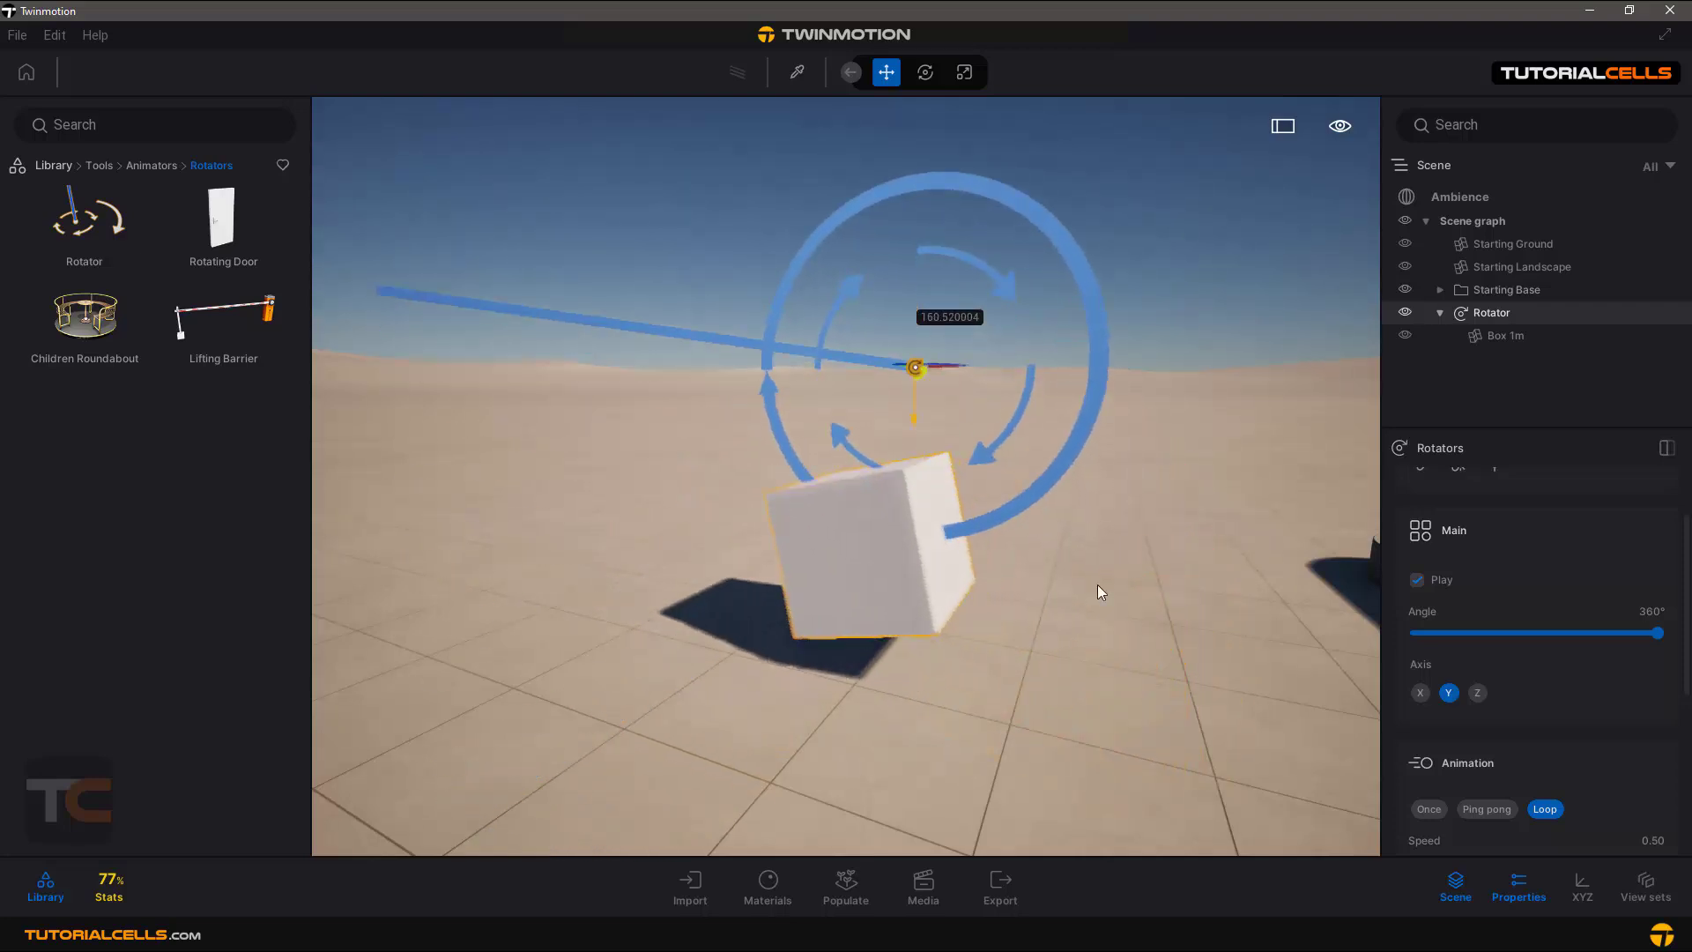
pyautogui.click(1420, 692)
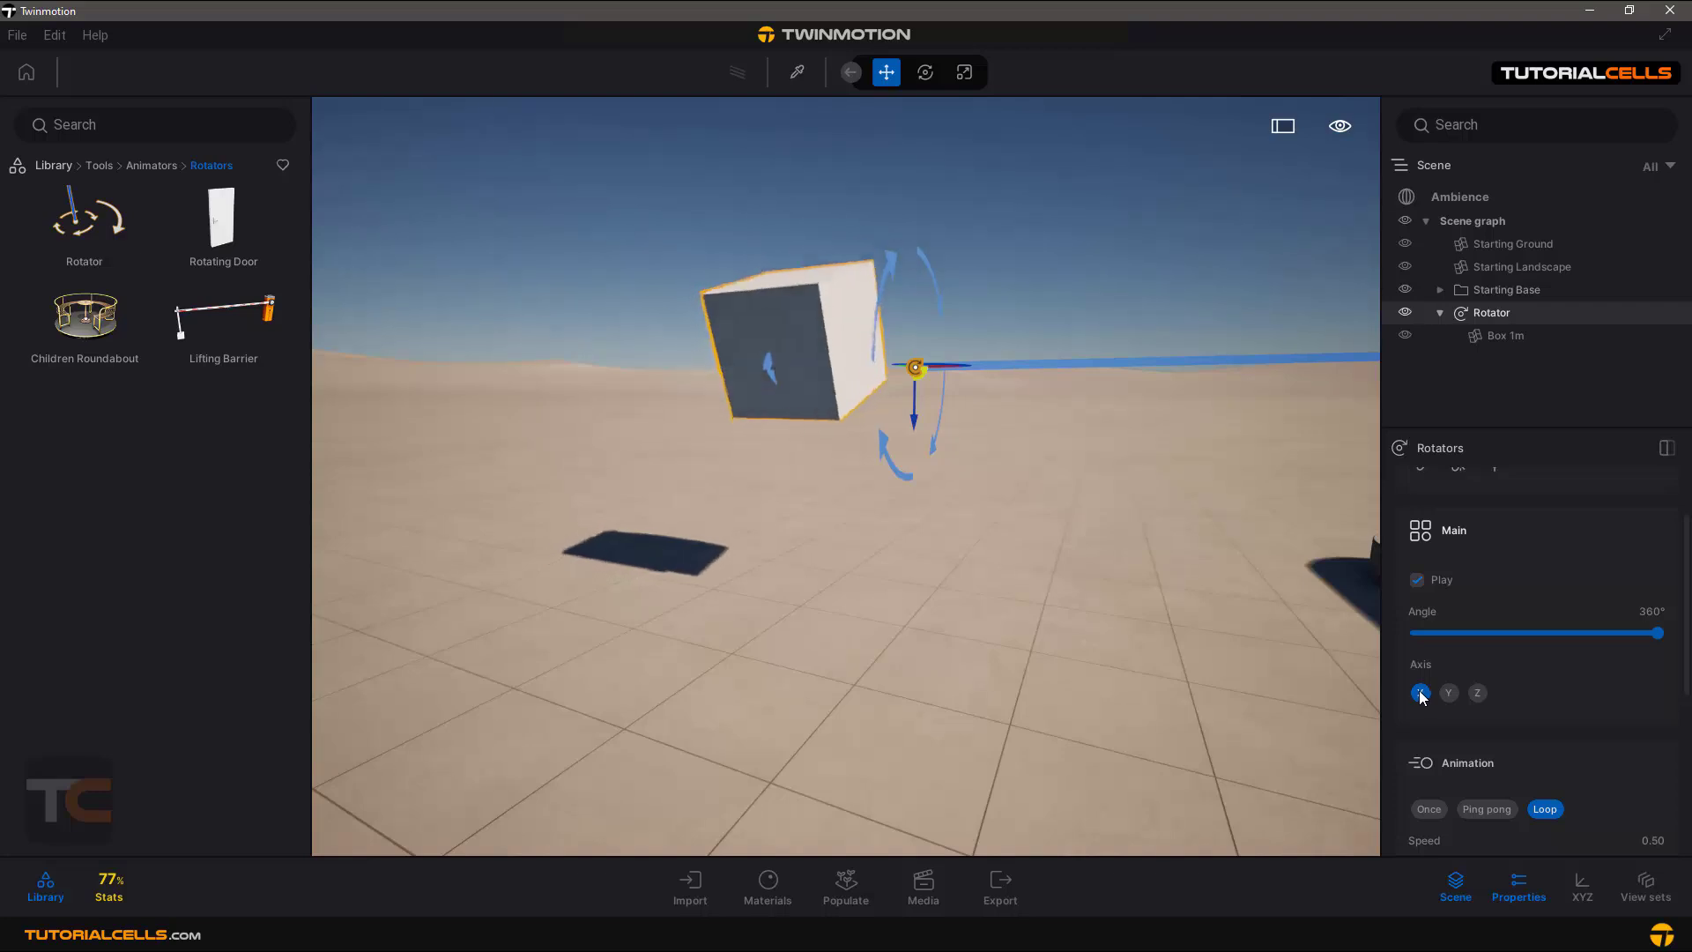
pyautogui.click(1477, 692)
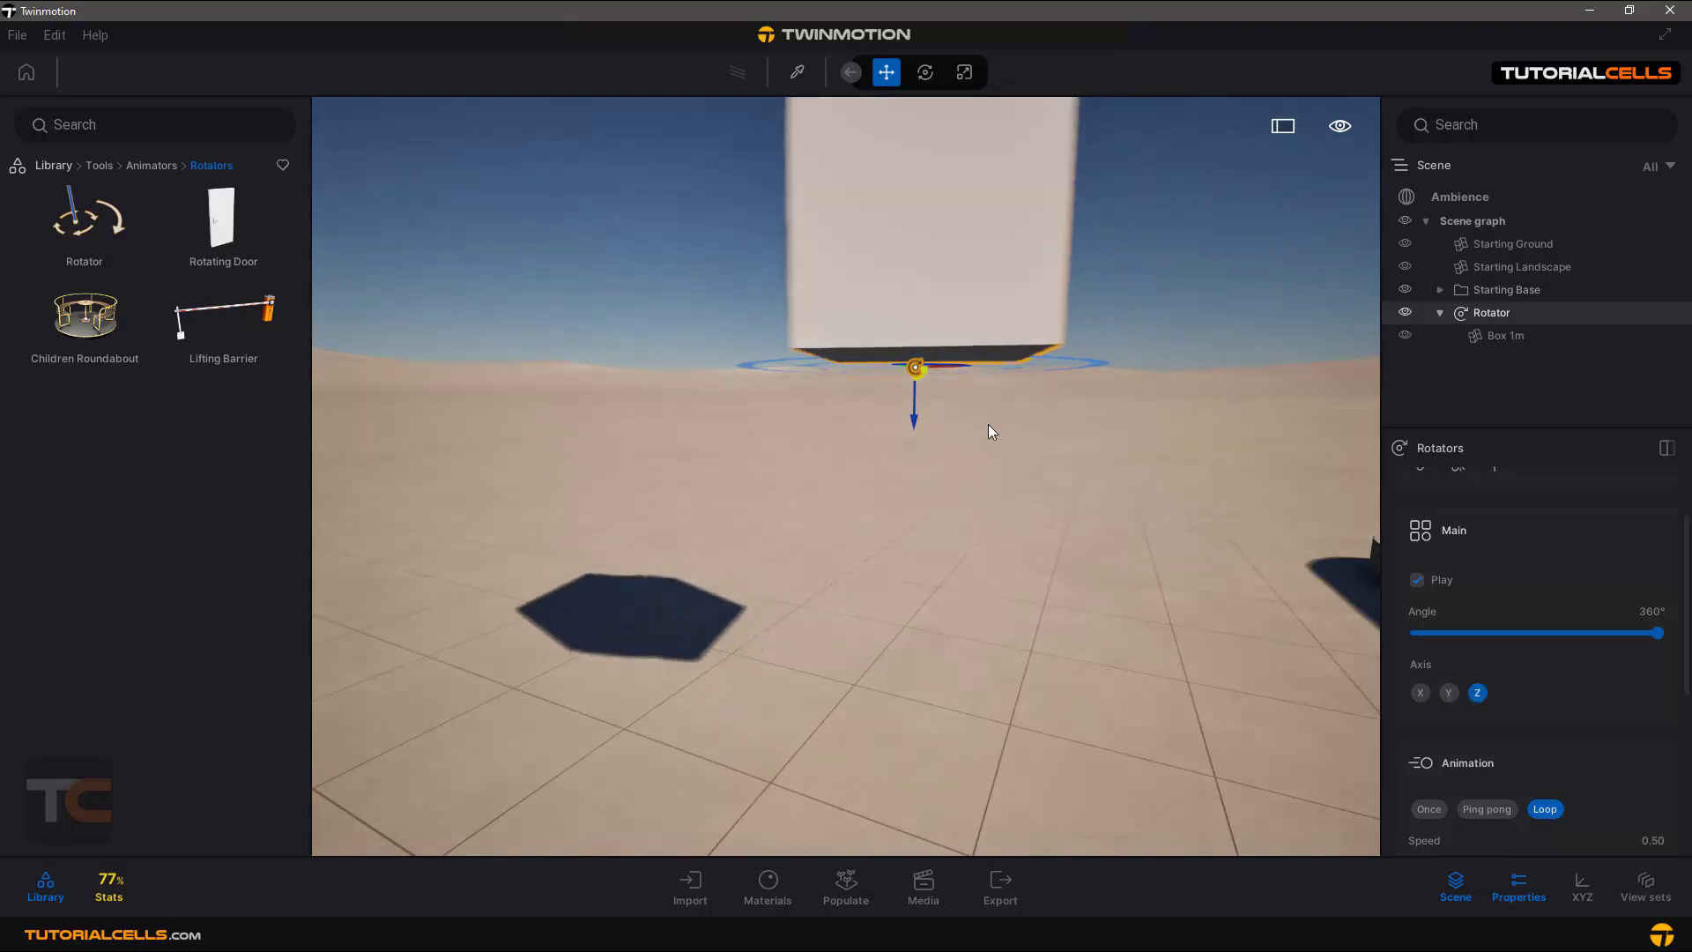
# Bring the raised rotator and its rotating box back into close view.
pyautogui.moveTo(913, 393); pyautogui.dragTo(892, 617)
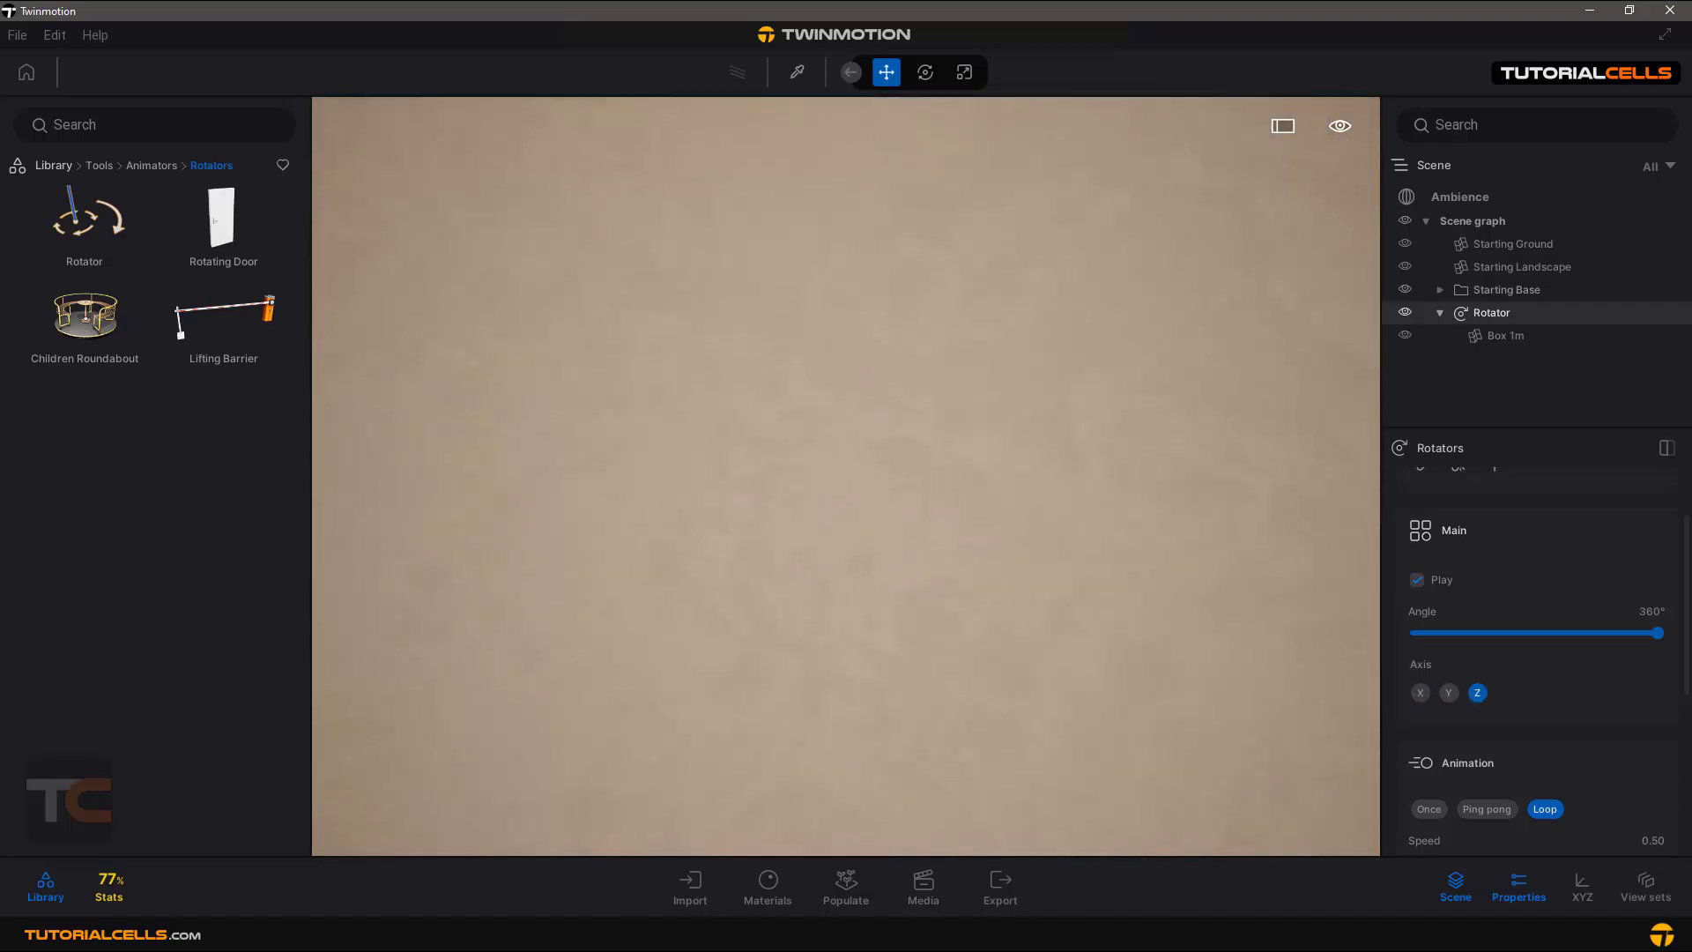
pyautogui.moveTo(892, 617); pyautogui.dragTo(951, 485, button='right')
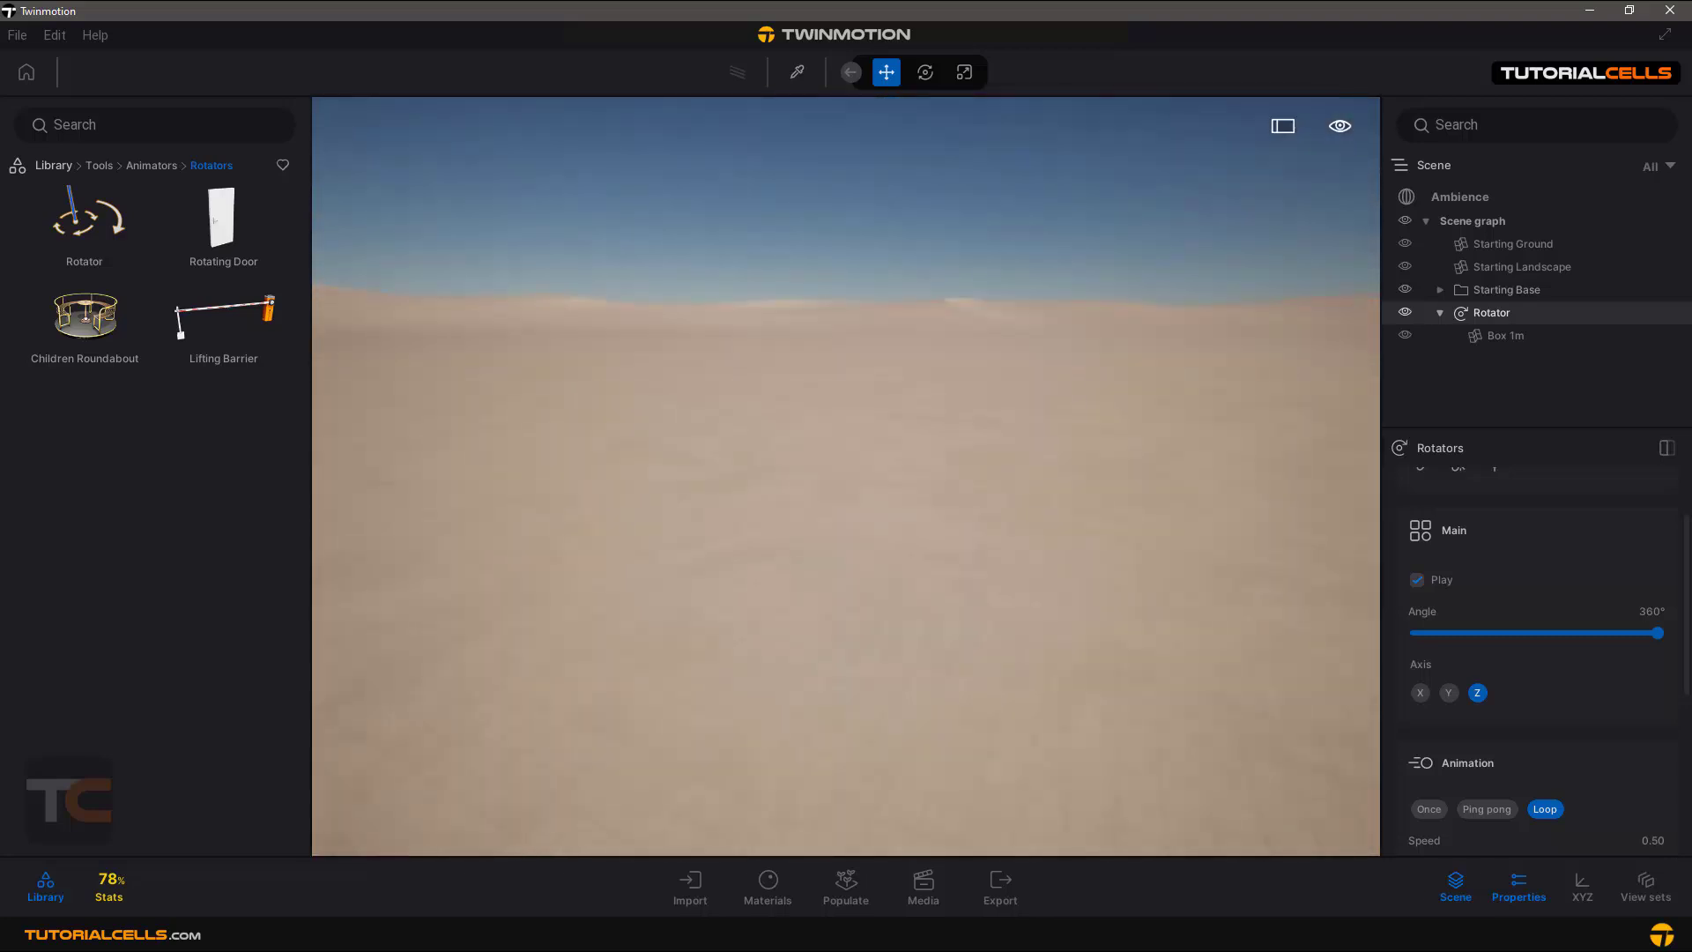
pyautogui.scroll(-5, 890, 529)
pyautogui.click(808, 735)
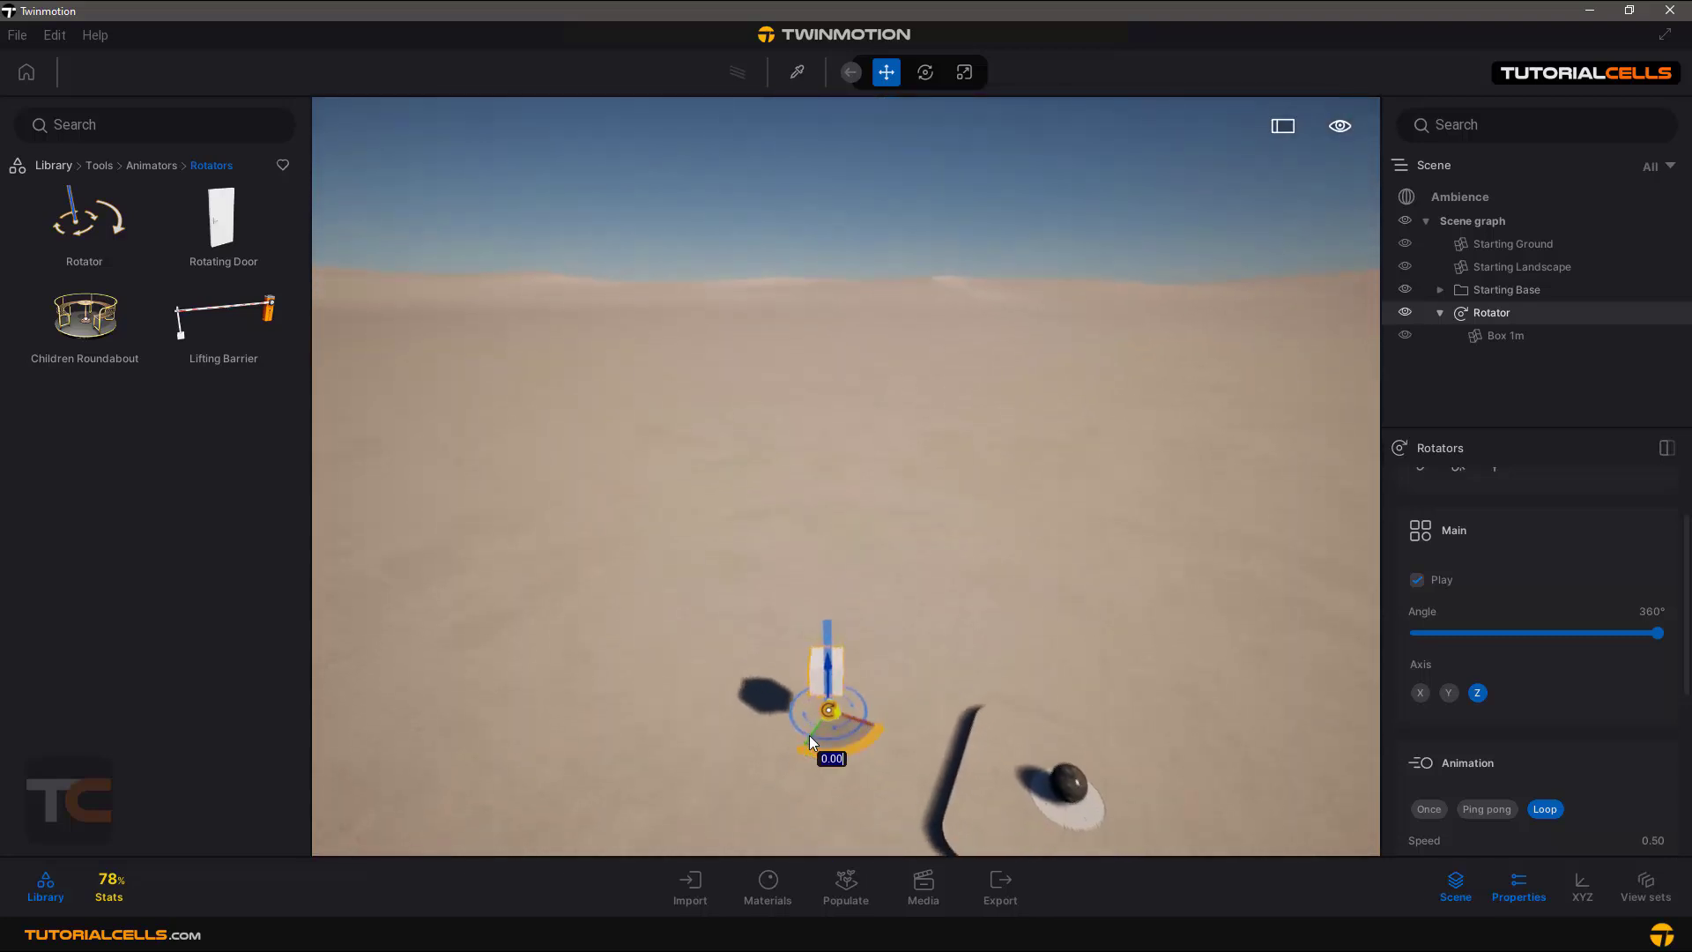
pyautogui.press('f')
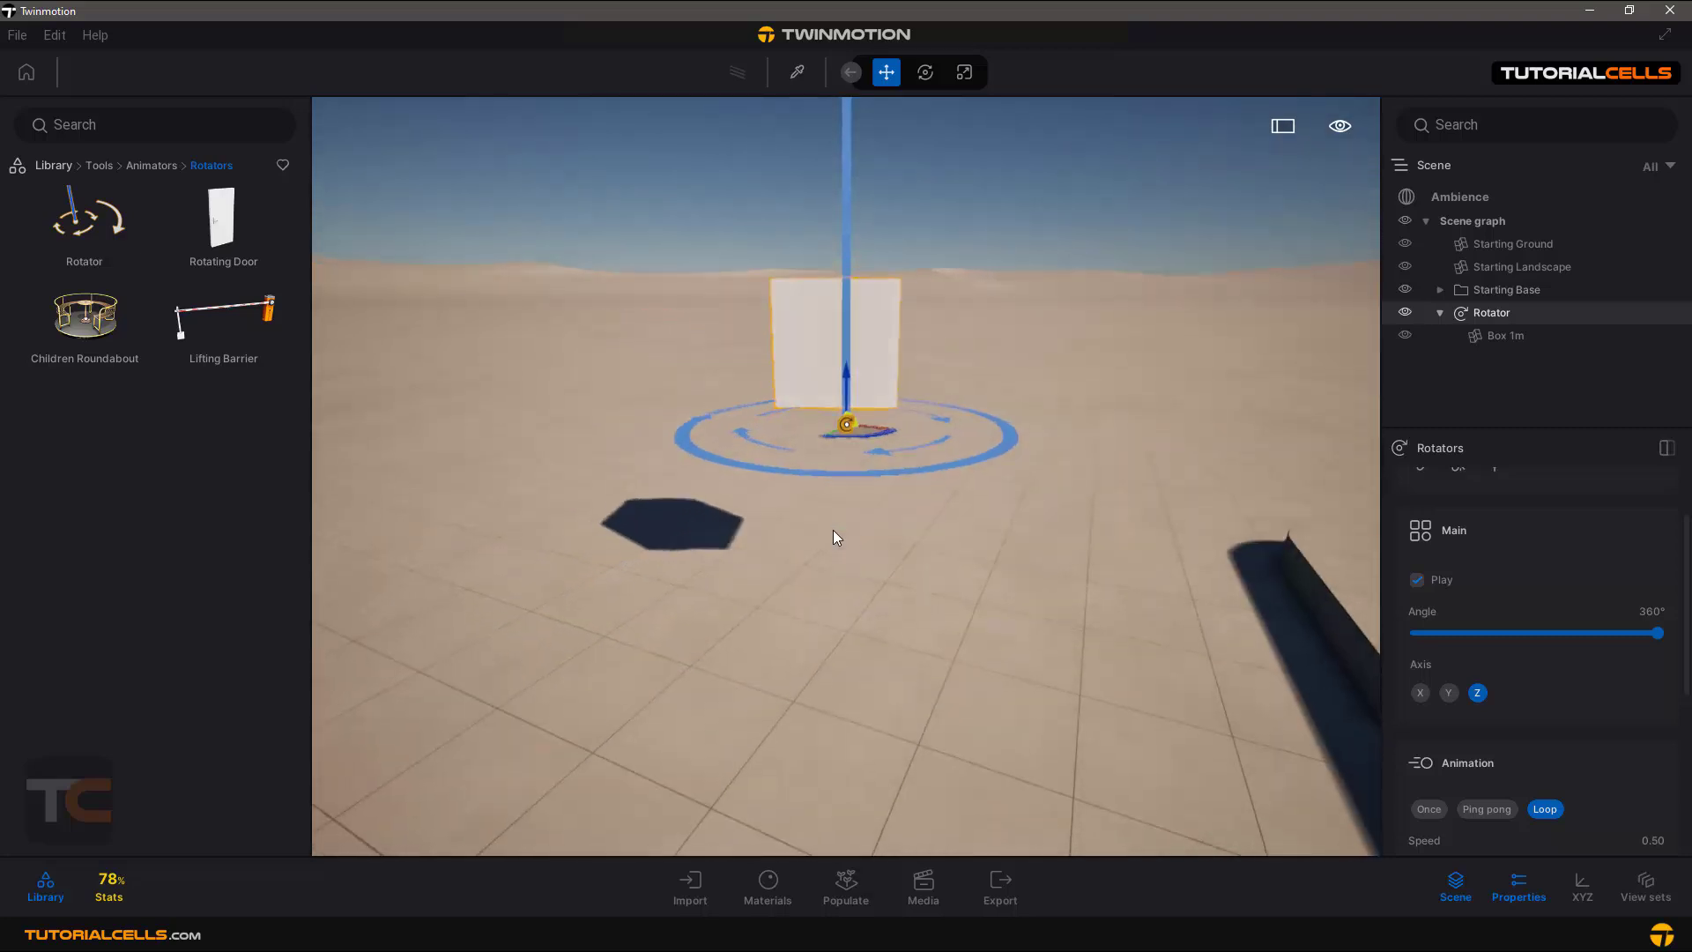
# Use the rotator's animator axis mode to shift its pivot beneath the stationary box, and return to the move tool.
pyautogui.press('e')
pyautogui.moveTo(833, 530); pyautogui.dragTo(872, 511, button='right')
pyautogui.moveTo(875, 518); pyautogui.dragTo(891, 678)
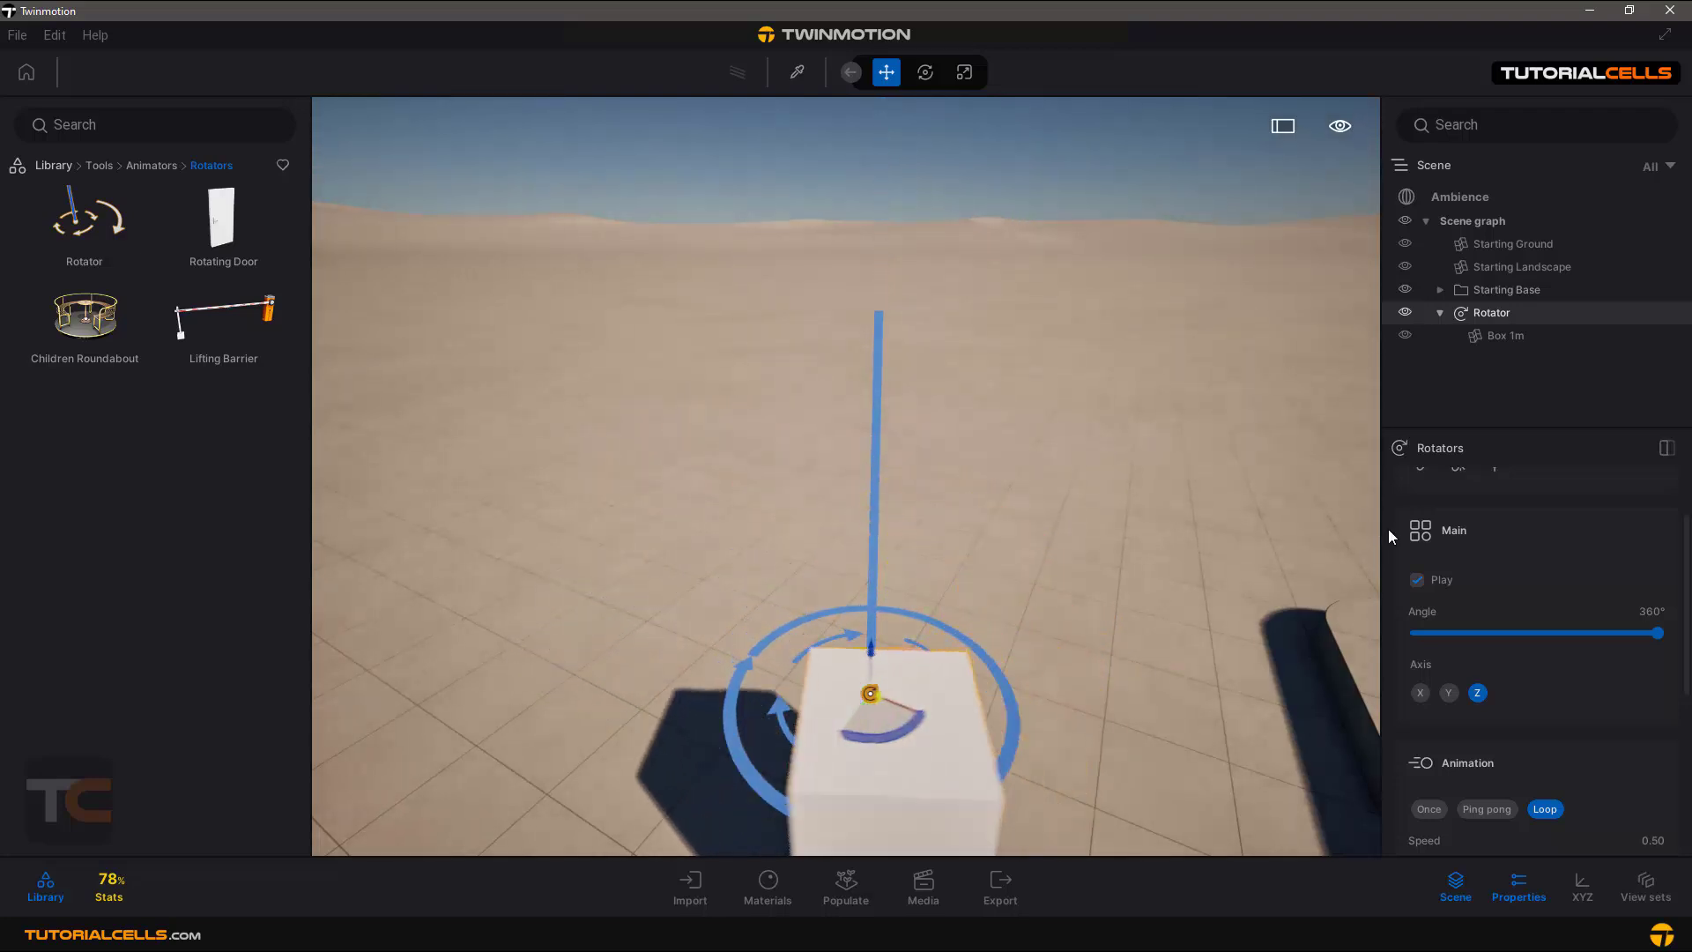
pyautogui.scroll(1, 1504, 517)
pyautogui.scroll(1, 1504, 517)
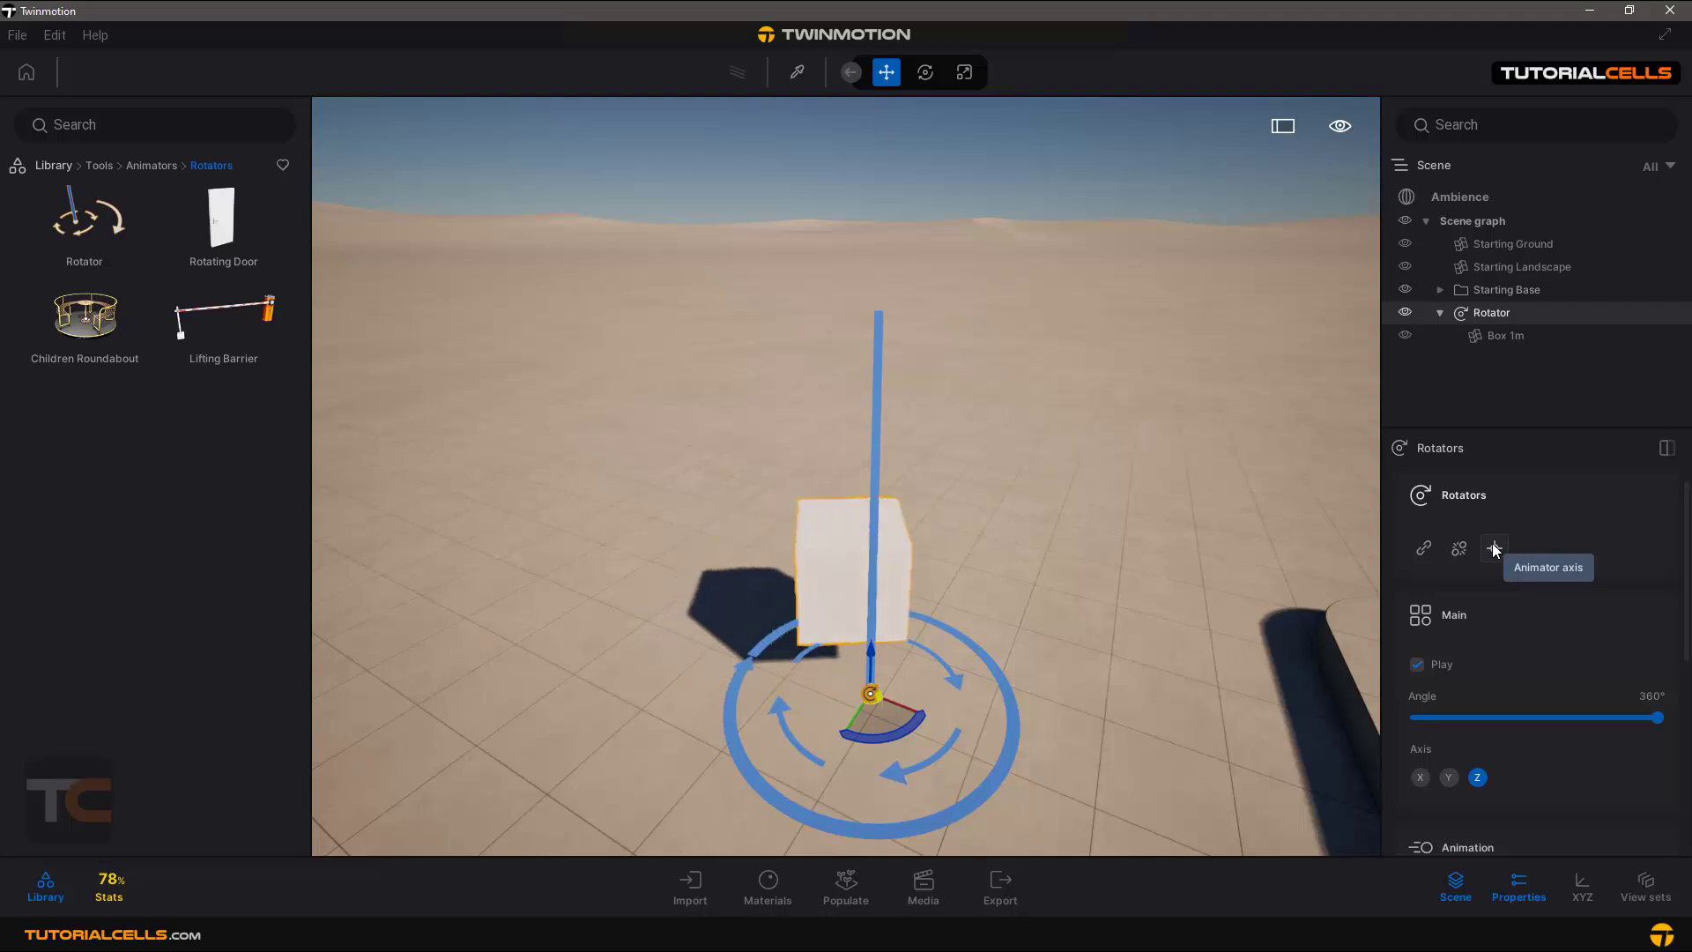
pyautogui.click(1494, 547)
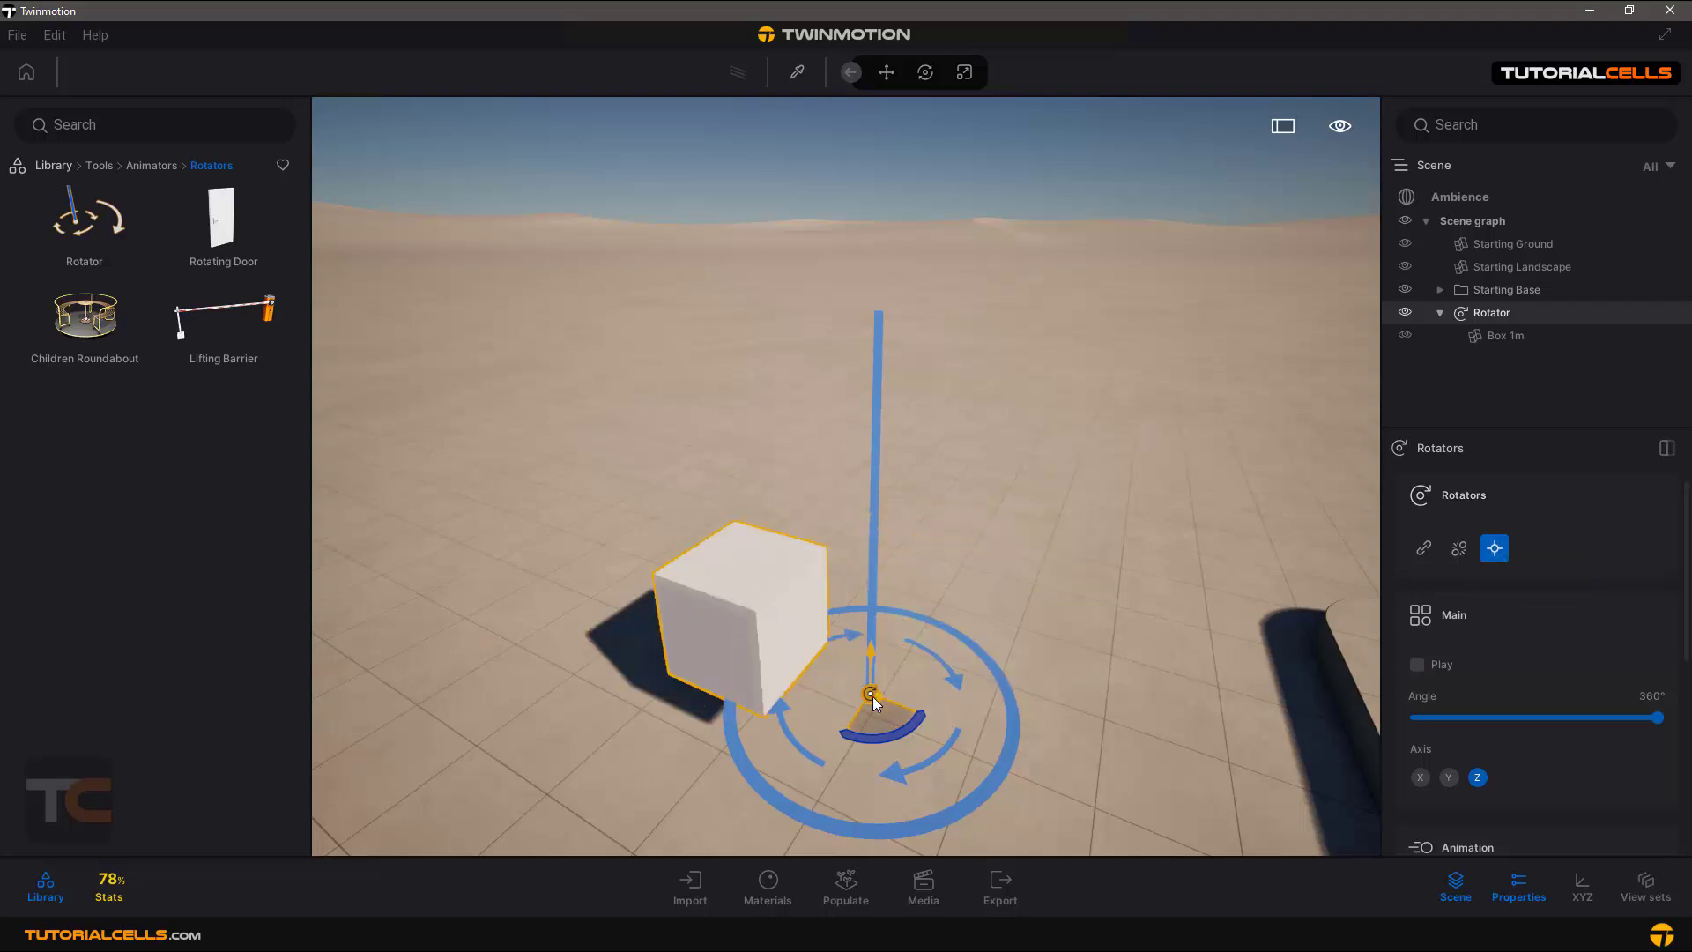
pyautogui.moveTo(872, 696); pyautogui.dragTo(756, 727)
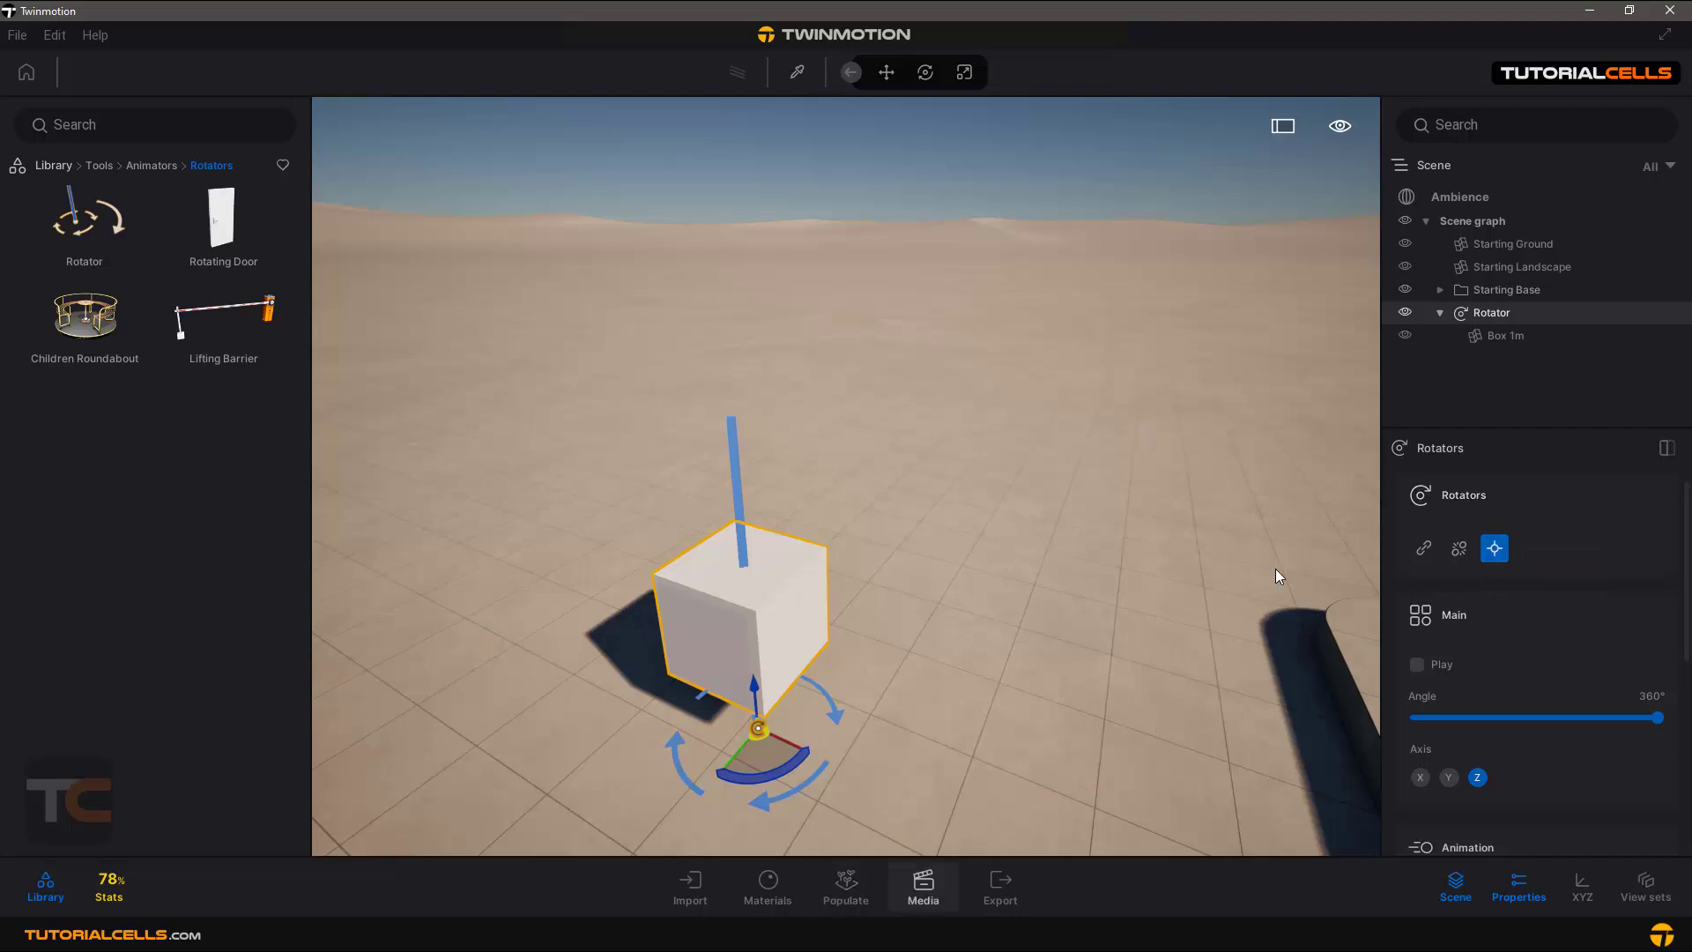
pyautogui.click(886, 72)
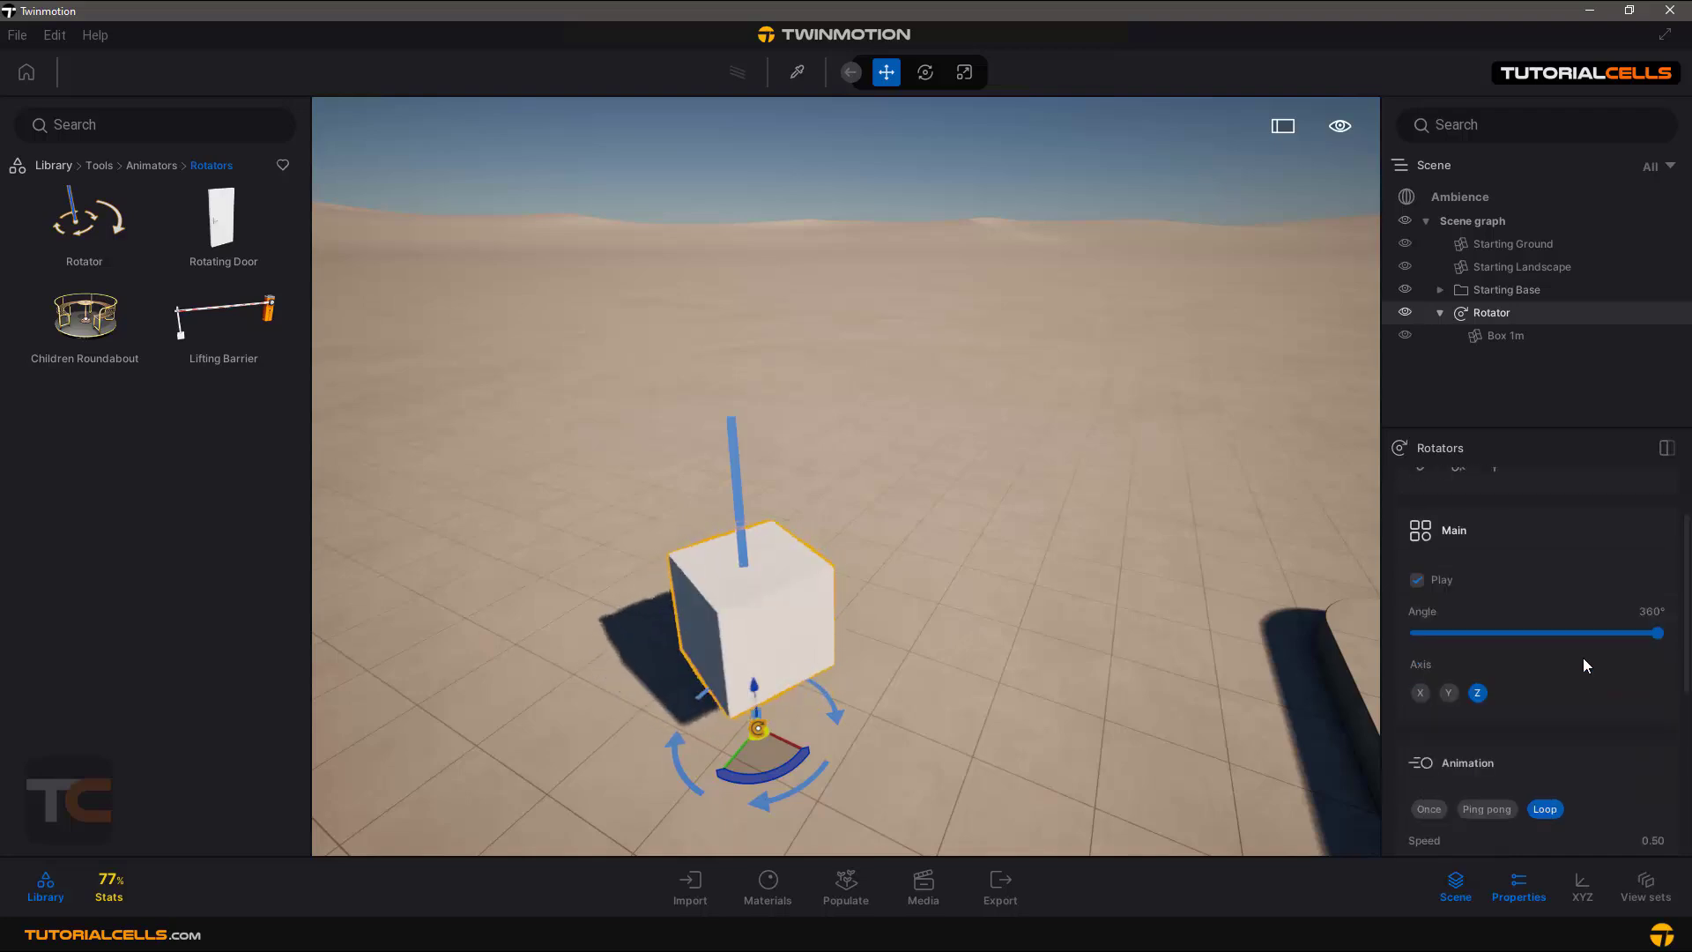
# Try the rotator's Once and Ping pong modes before returning to Loop, set speed 1.28, and reset the delay to 0 s after trying 3.94 s.
pyautogui.scroll(-3, 1542, 670)
pyautogui.scroll(-2, 1453, 687)
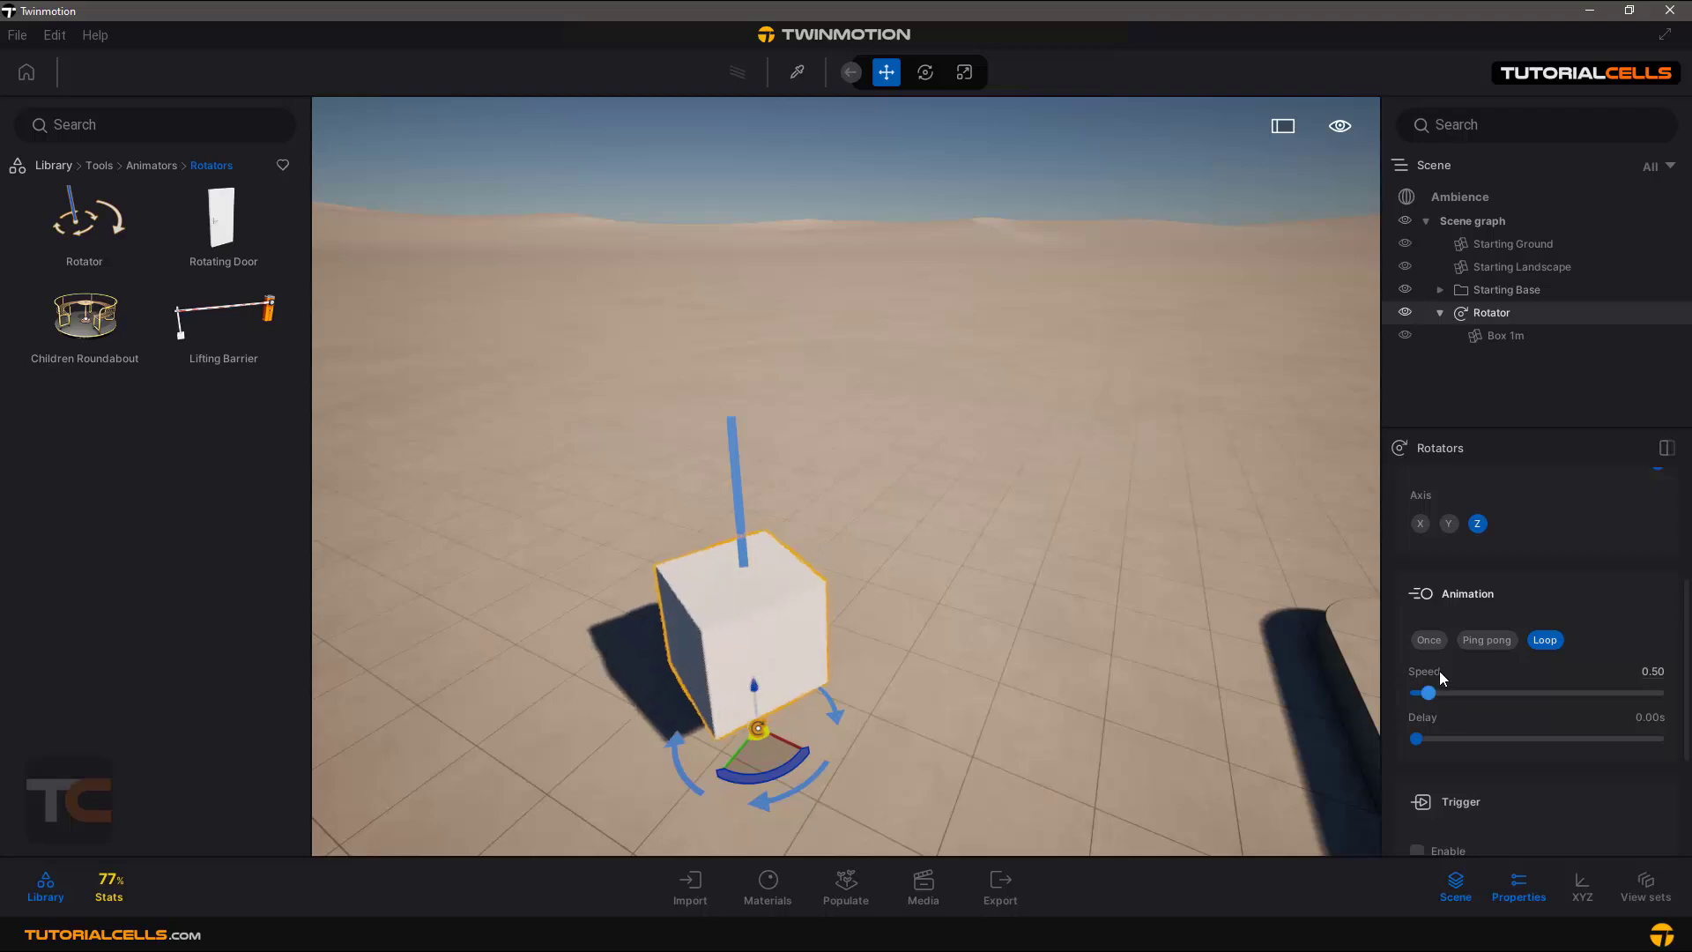
pyautogui.click(1430, 584)
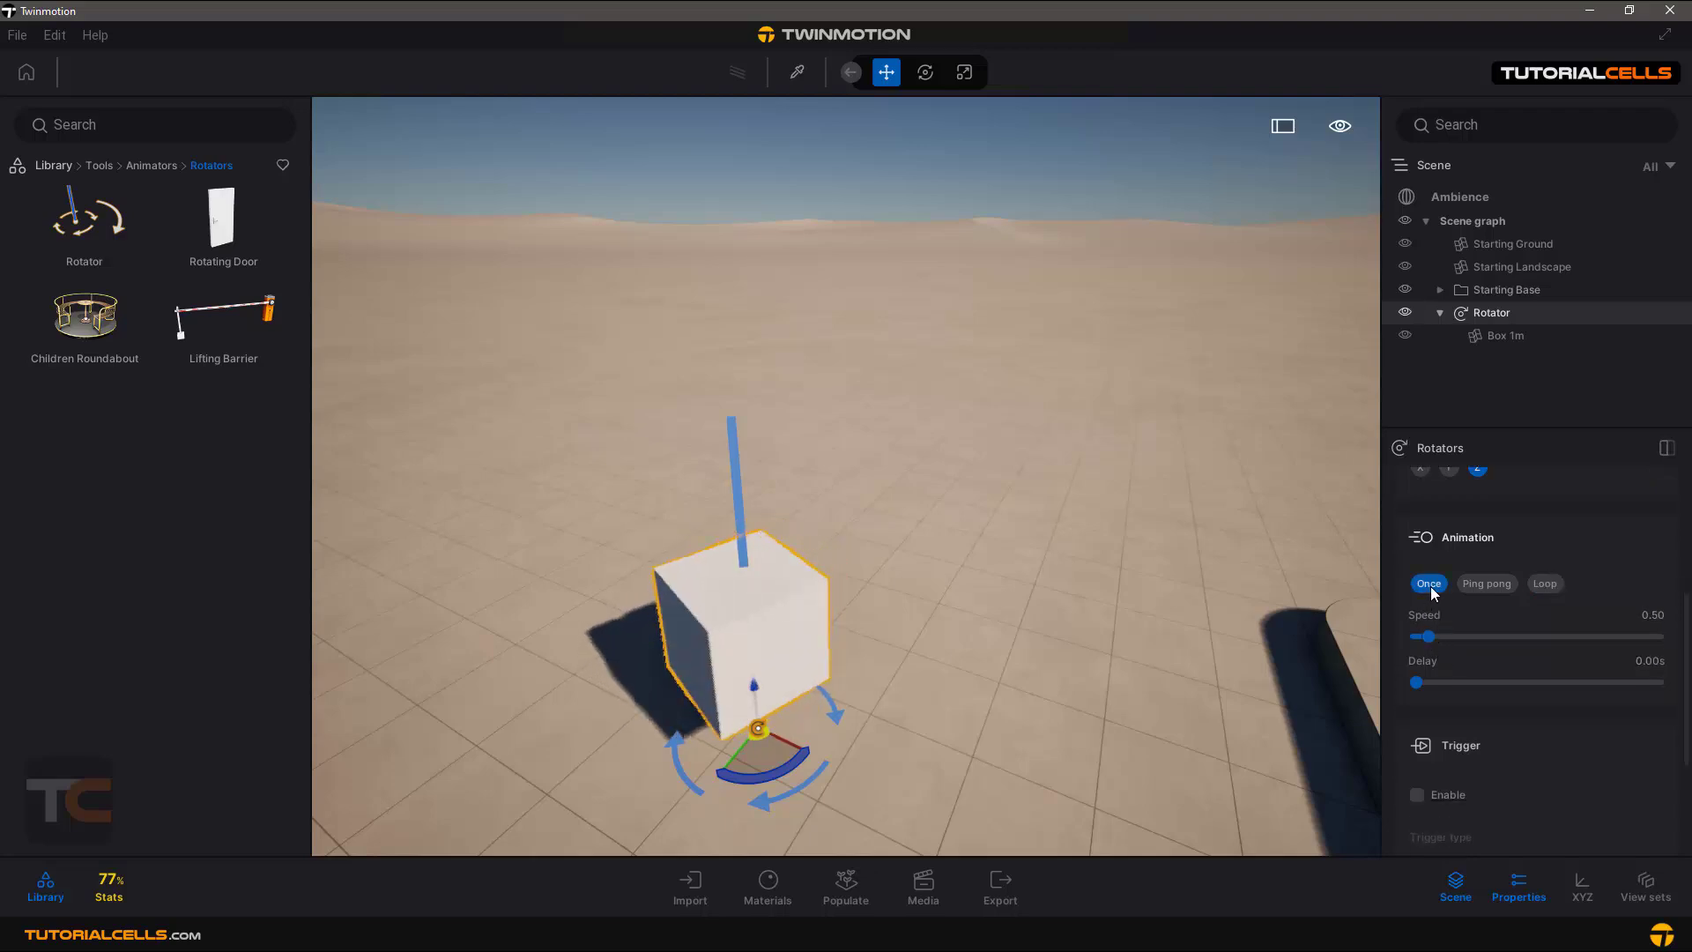
pyautogui.click(1482, 585)
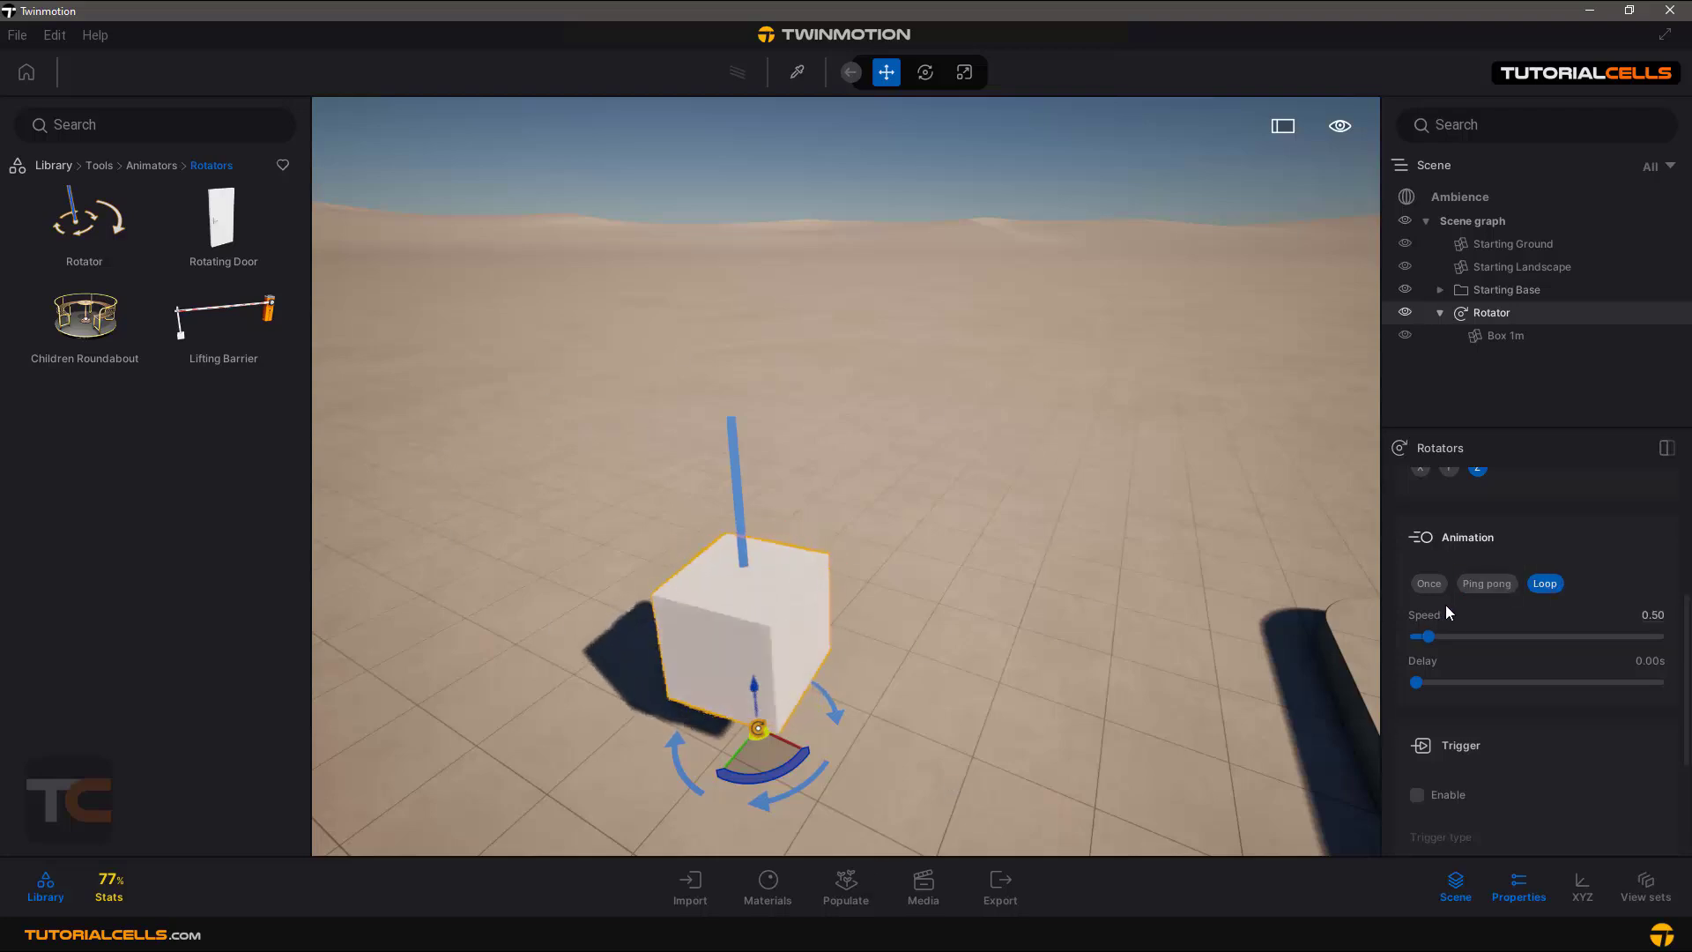
pyautogui.moveTo(1437, 635); pyautogui.dragTo(1431, 684)
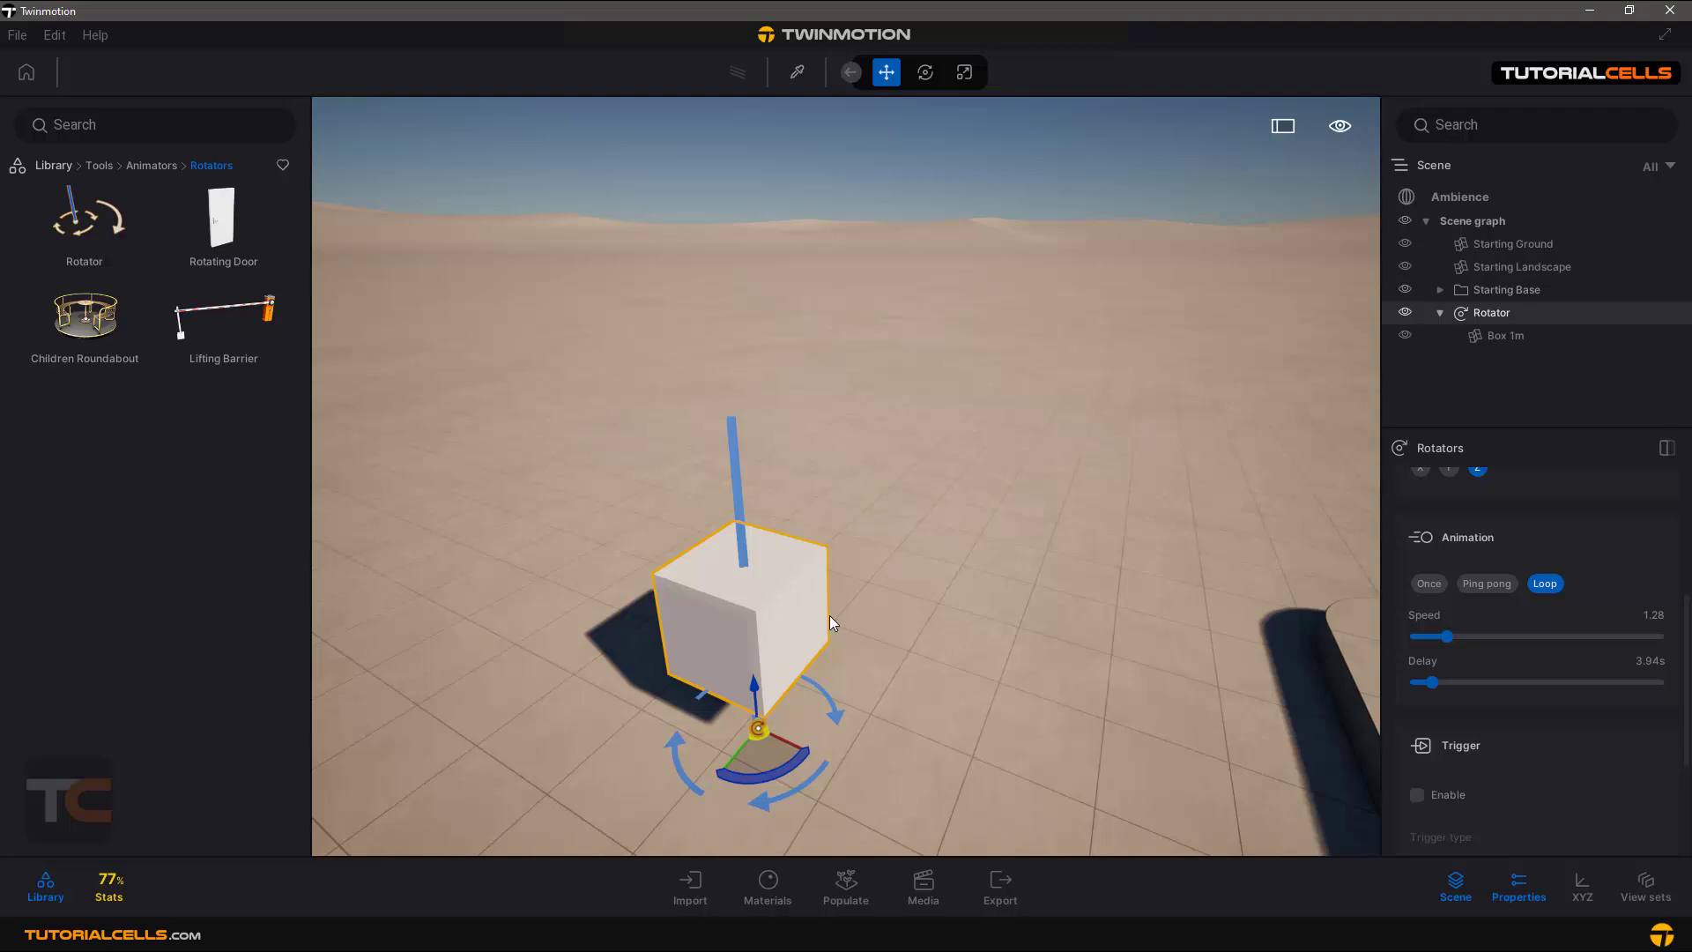
pyautogui.moveTo(1429, 684); pyautogui.dragTo(1415, 684)
# Enable the rotator's trigger and set its trigger zone to 600.7 cm.
pyautogui.scroll(-2, 1510, 744)
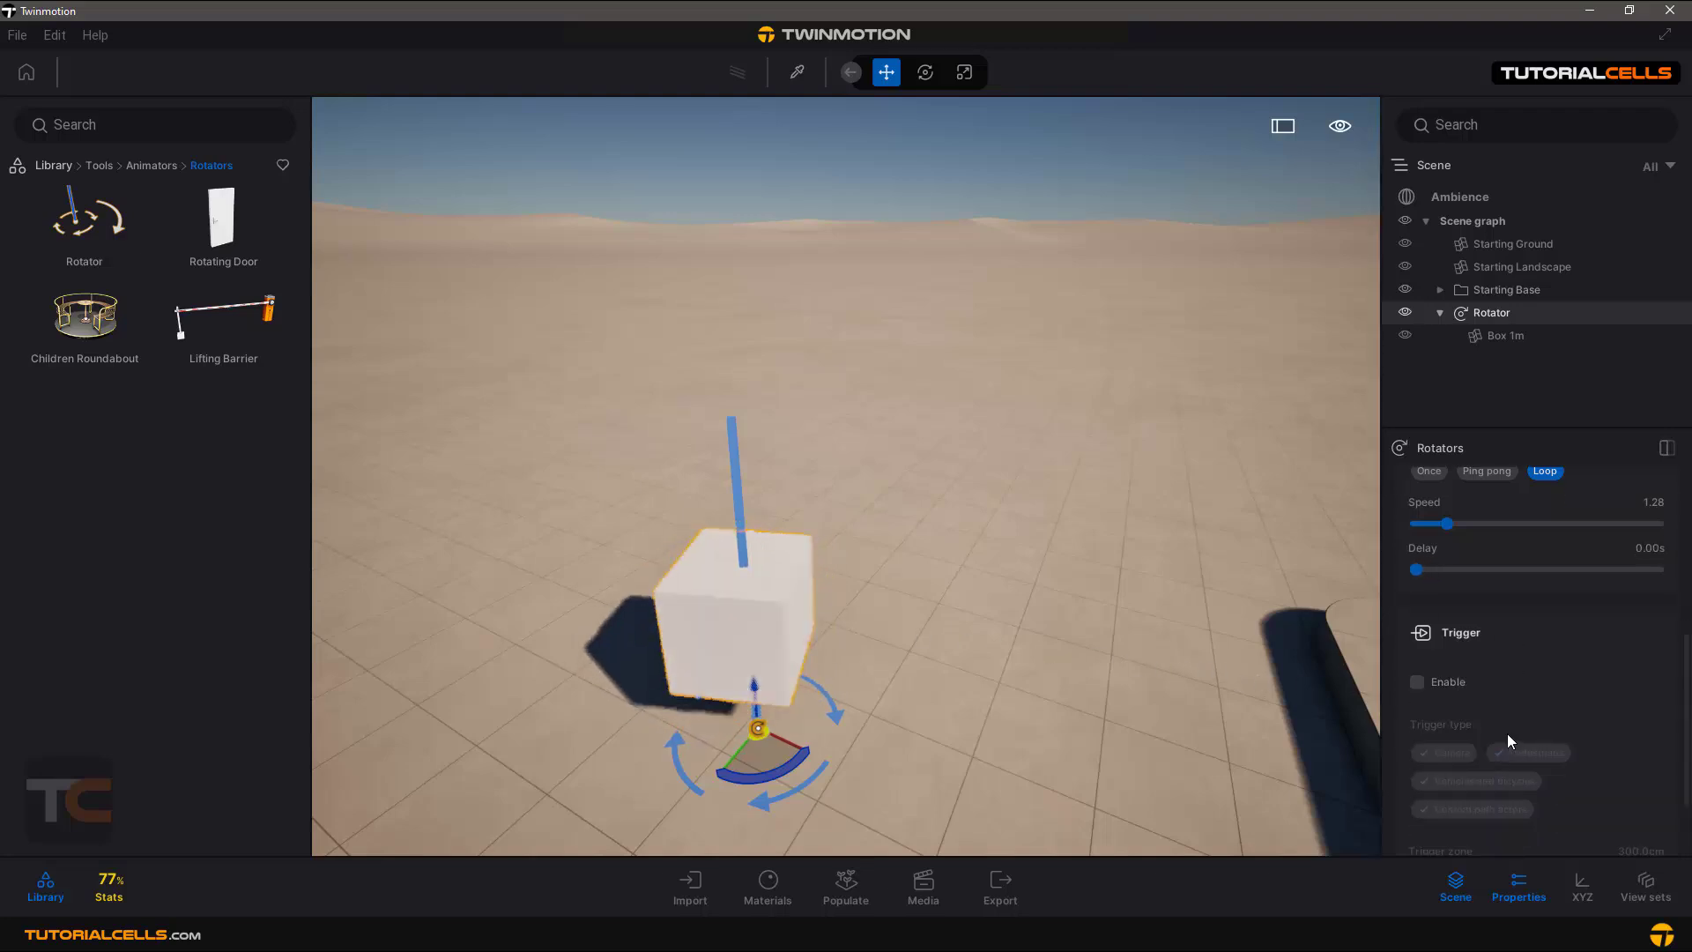
pyautogui.click(1429, 684)
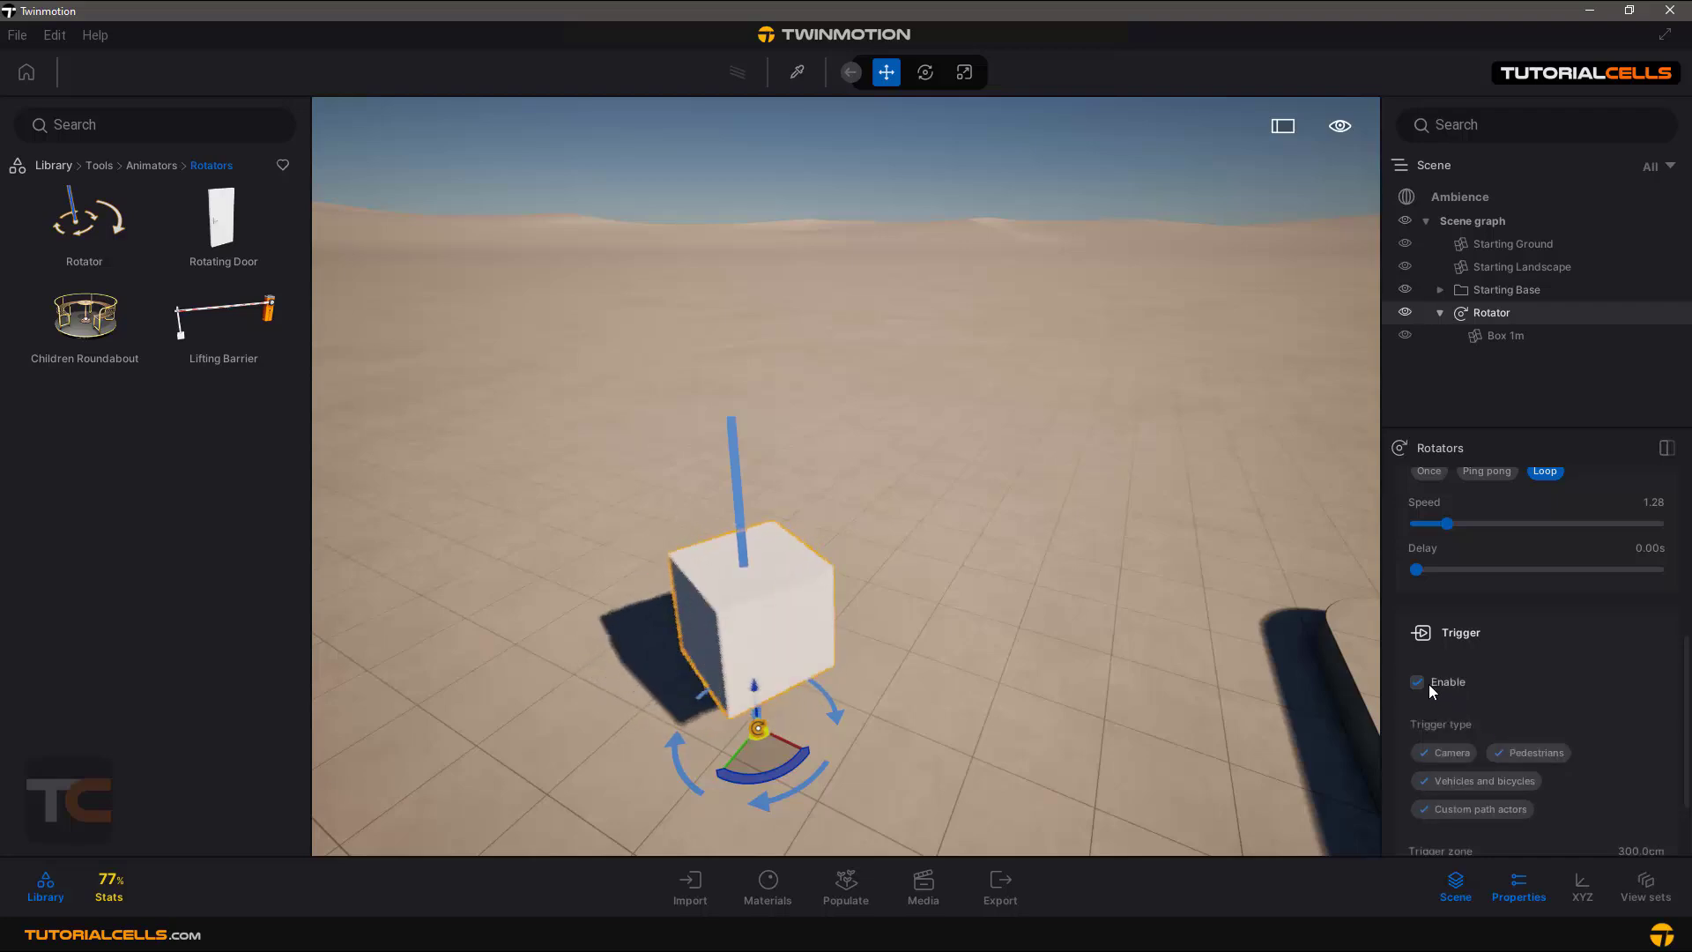
pyautogui.scroll(-5, 1013, 657)
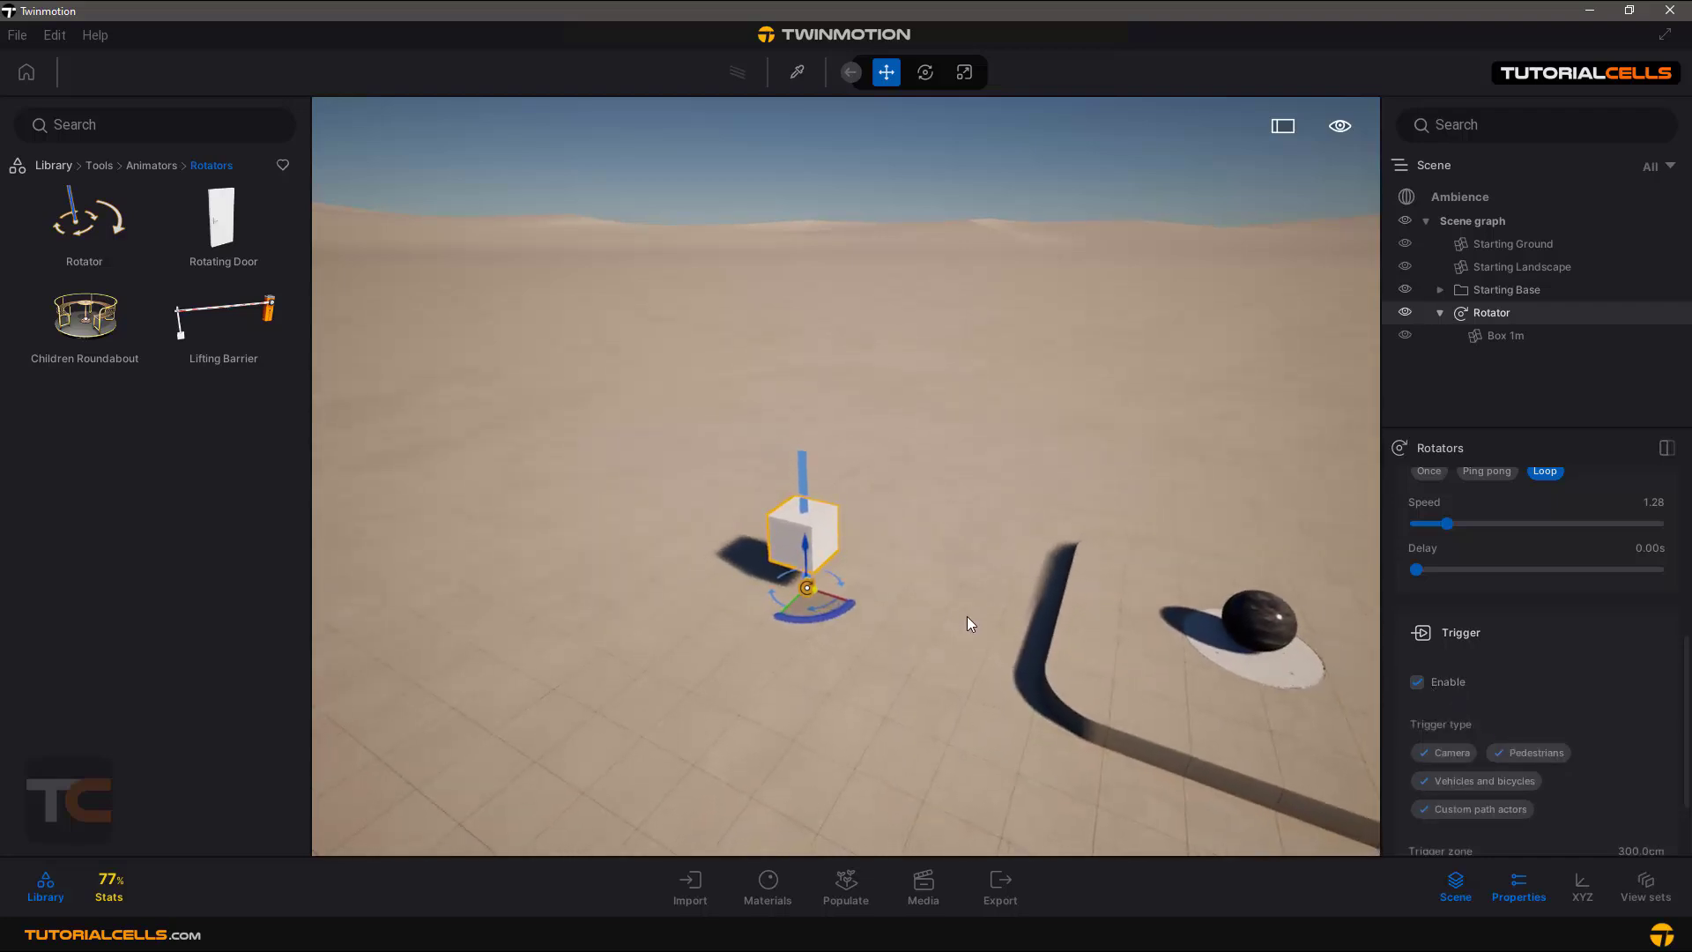
pyautogui.scroll(-2, 1440, 706)
pyautogui.click(1428, 758)
pyautogui.moveTo(1427, 758); pyautogui.dragTo(1432, 757)
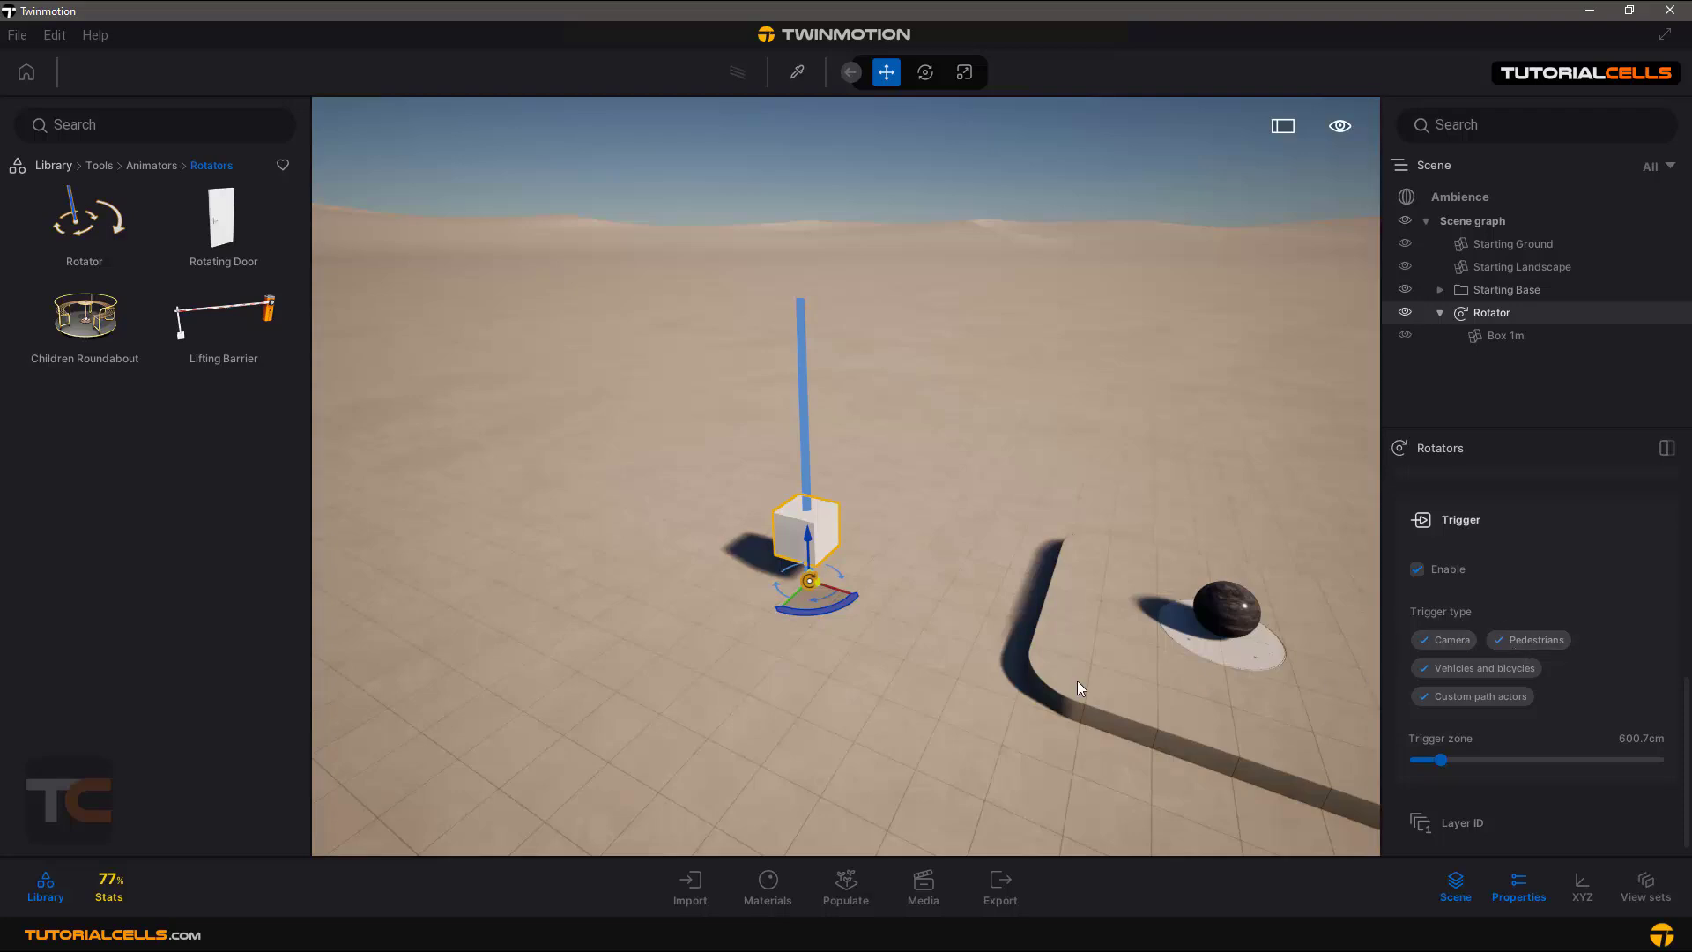
# Test the trigger by moving the camera toward and away from the rotator, and disable the trigger again.
pyautogui.moveTo(1033, 680); pyautogui.dragTo(940, 684, button='right')
pyautogui.press('w')
pyautogui.press('w')
pyautogui.press('s')
pyautogui.scroll(-5, 938, 684)
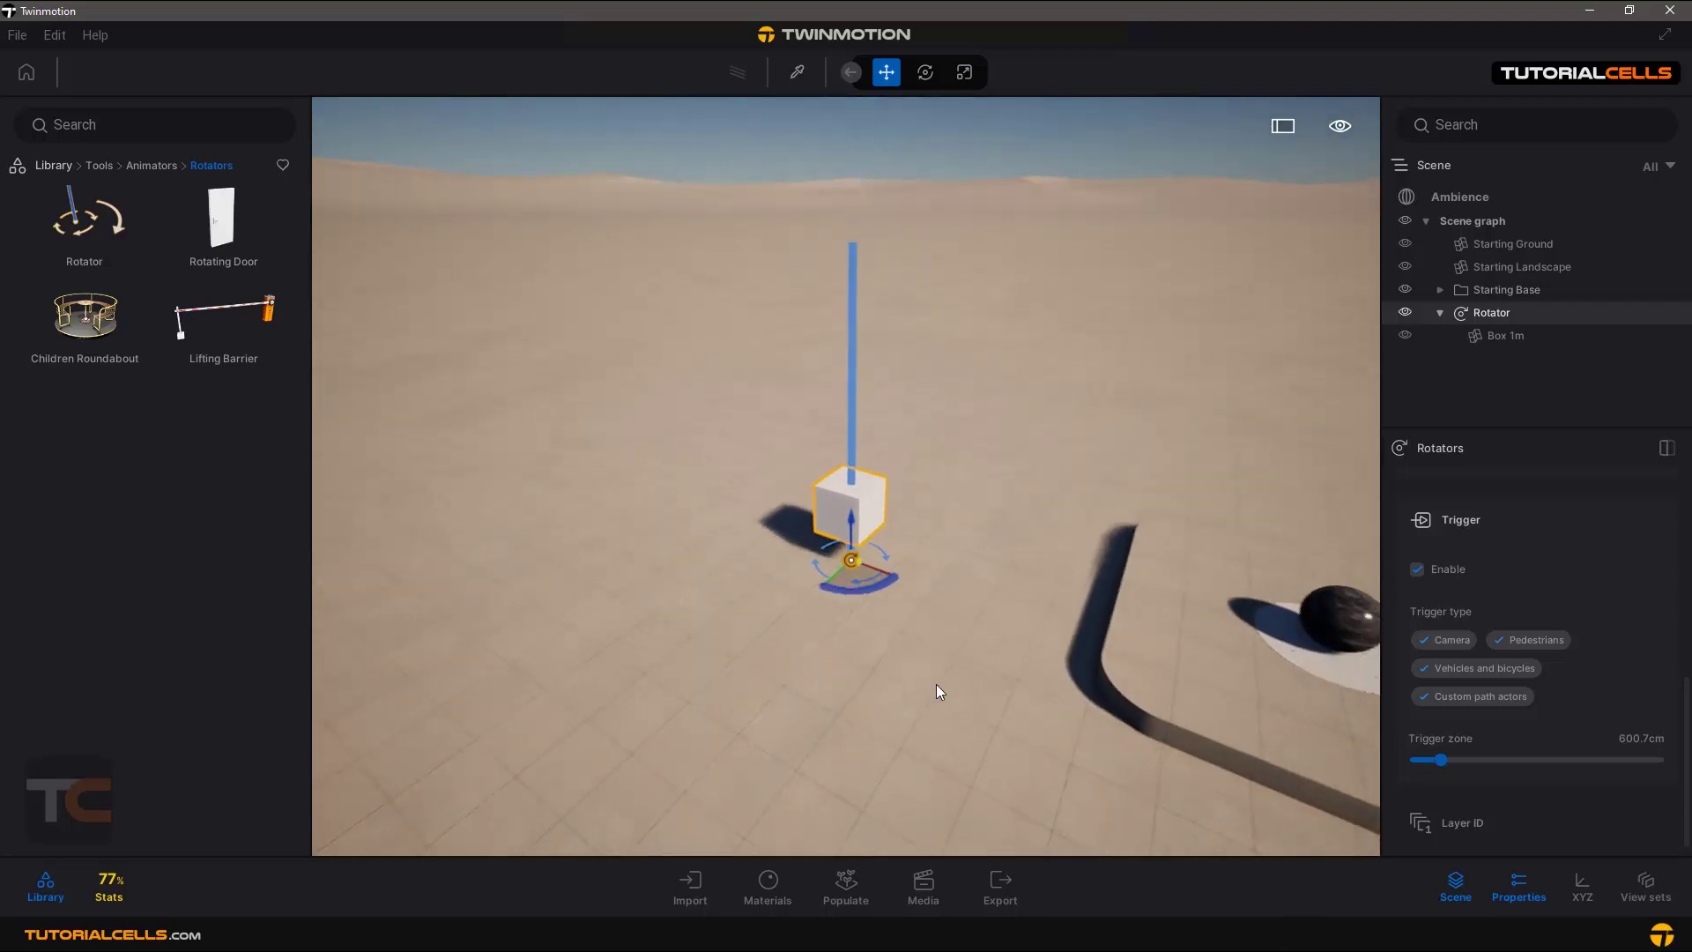
pyautogui.click(1416, 570)
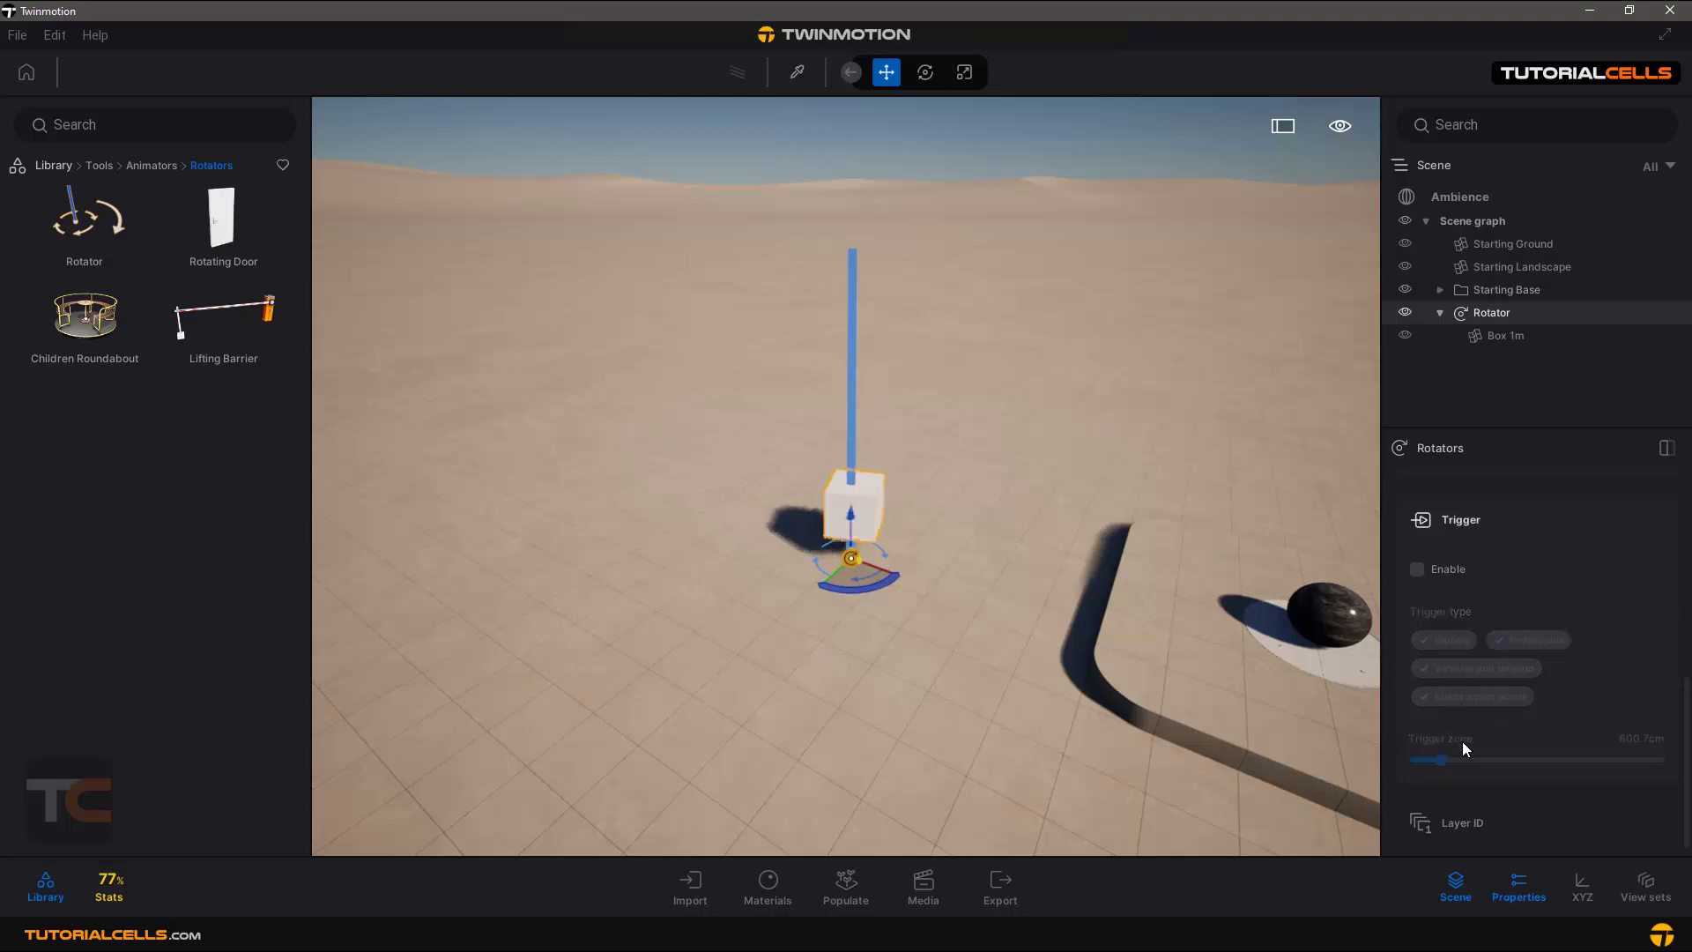
pyautogui.scroll(-1, 1464, 744)
pyautogui.scroll(5, 1473, 759)
pyautogui.scroll(3, 1473, 753)
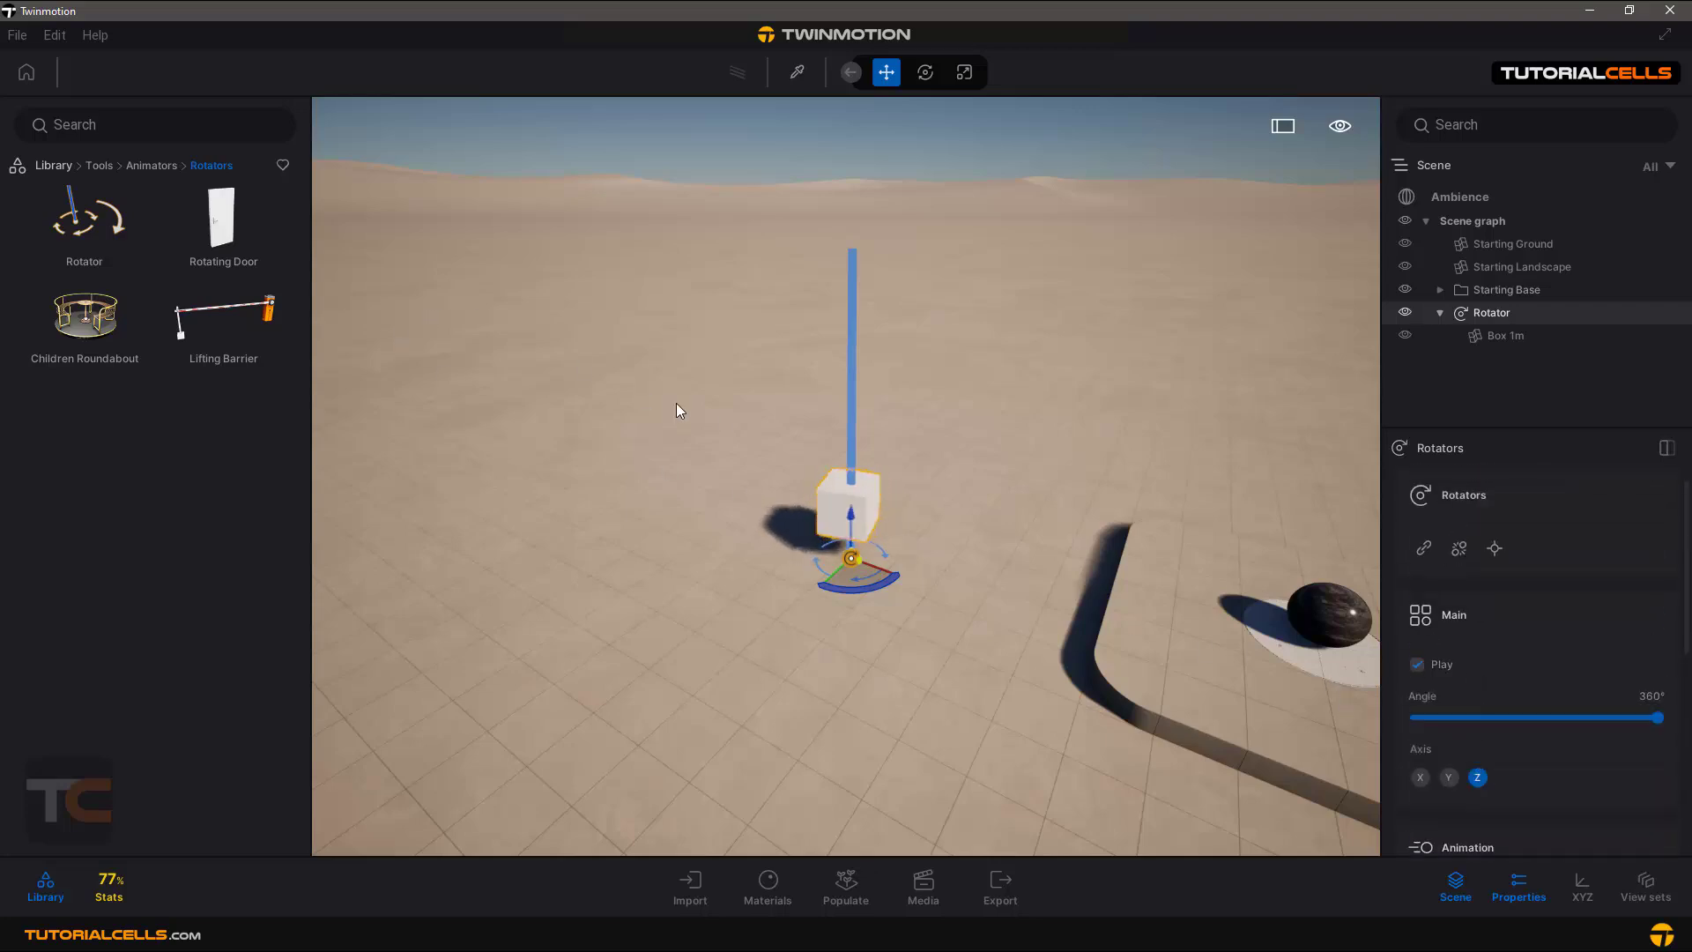
# Place a Sliding Door from the Translators library on the ground and inspect its motion up close.
pyautogui.click(158, 169)
pyautogui.click(221, 233)
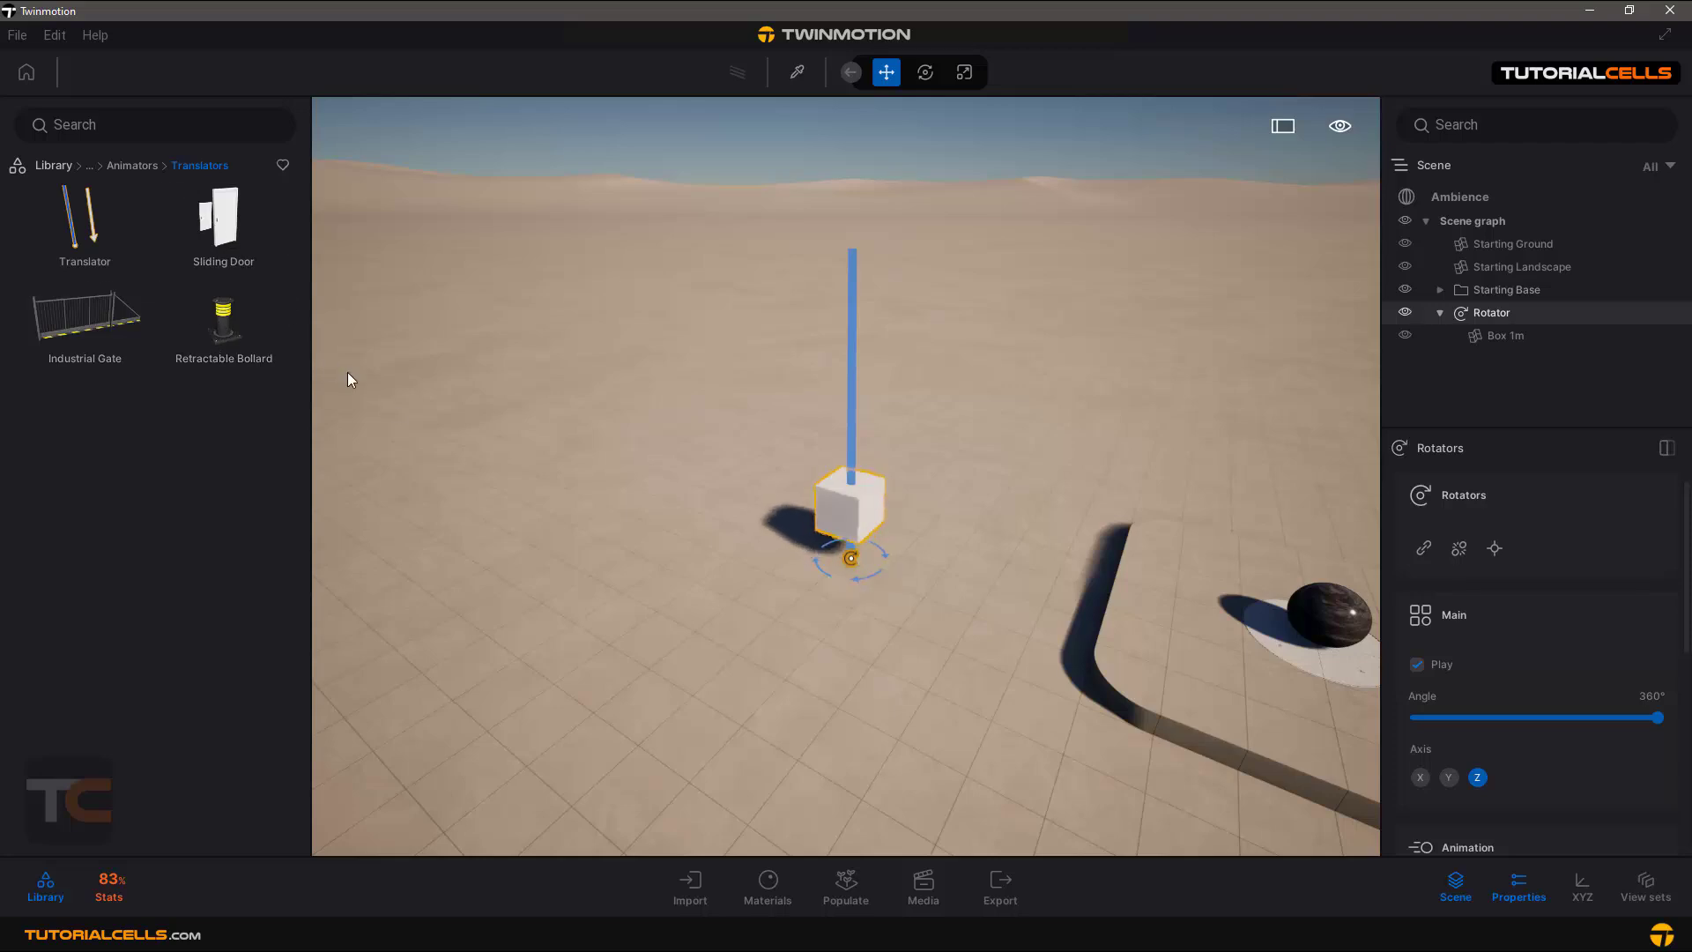
pyautogui.moveTo(618, 522); pyautogui.dragTo(629, 521)
pyautogui.press('f')
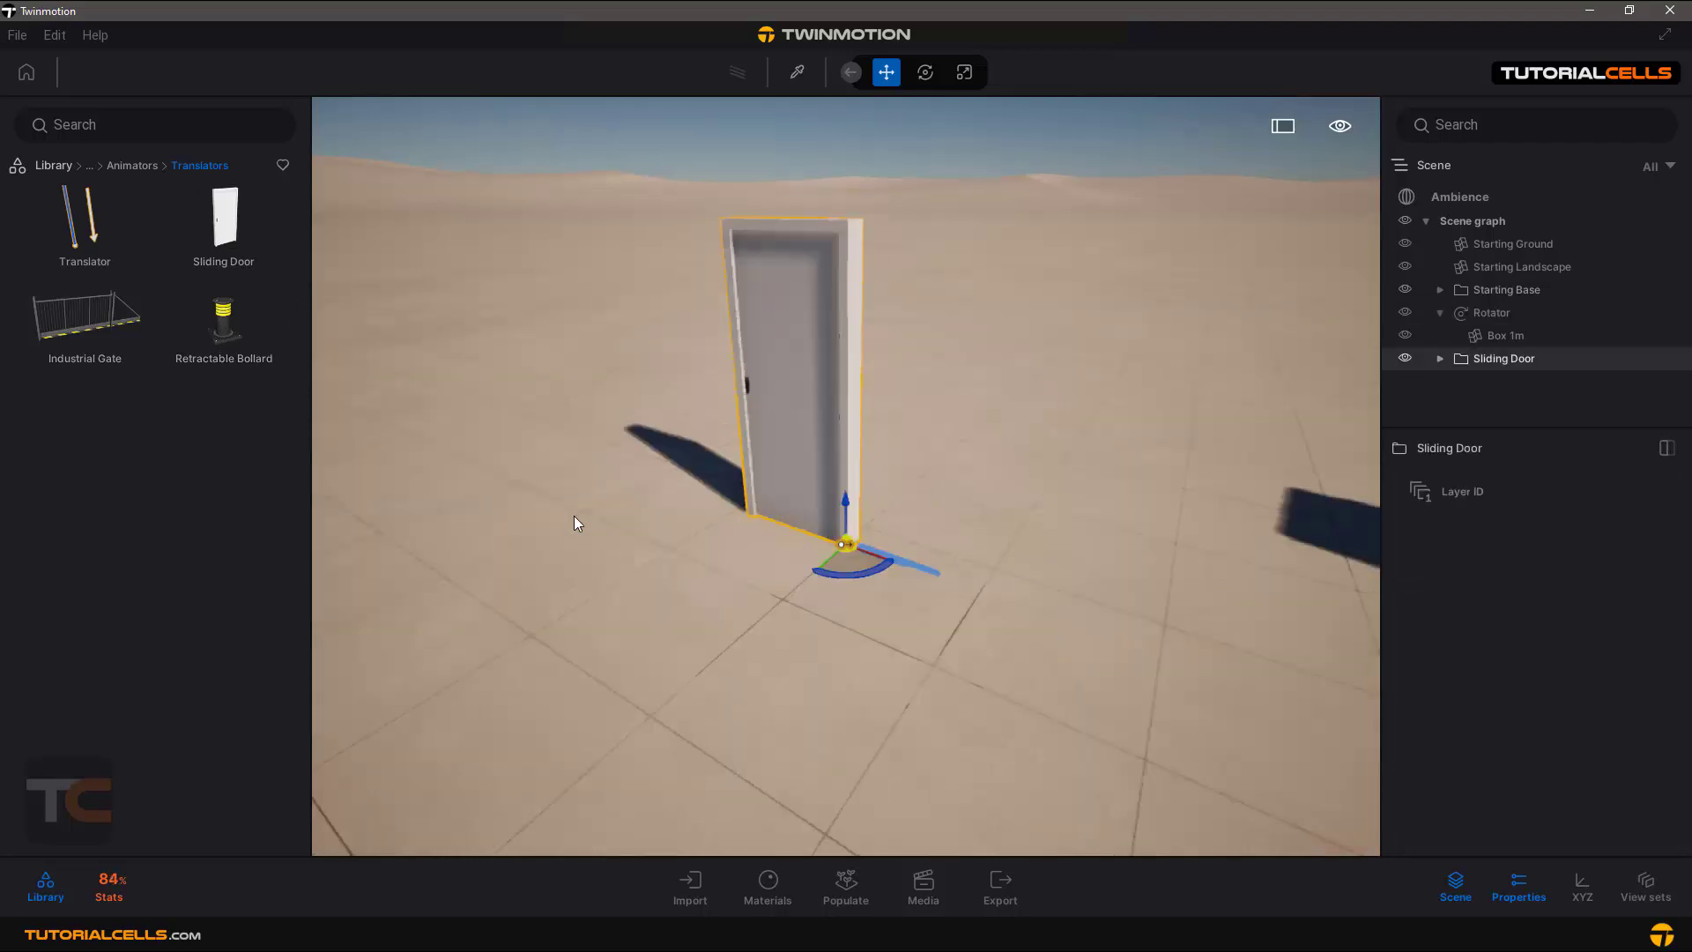
pyautogui.moveTo(689, 473); pyautogui.dragTo(712, 466, button='right')
pyautogui.keyDown('shift'); pyautogui.moveTo(586, 441); pyautogui.dragTo(726, 449, button='middle'); pyautogui.keyUp('shift')
pyautogui.scroll(4, 726, 451)
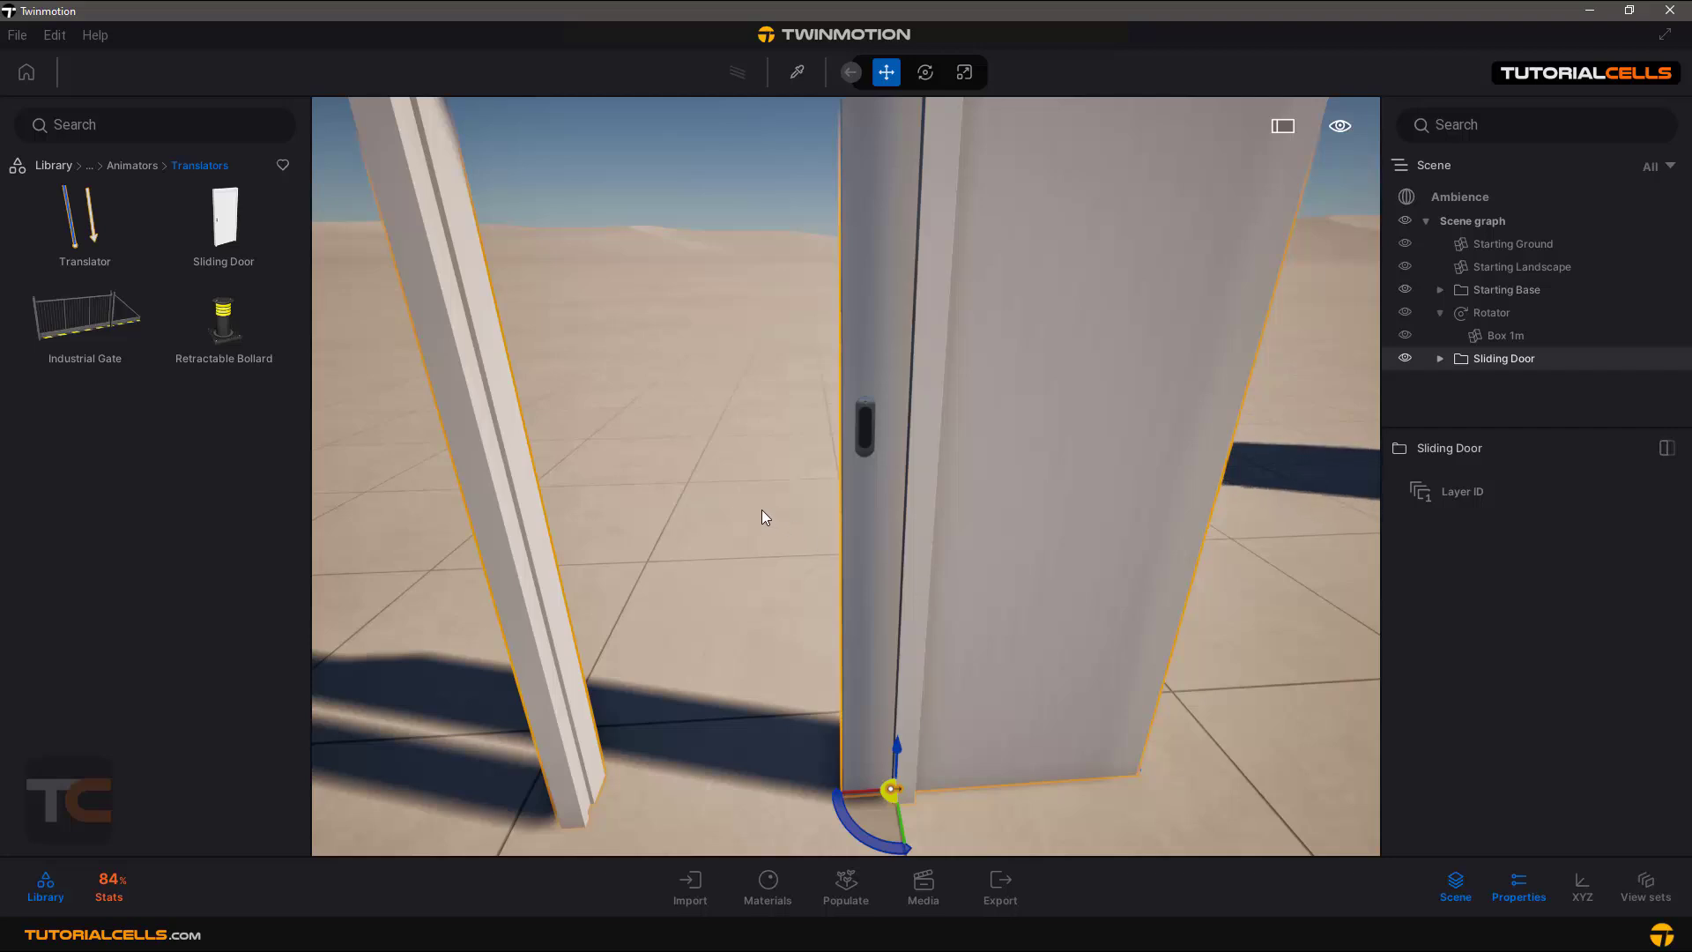
pyautogui.scroll(-5, 763, 510)
# Place a Retractable Bollard on the ground near the sliding door and view it from close by.
pyautogui.moveTo(226, 327); pyautogui.dragTo(581, 652)
pyautogui.moveTo(582, 652); pyautogui.dragTo(339, 663, button='right')
pyautogui.press('w')
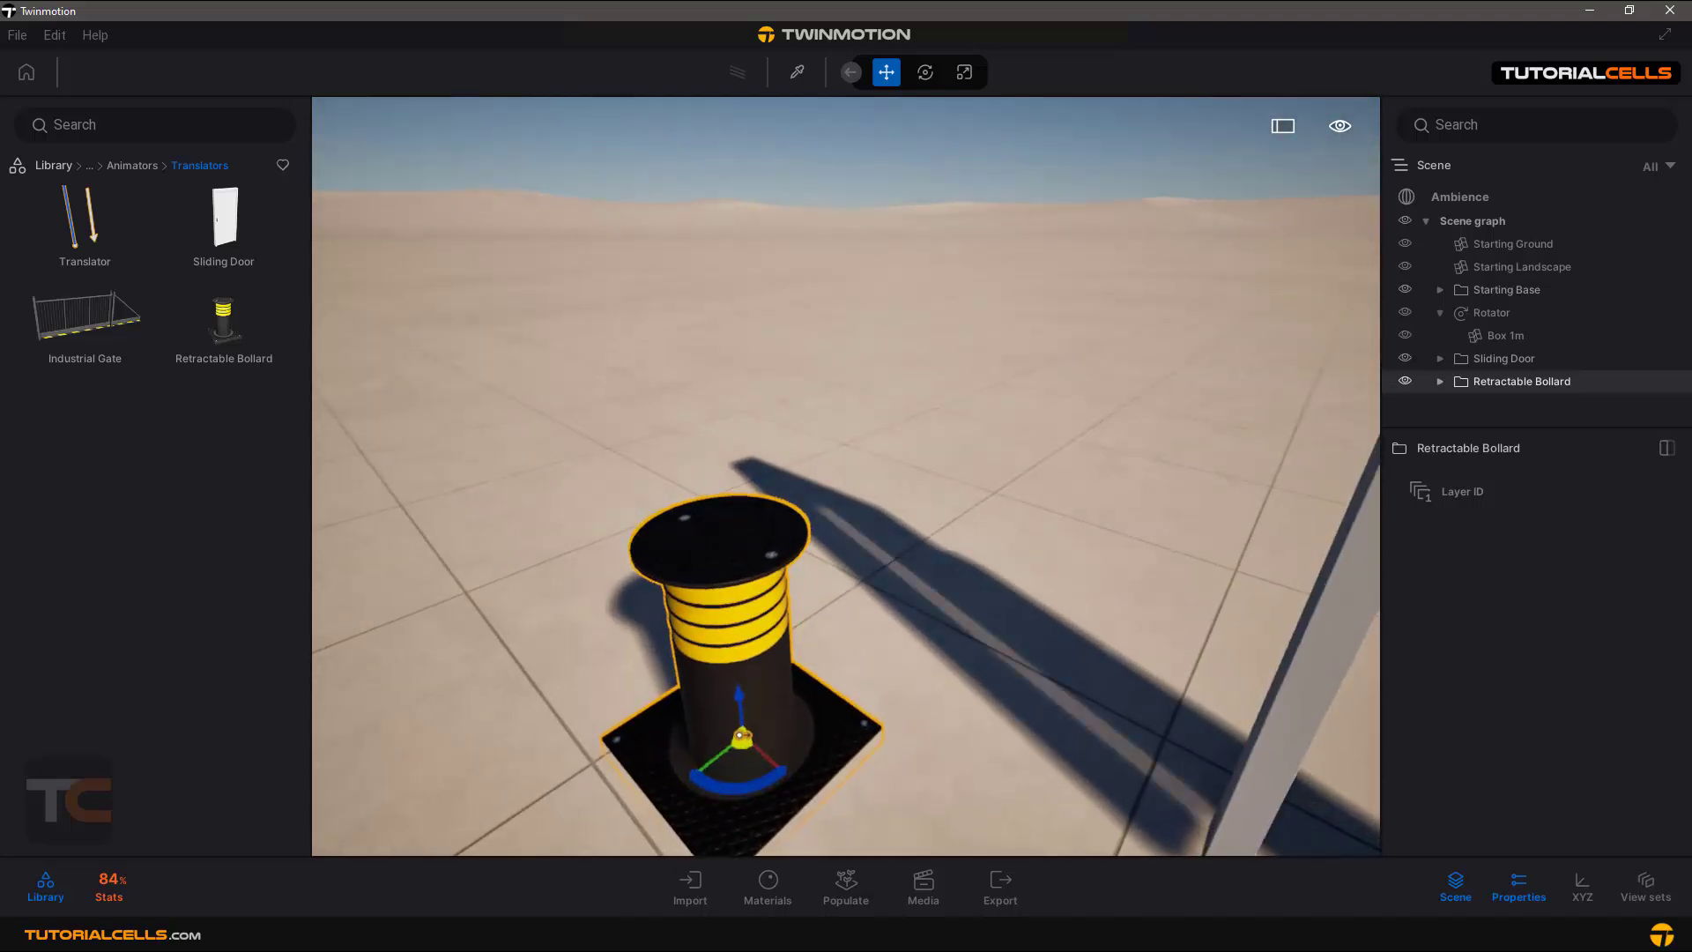
# Place an Industrial Gate near the bollard and view the whole gate with the other preset translators.
pyautogui.moveTo(681, 611); pyautogui.dragTo(507, 599, button='right')
pyautogui.moveTo(107, 335); pyautogui.dragTo(529, 520)
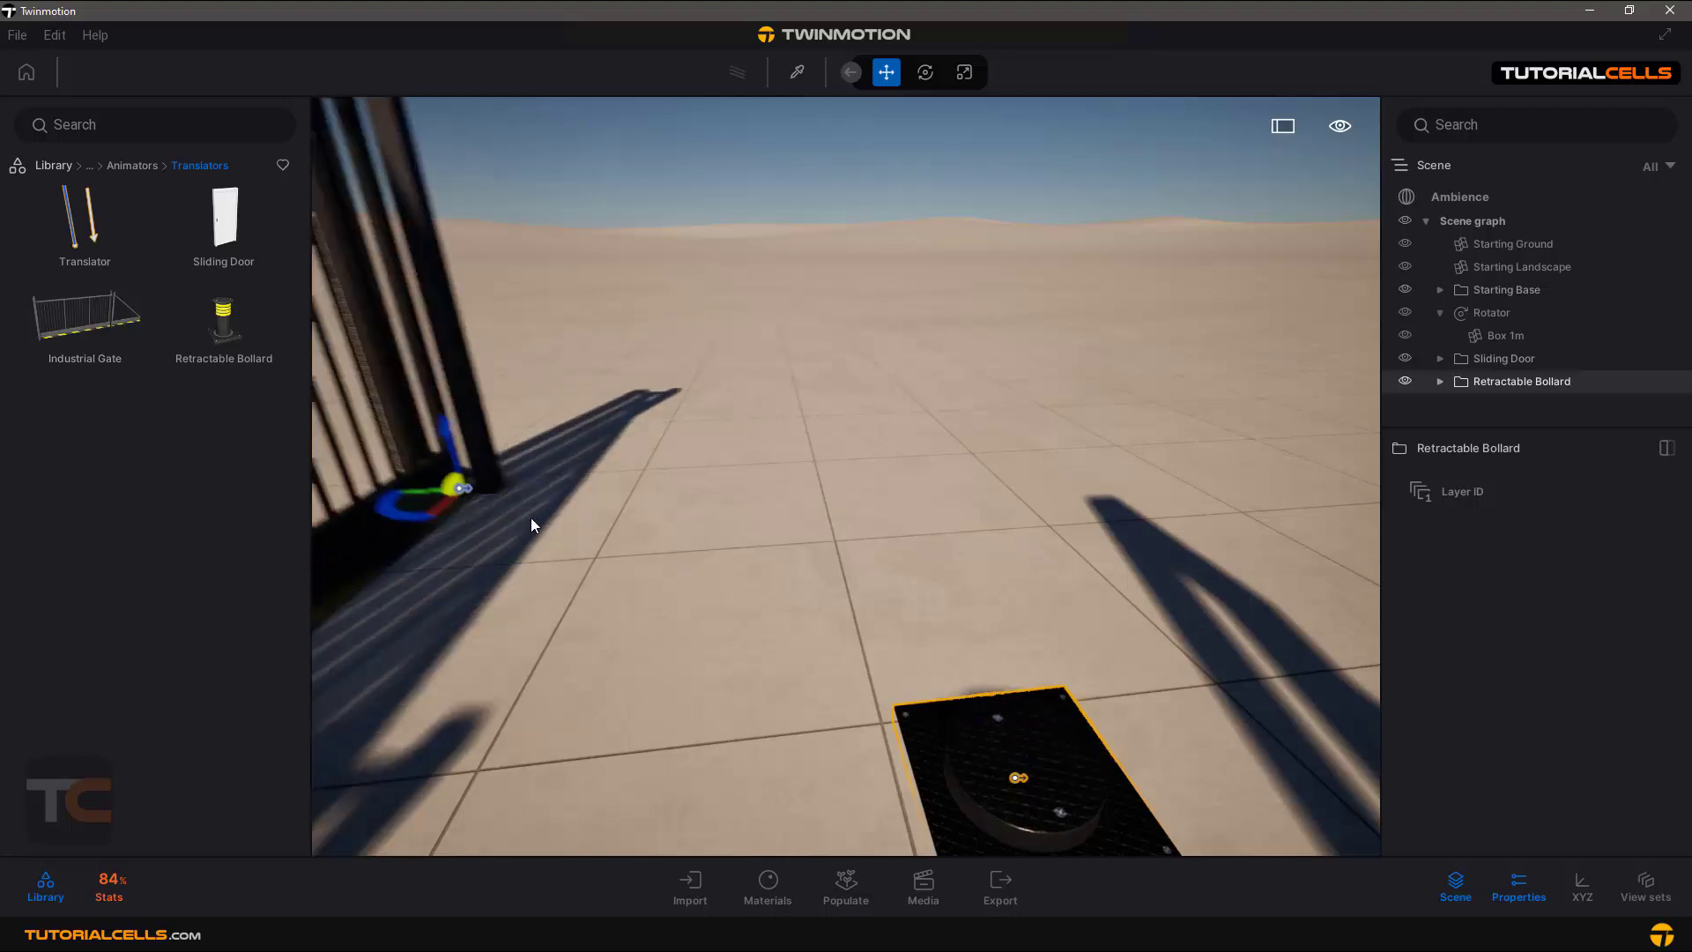
pyautogui.click(569, 522)
pyautogui.scroll(-5, 546, 537)
pyautogui.keyDown('shift'); pyautogui.moveTo(588, 600); pyautogui.dragTo(836, 607, button='middle'); pyautogui.keyUp('shift')
pyautogui.scroll(5, 836, 607)
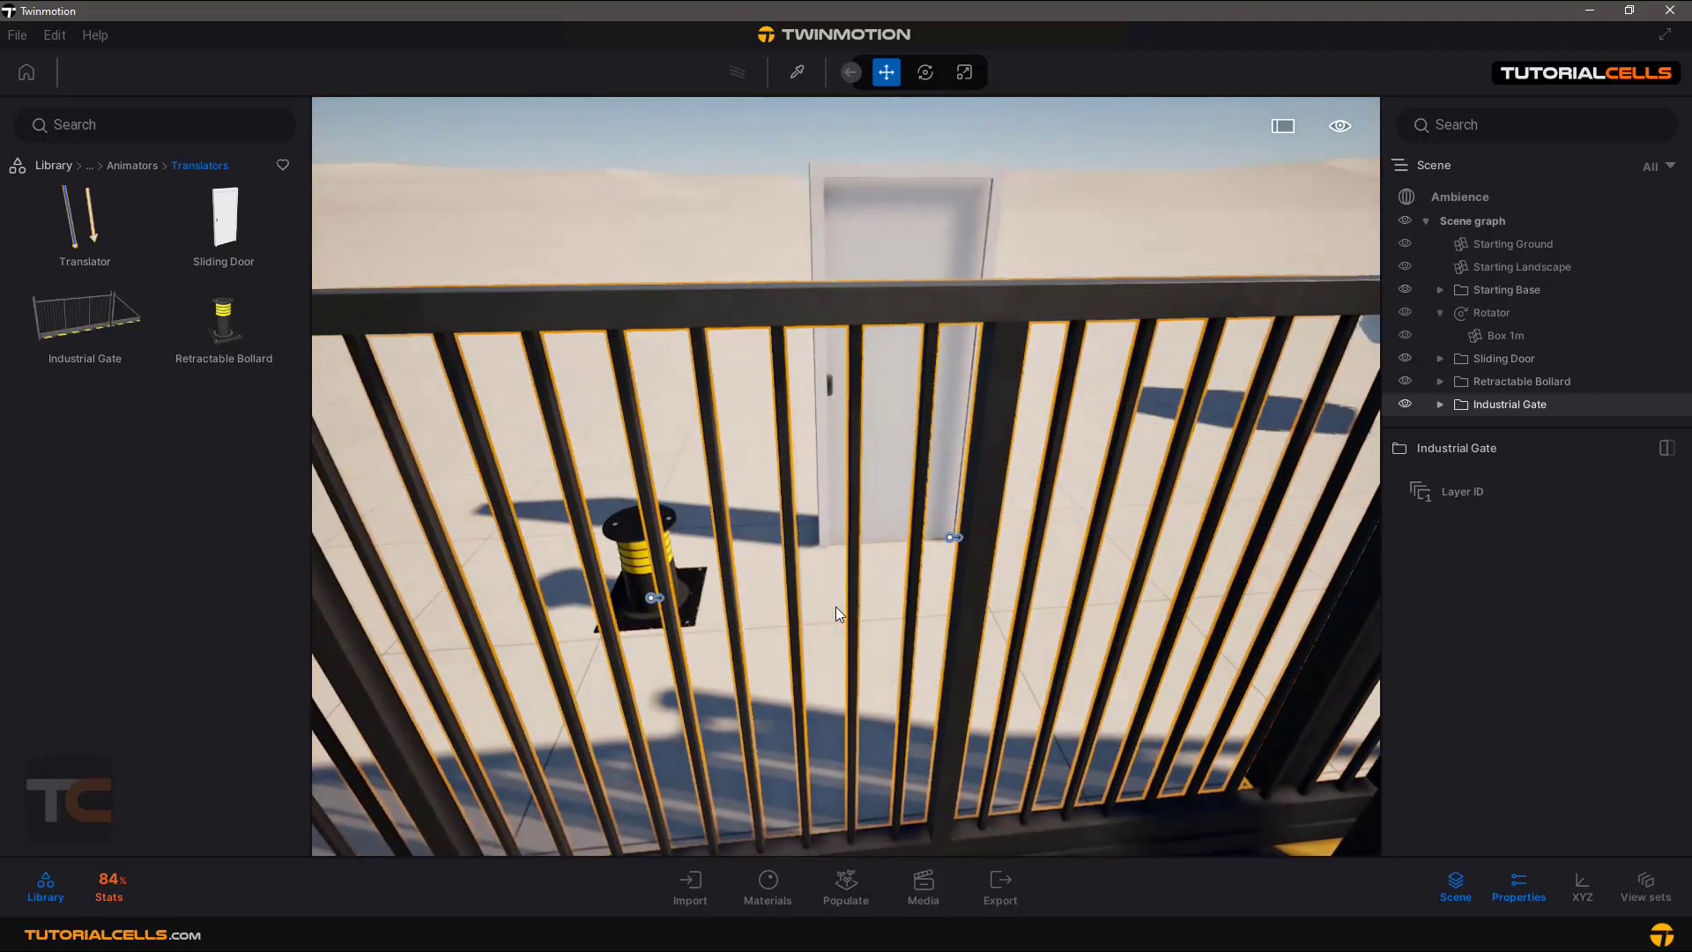
pyautogui.scroll(-5, 835, 606)
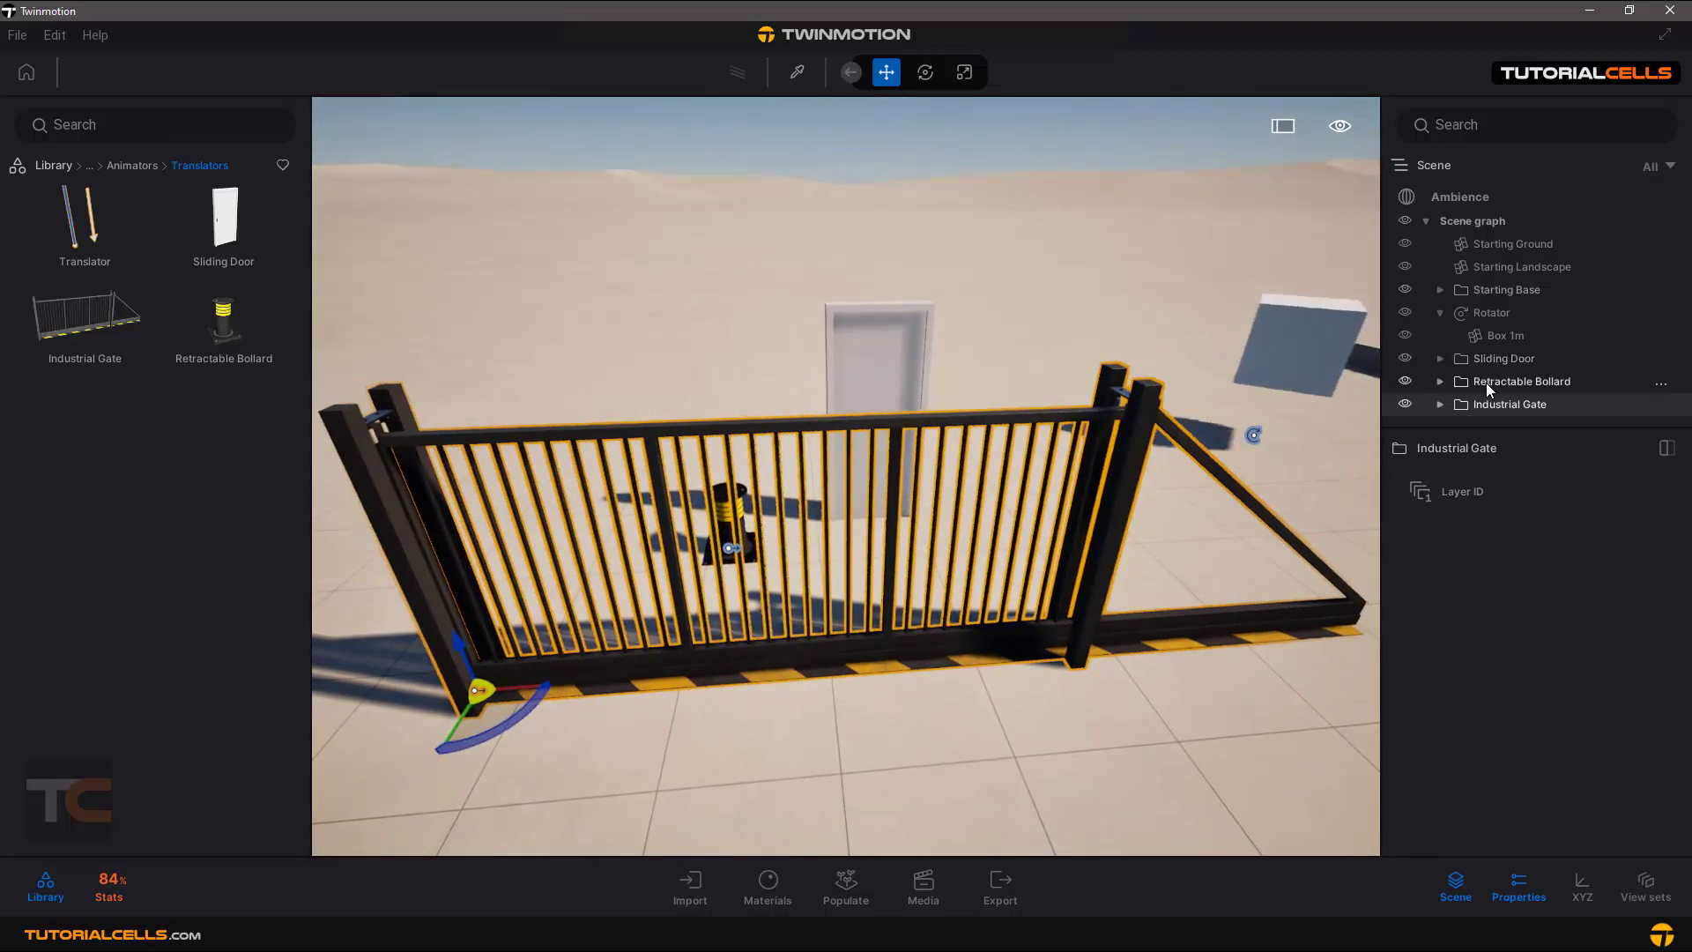
# Delete the Sliding Door, Retractable Bollard and Industrial Gate from the scene.
pyautogui.keyDown('shift'); pyautogui.click(1482, 361); pyautogui.keyUp('shift')
pyautogui.press('Delete')
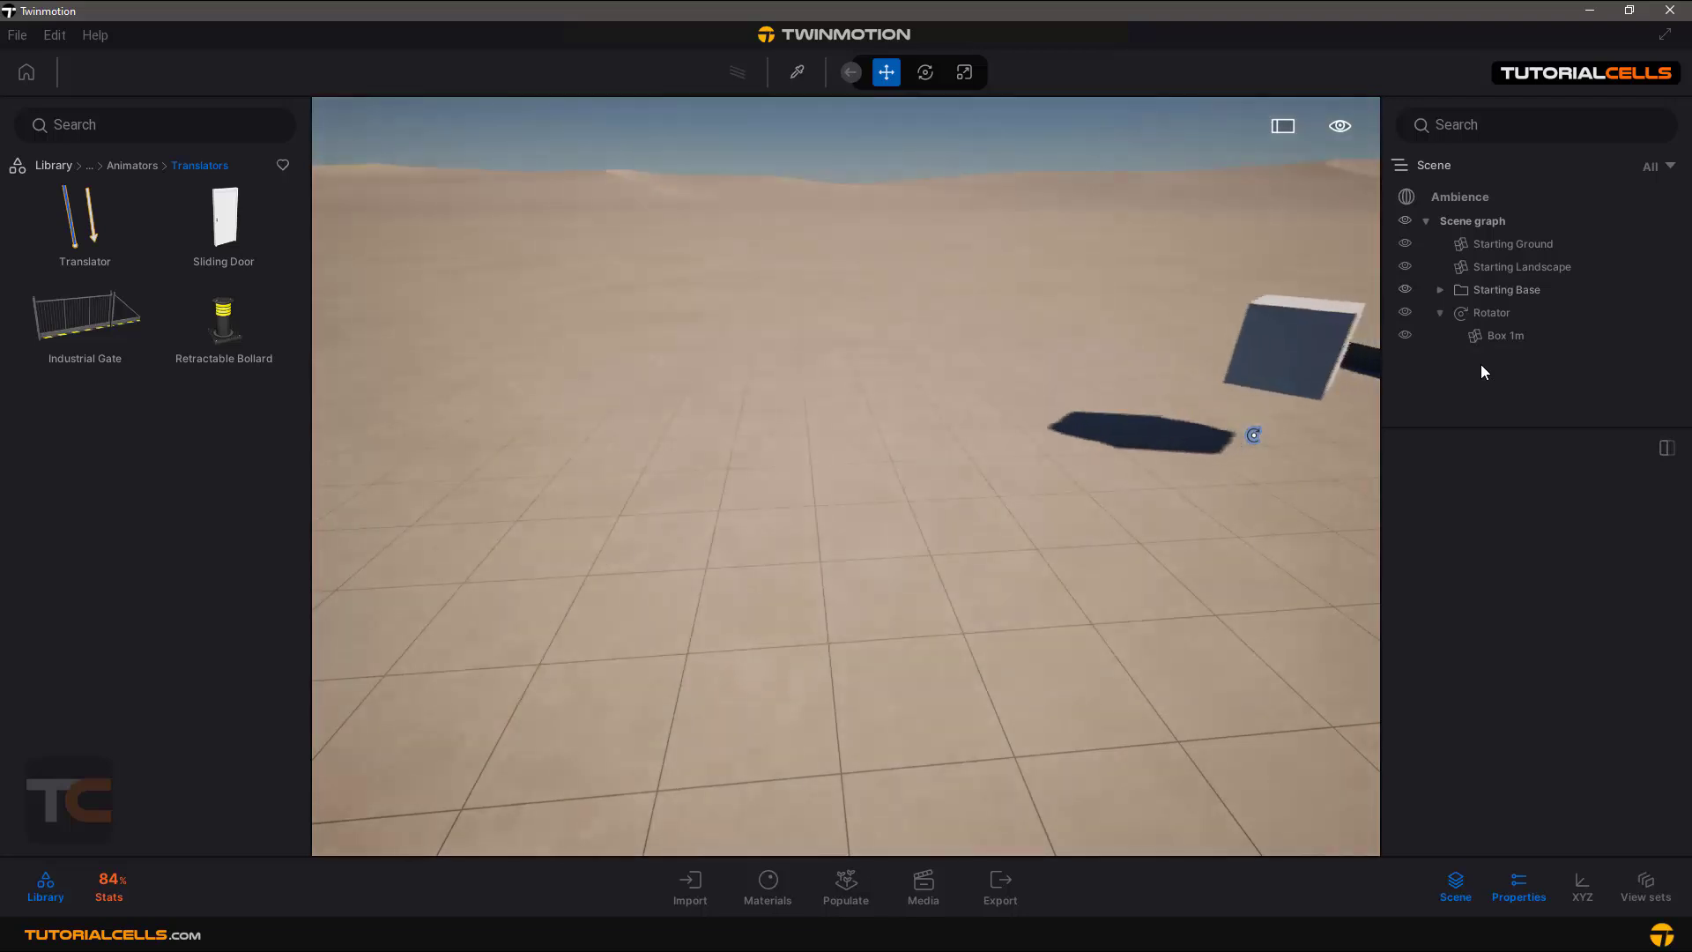
pyautogui.moveTo(1191, 390); pyautogui.dragTo(1452, 412, button='right')
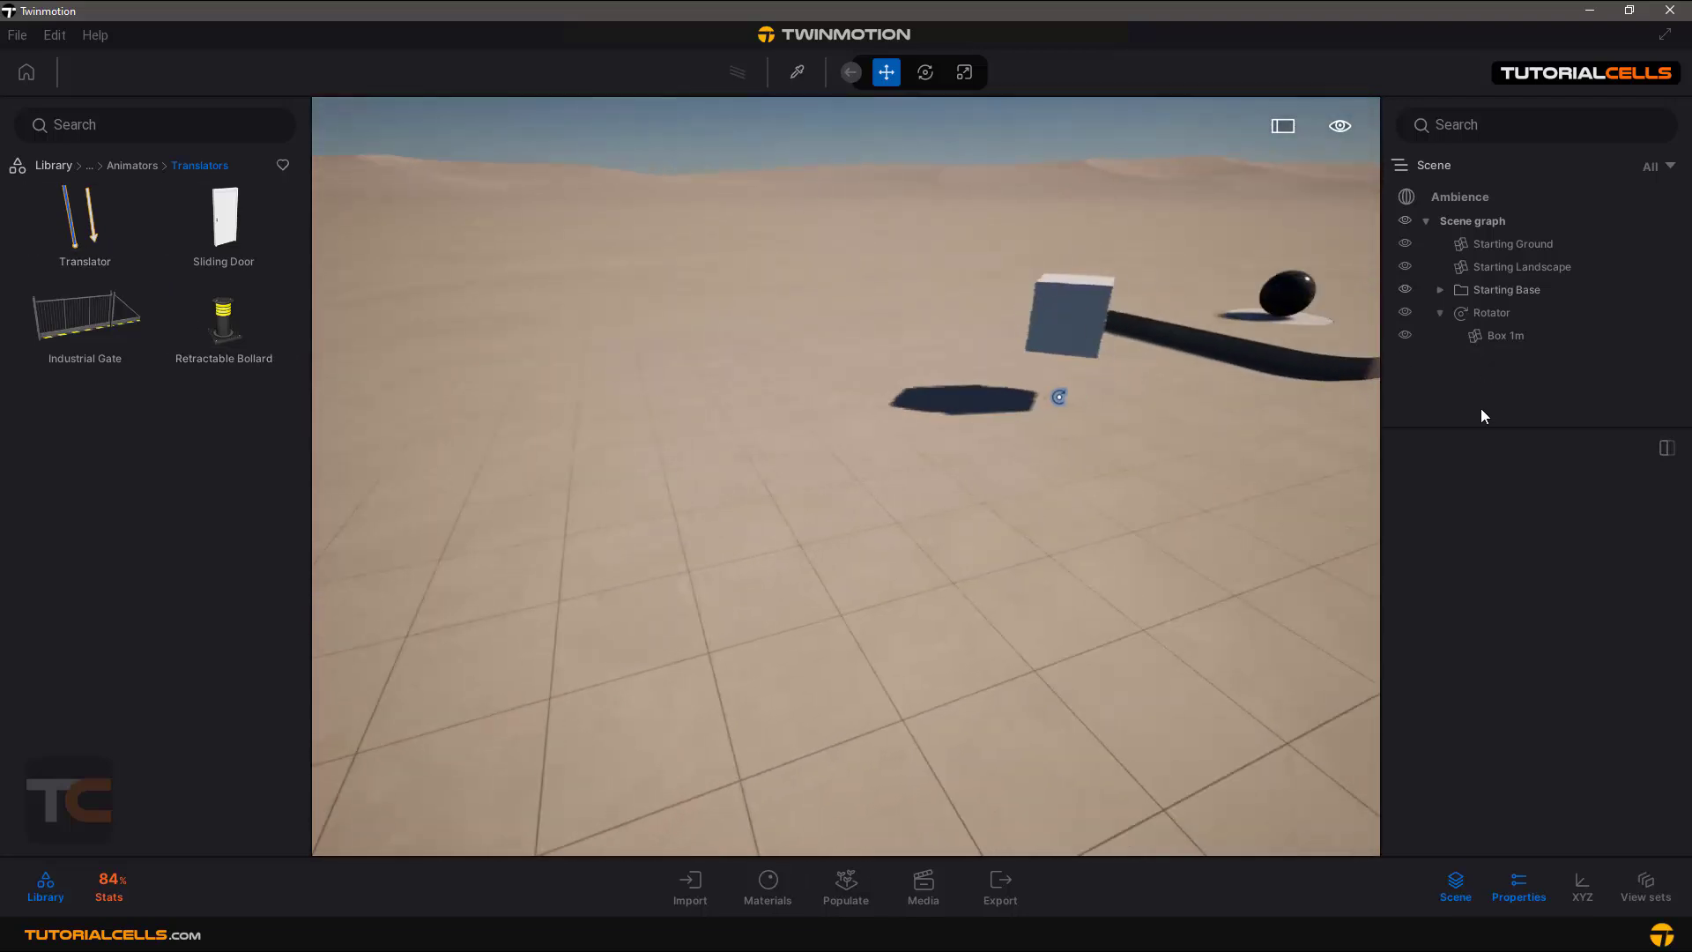
# Move Box 1m out of the Rotator in the scene graph and delete the Rotator.
pyautogui.moveTo(1503, 344); pyautogui.dragTo(1490, 377)
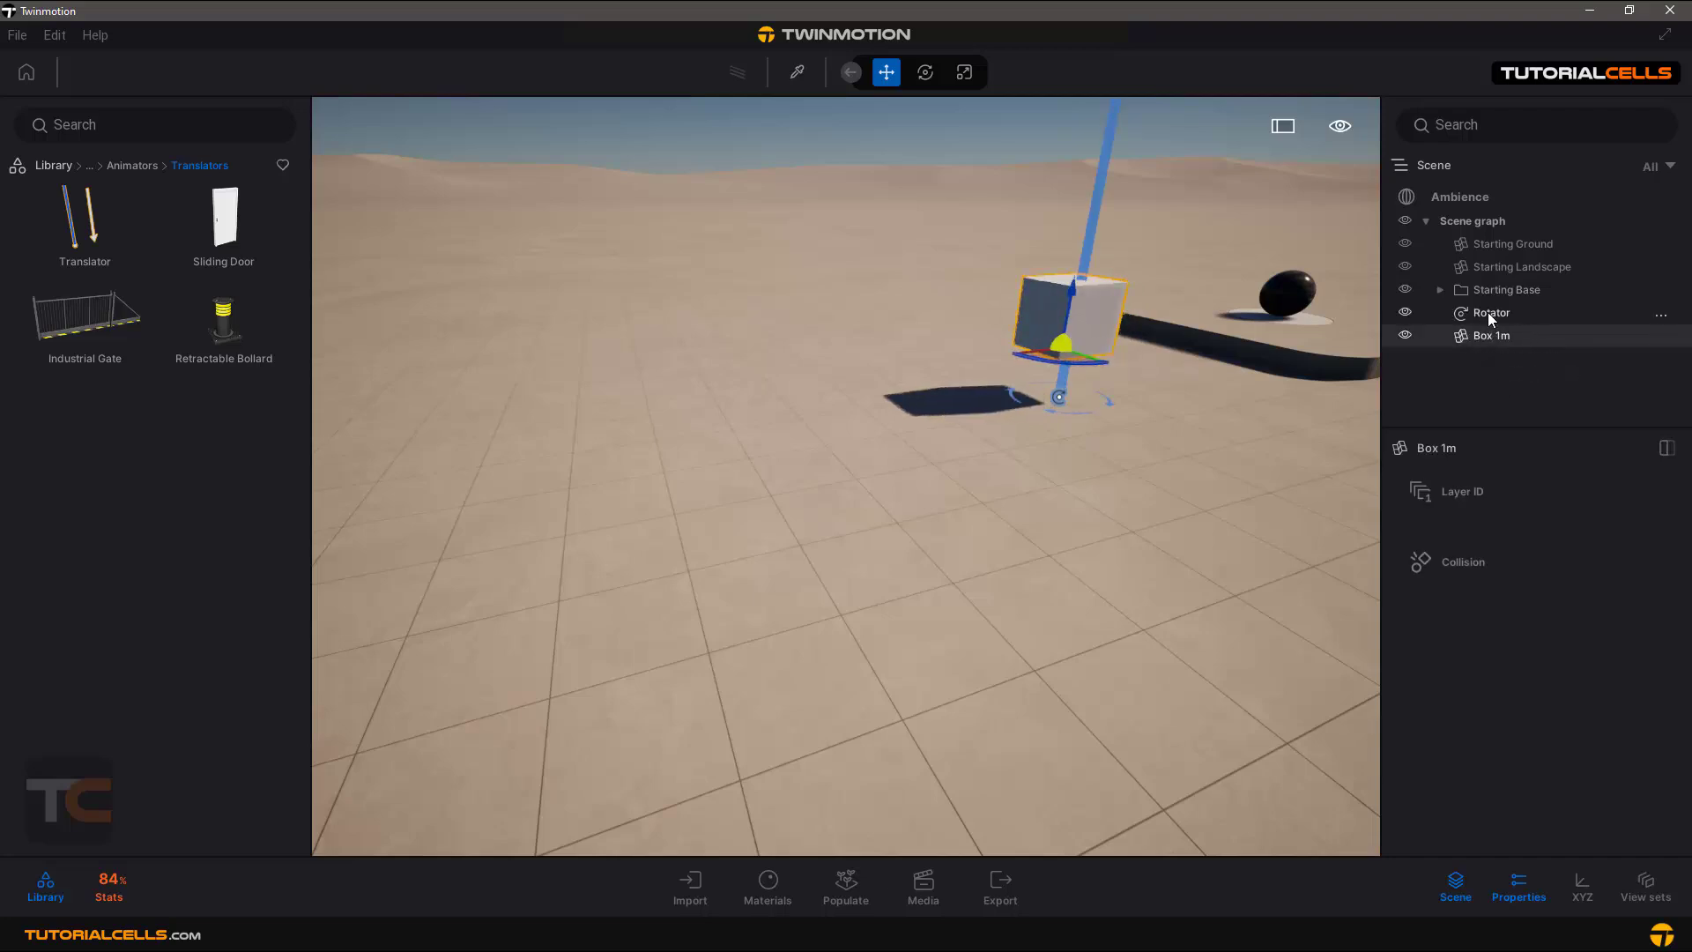
pyautogui.click(1488, 312)
pyautogui.press('Delete')
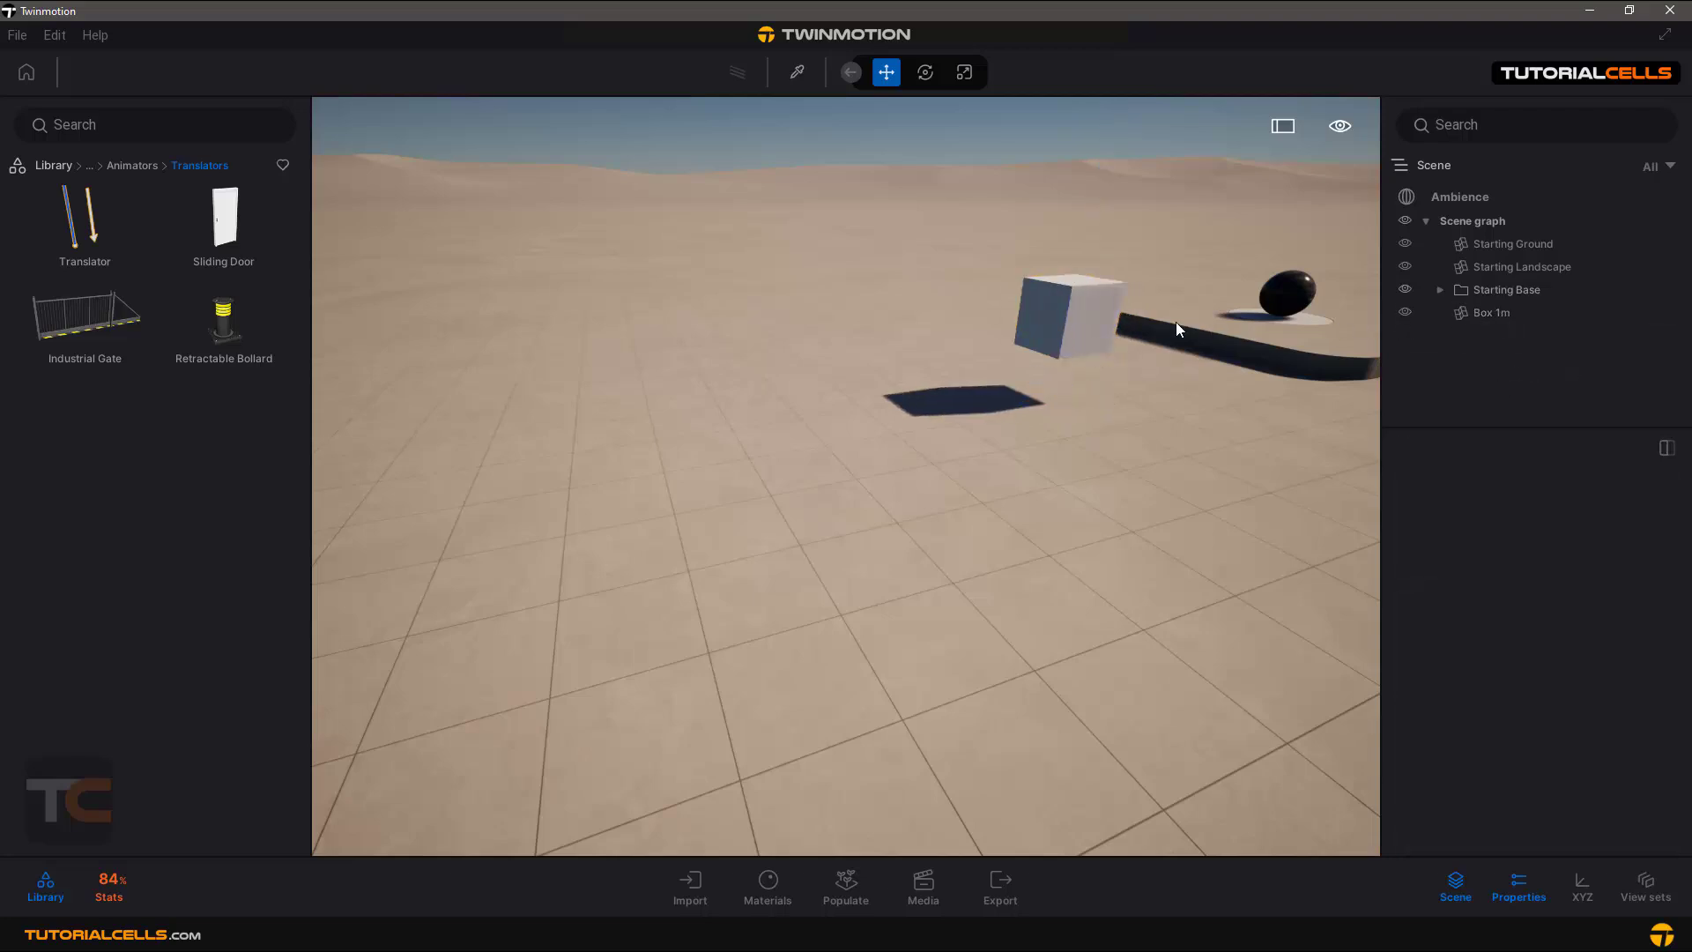
# Lower Box 1m onto the ground and place a Translator beside it.
pyautogui.click(1068, 304)
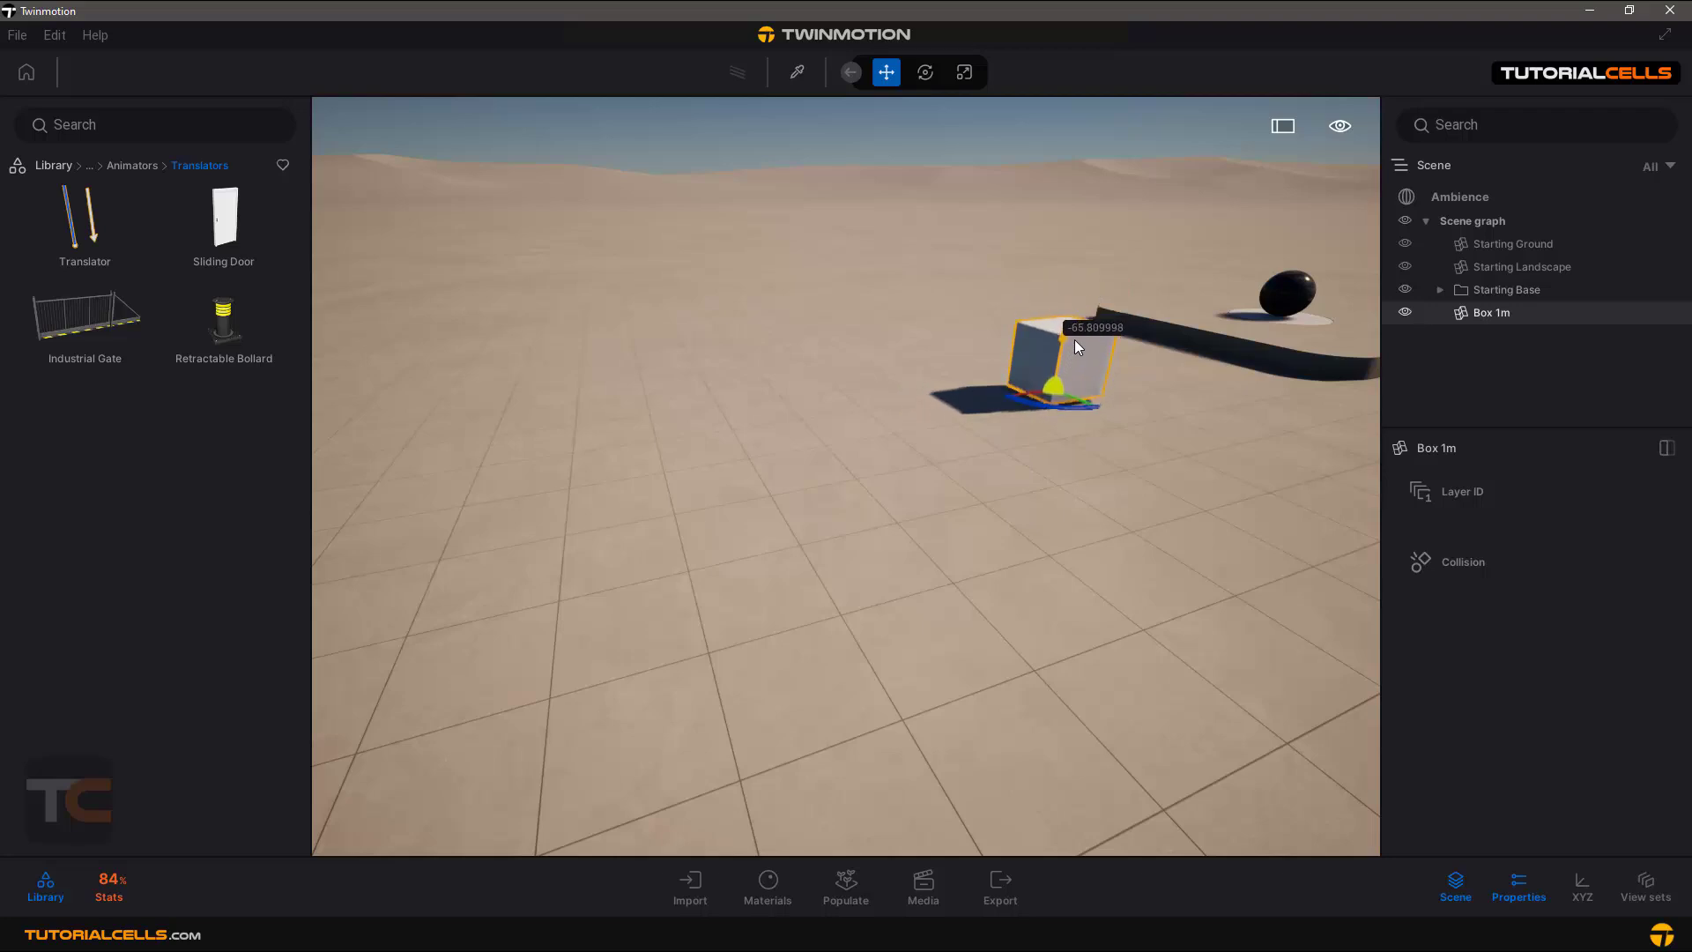
pyautogui.moveTo(1075, 340); pyautogui.dragTo(1077, 346)
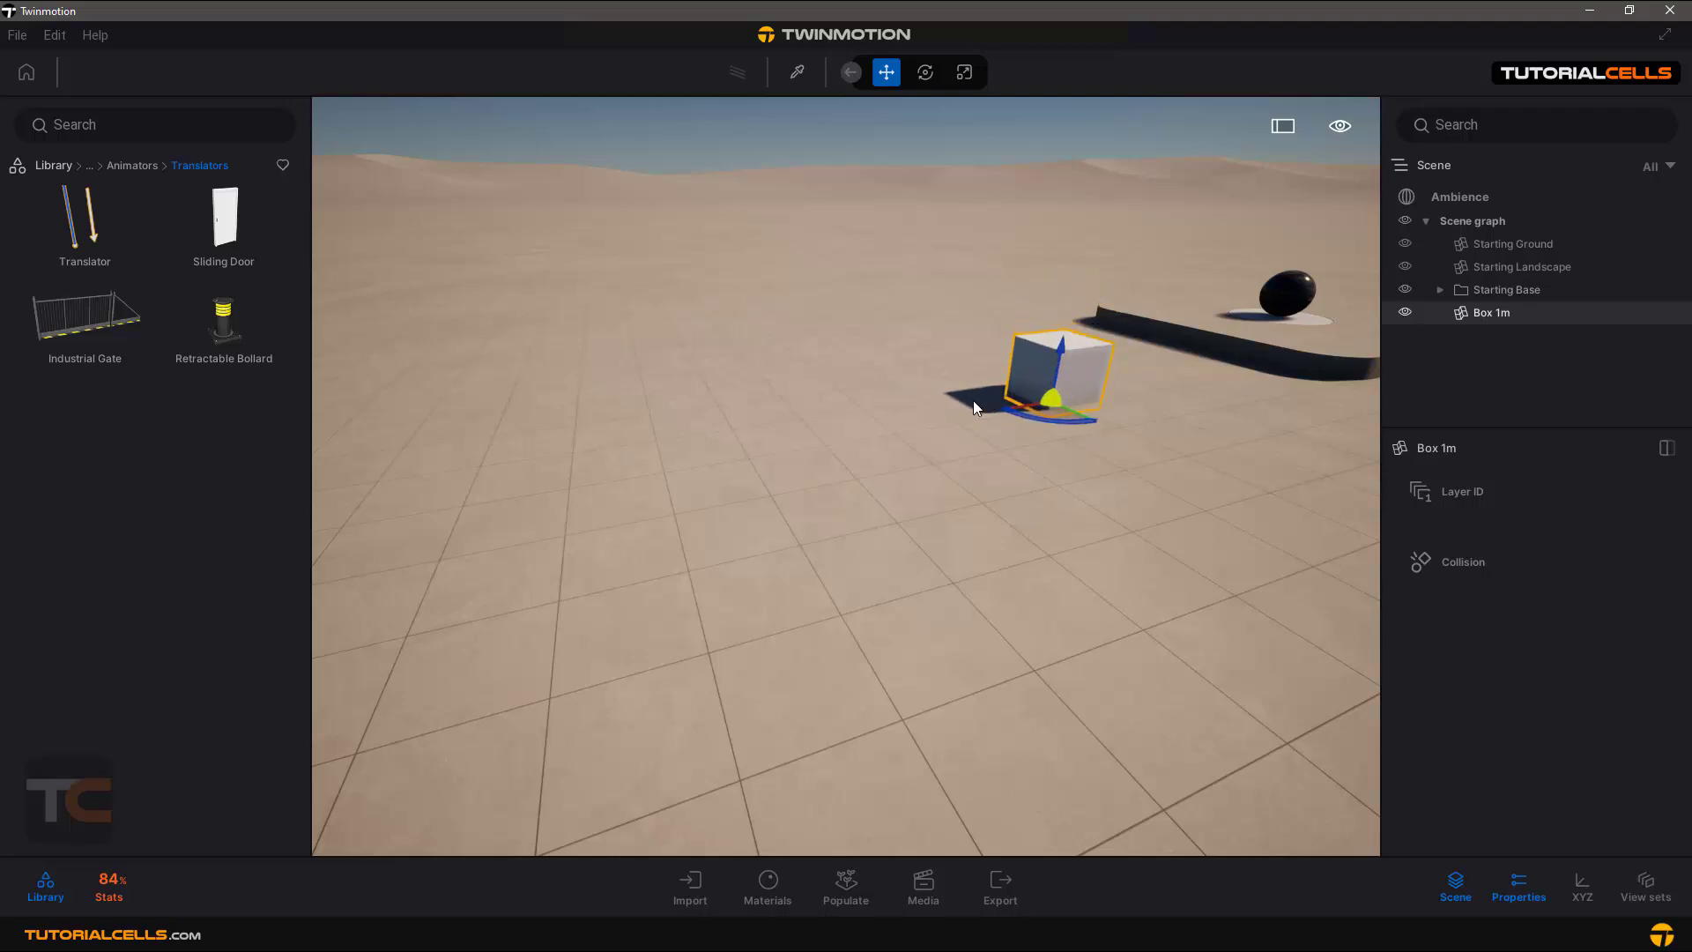
pyautogui.moveTo(1001, 451); pyautogui.dragTo(907, 432, button='right')
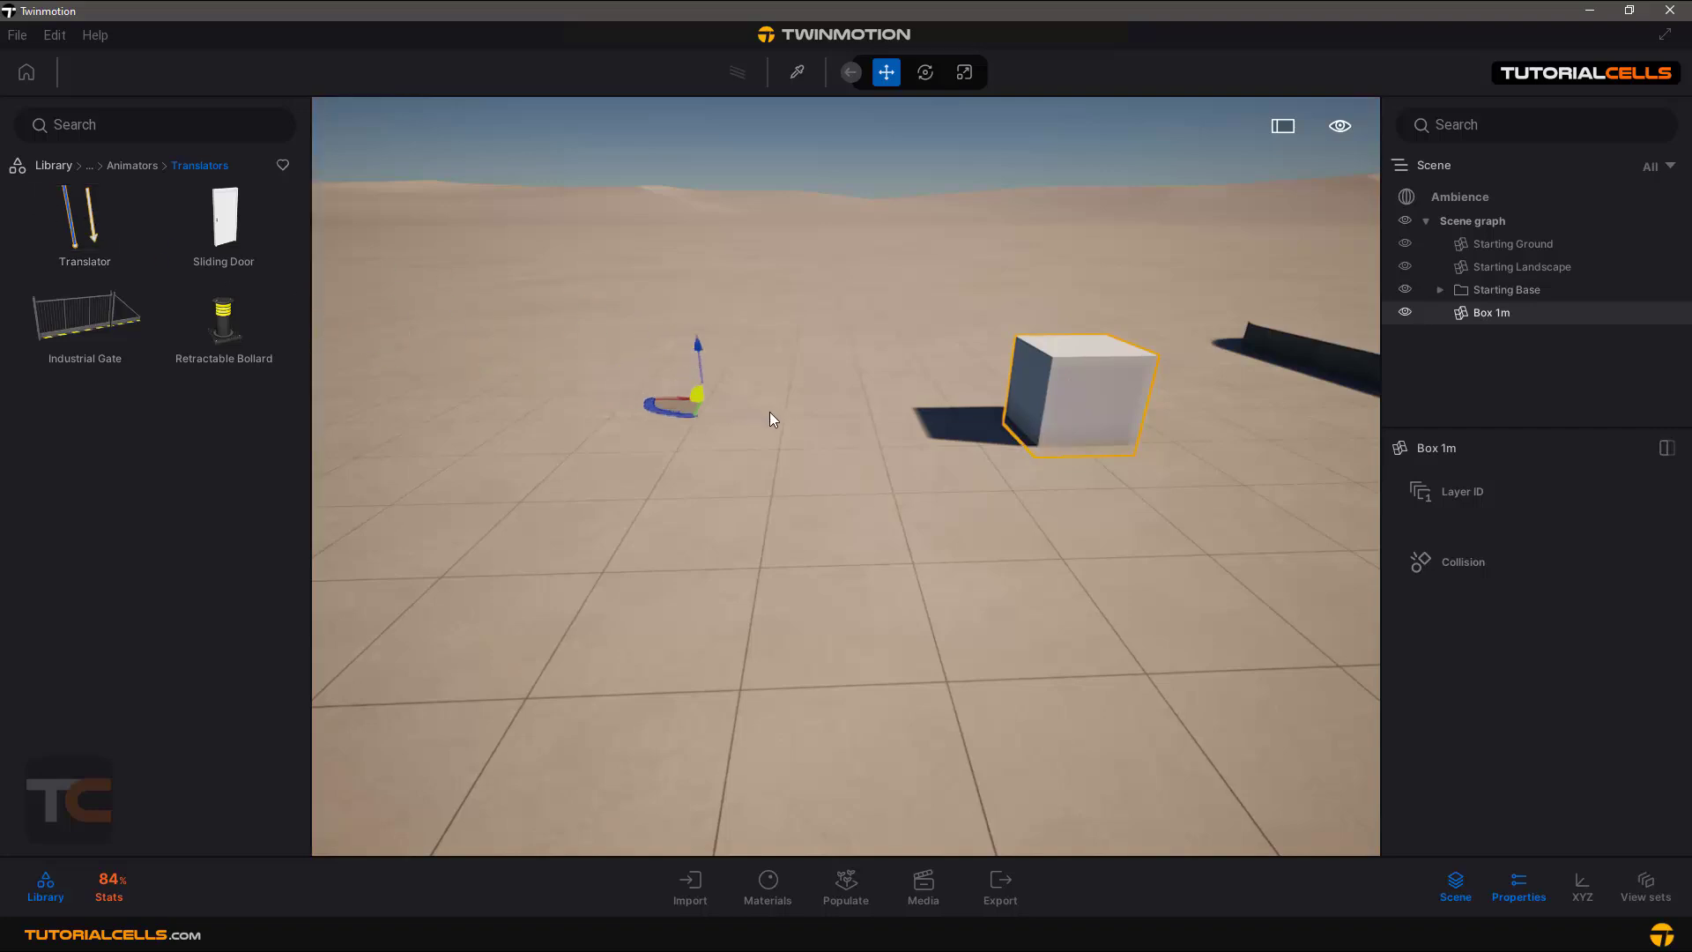
pyautogui.moveTo(893, 427); pyautogui.dragTo(902, 432)
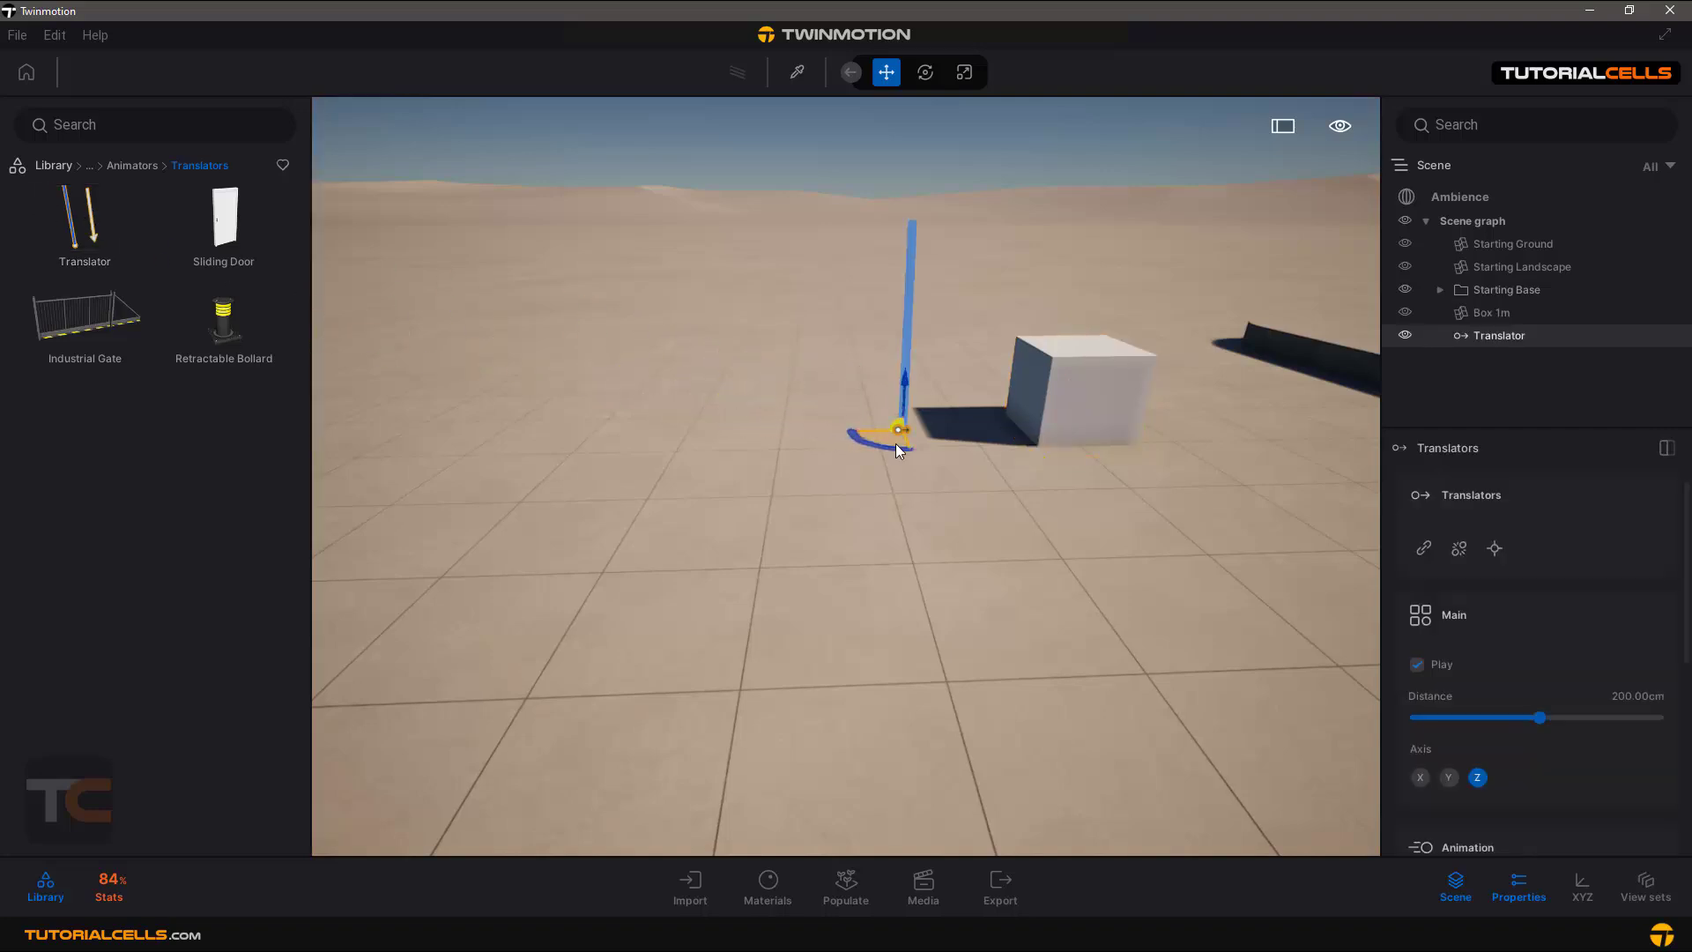
pyautogui.keyDown('shift'); pyautogui.moveTo(902, 390); pyautogui.dragTo(885, 473, button='middle'); pyautogui.keyUp('shift')
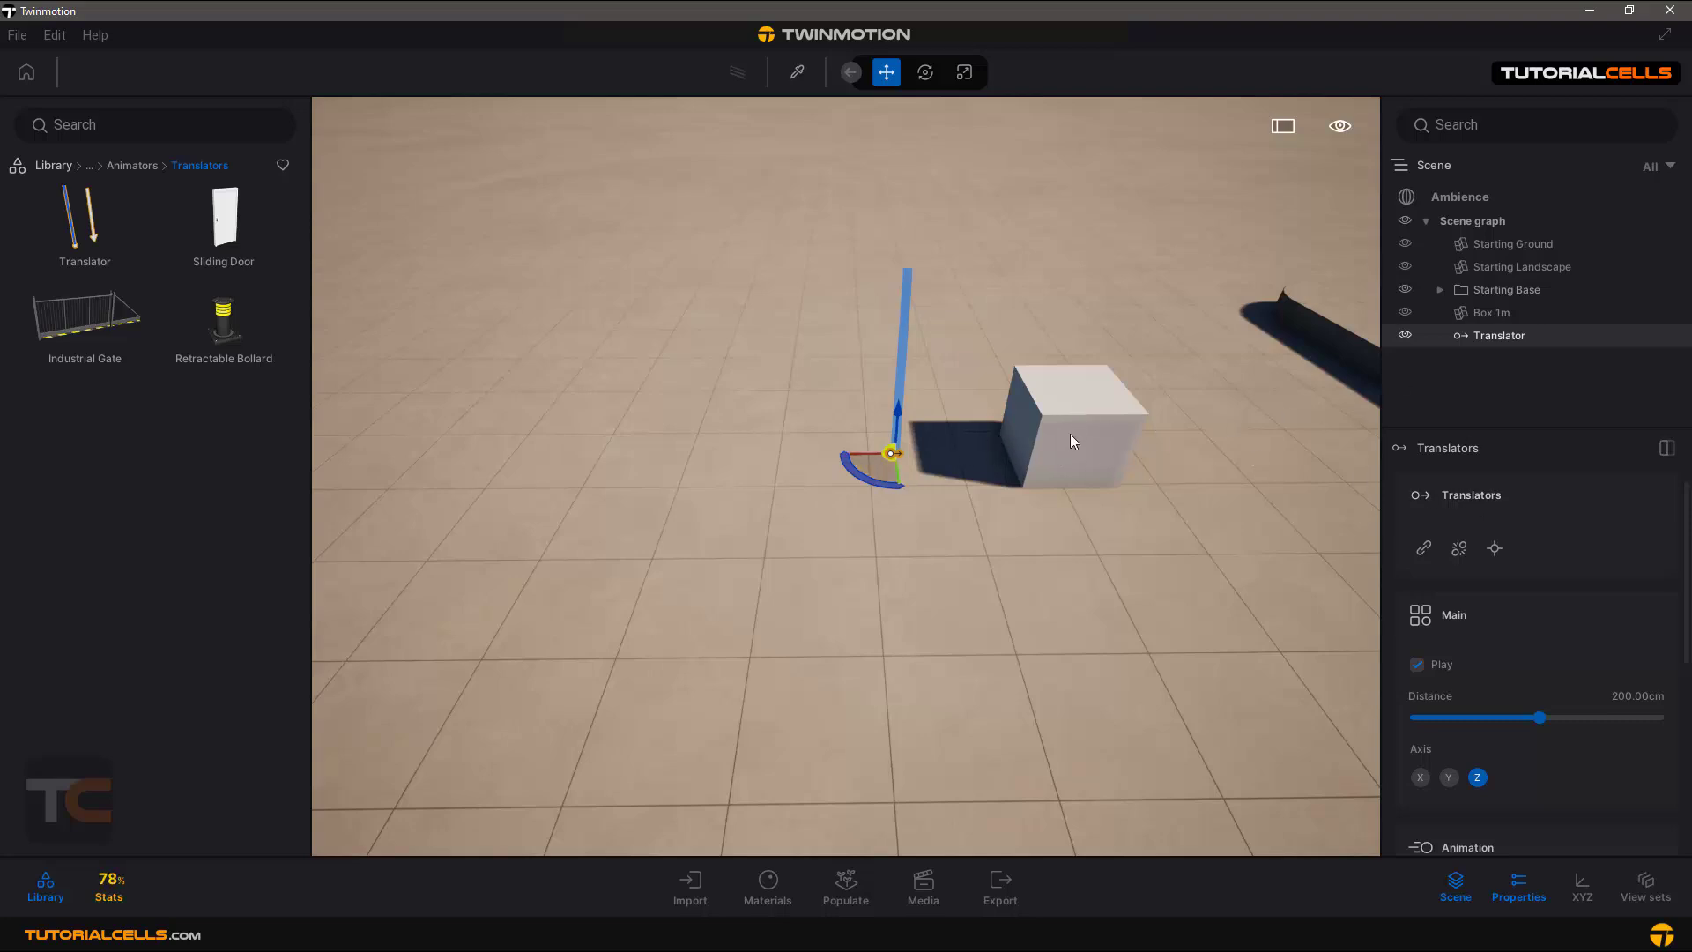
# Link the box to the Translator with the link picker and set the axis to X after trying Y.
pyautogui.click(1425, 549)
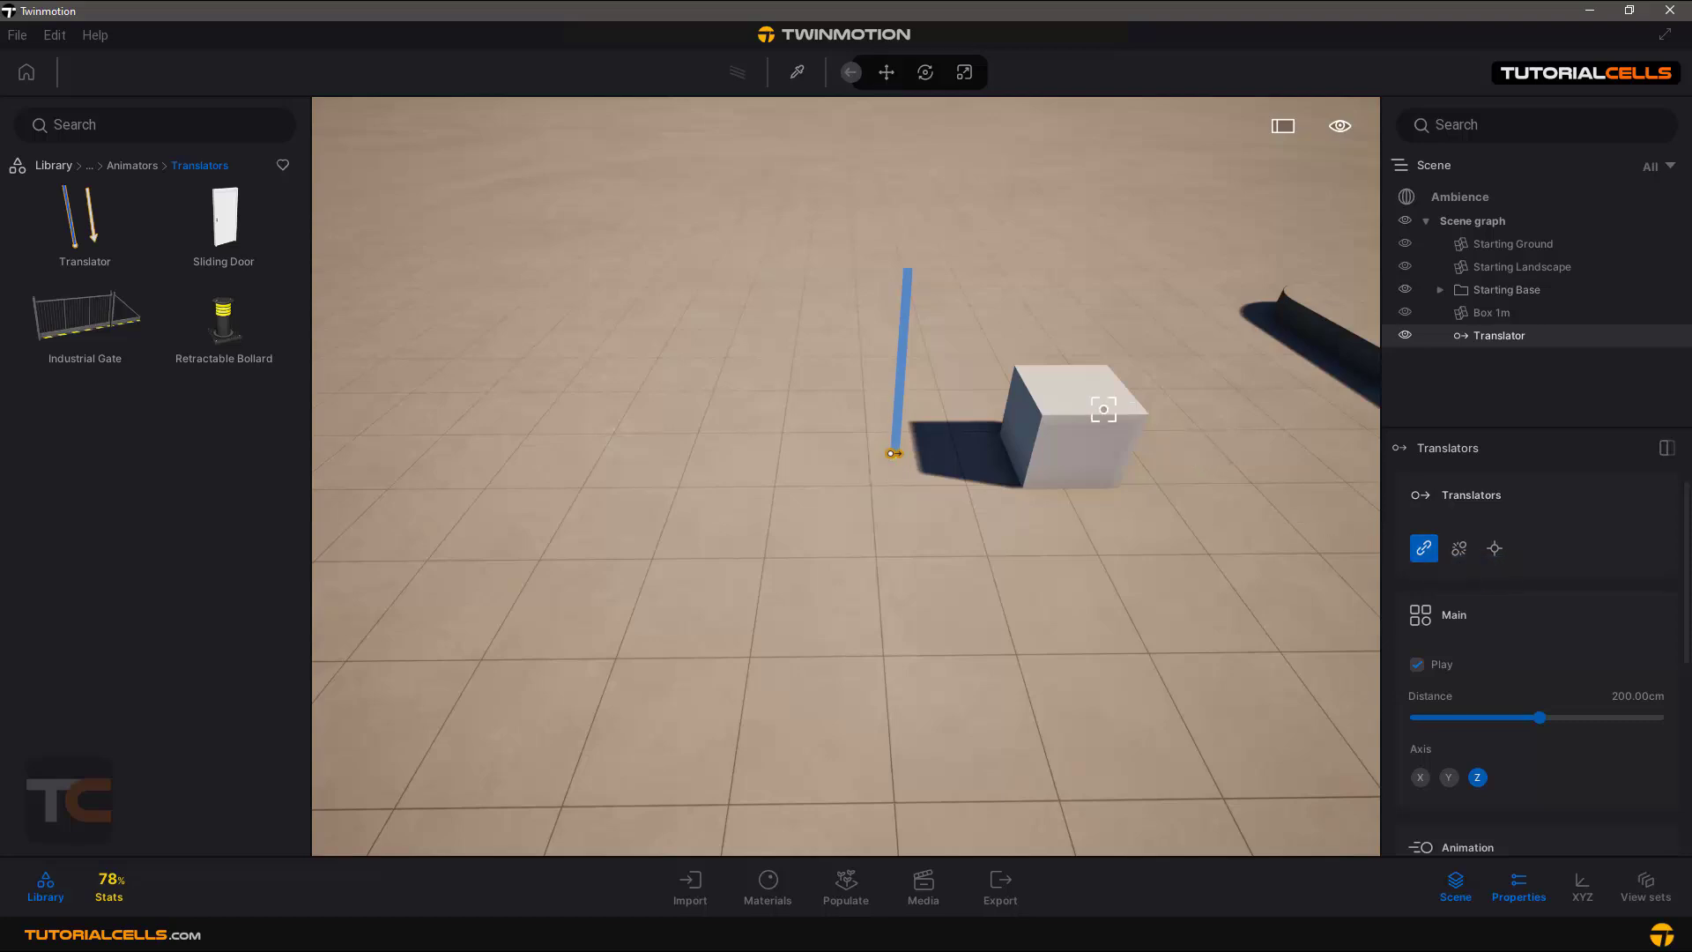
pyautogui.click(1073, 407)
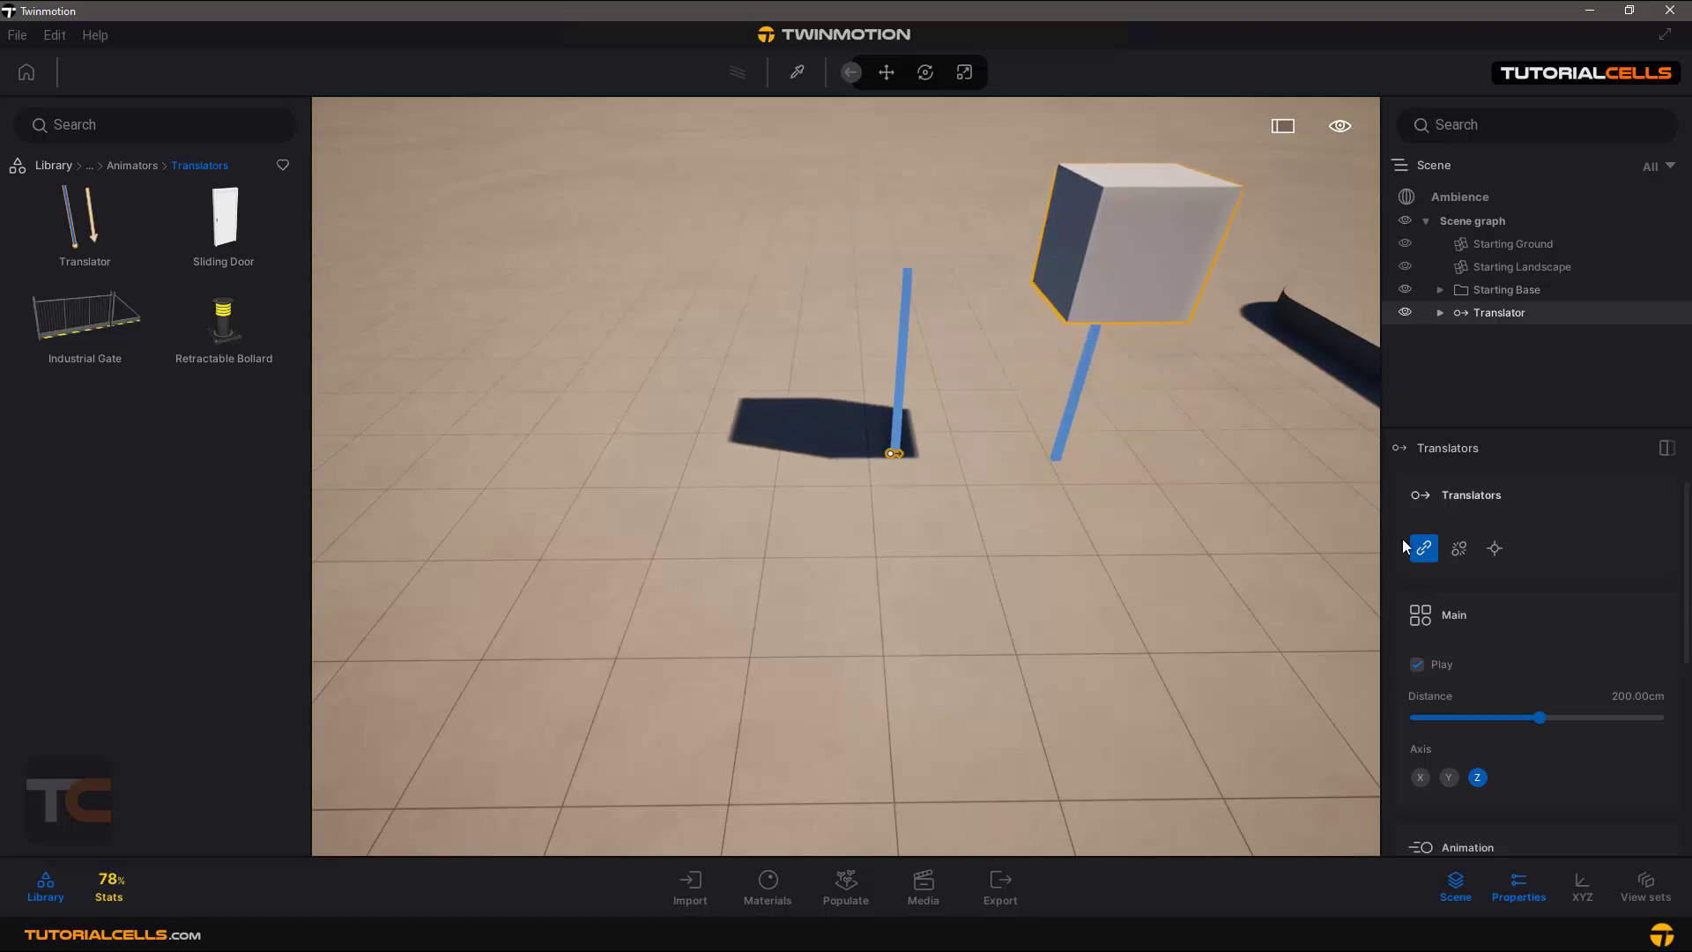
pyautogui.click(1447, 776)
pyautogui.click(1419, 777)
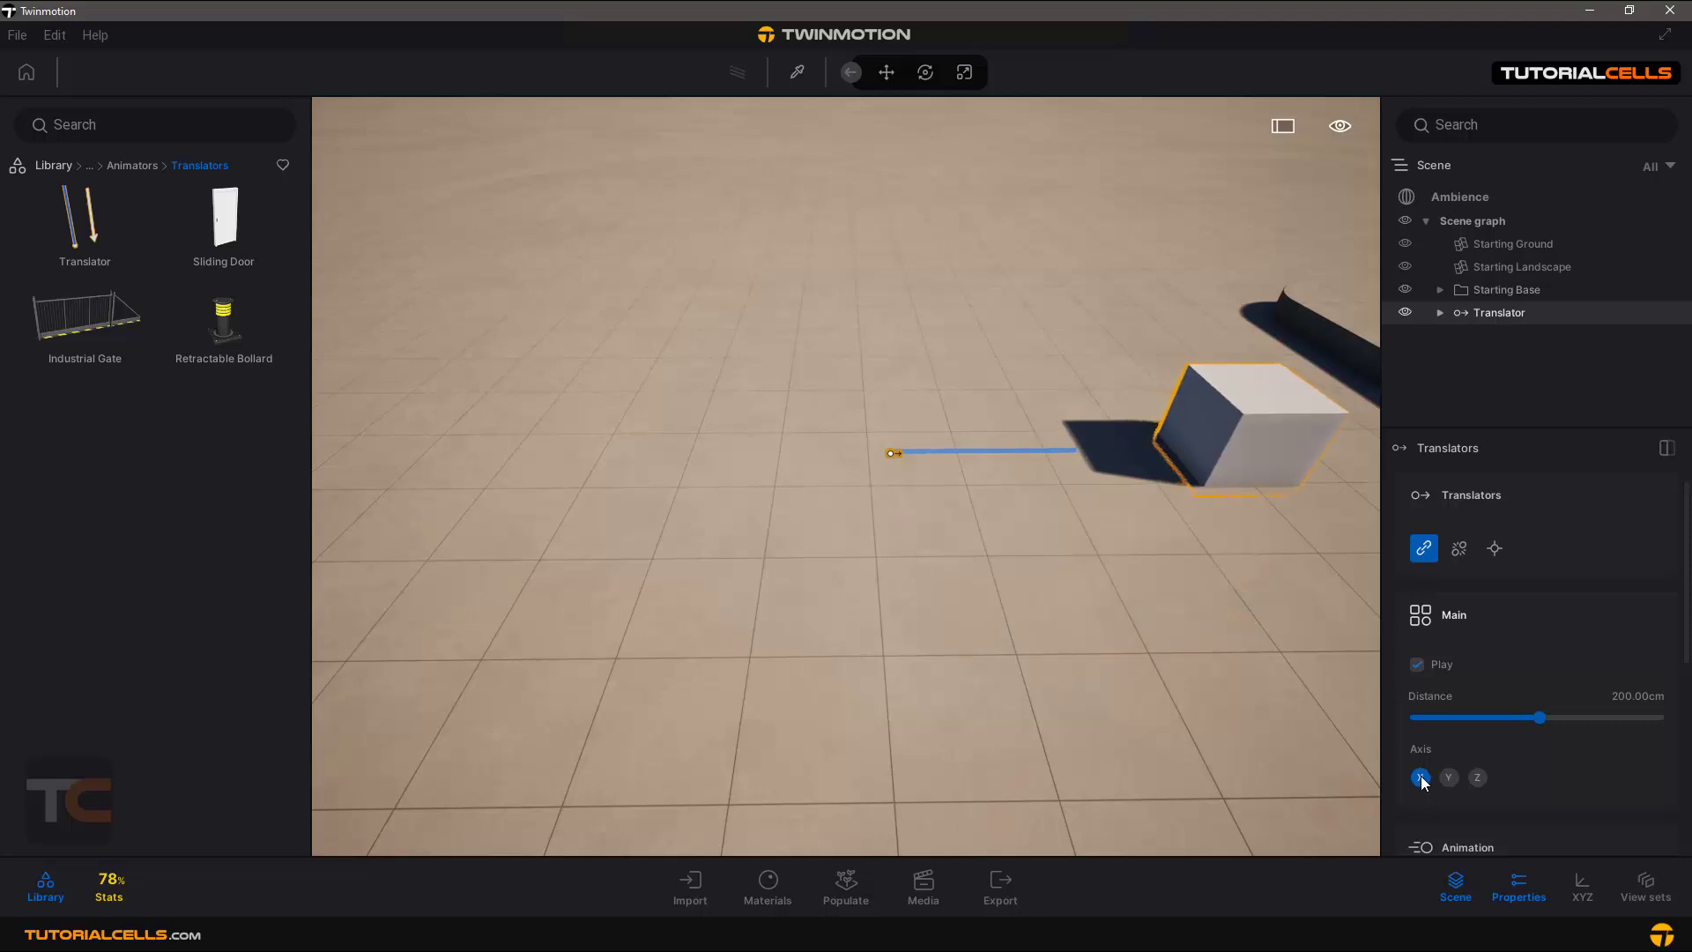
# Set the Translator's axis to Z and move it with its linked box a short way across the ground toward the camera.
pyautogui.click(1477, 777)
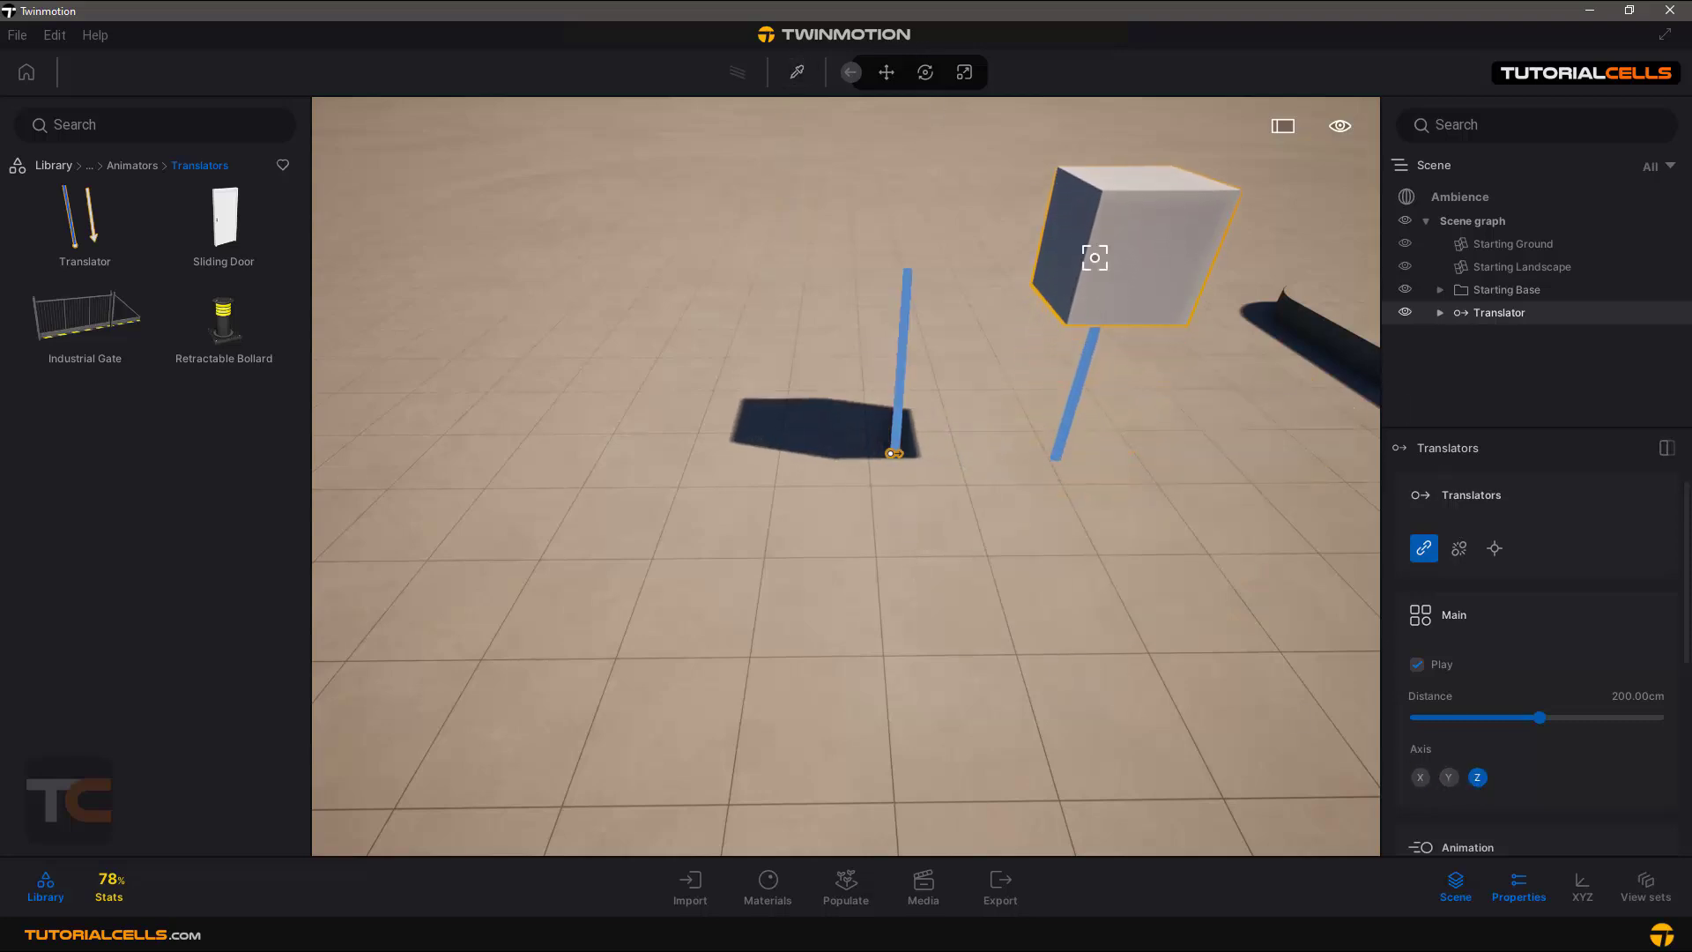
pyautogui.click(887, 71)
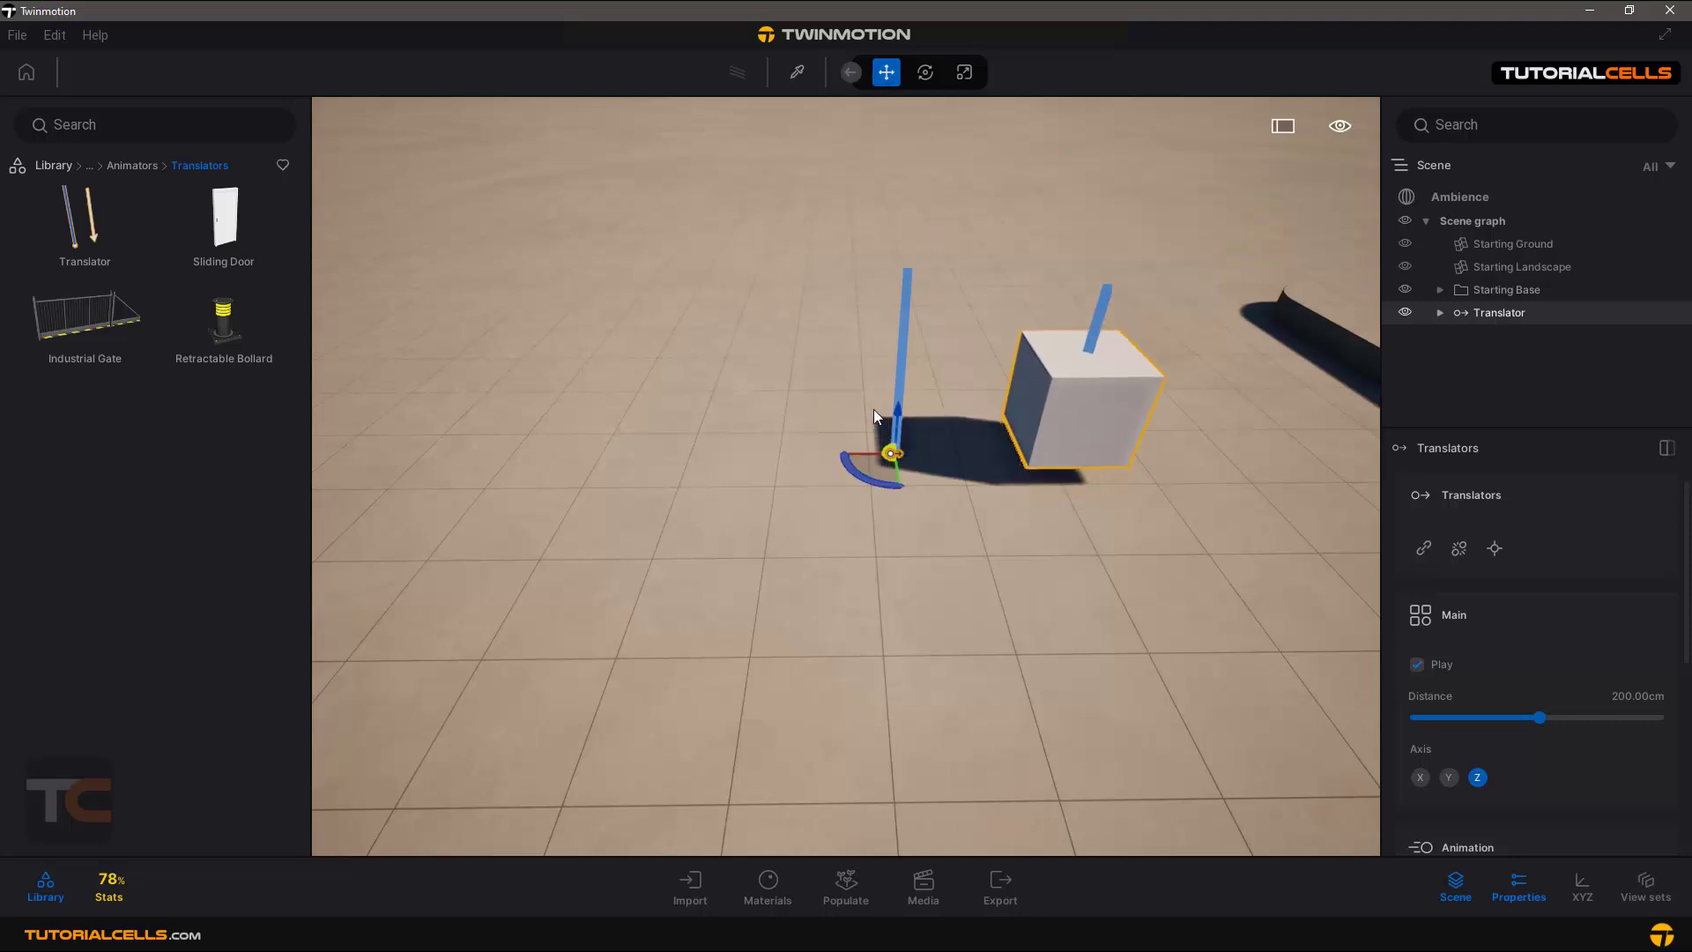
pyautogui.moveTo(872, 474); pyautogui.dragTo(800, 503)
# Rotate the Translator 40° about its Y axis so the box travels along a diagonal path.
pyautogui.click(925, 73)
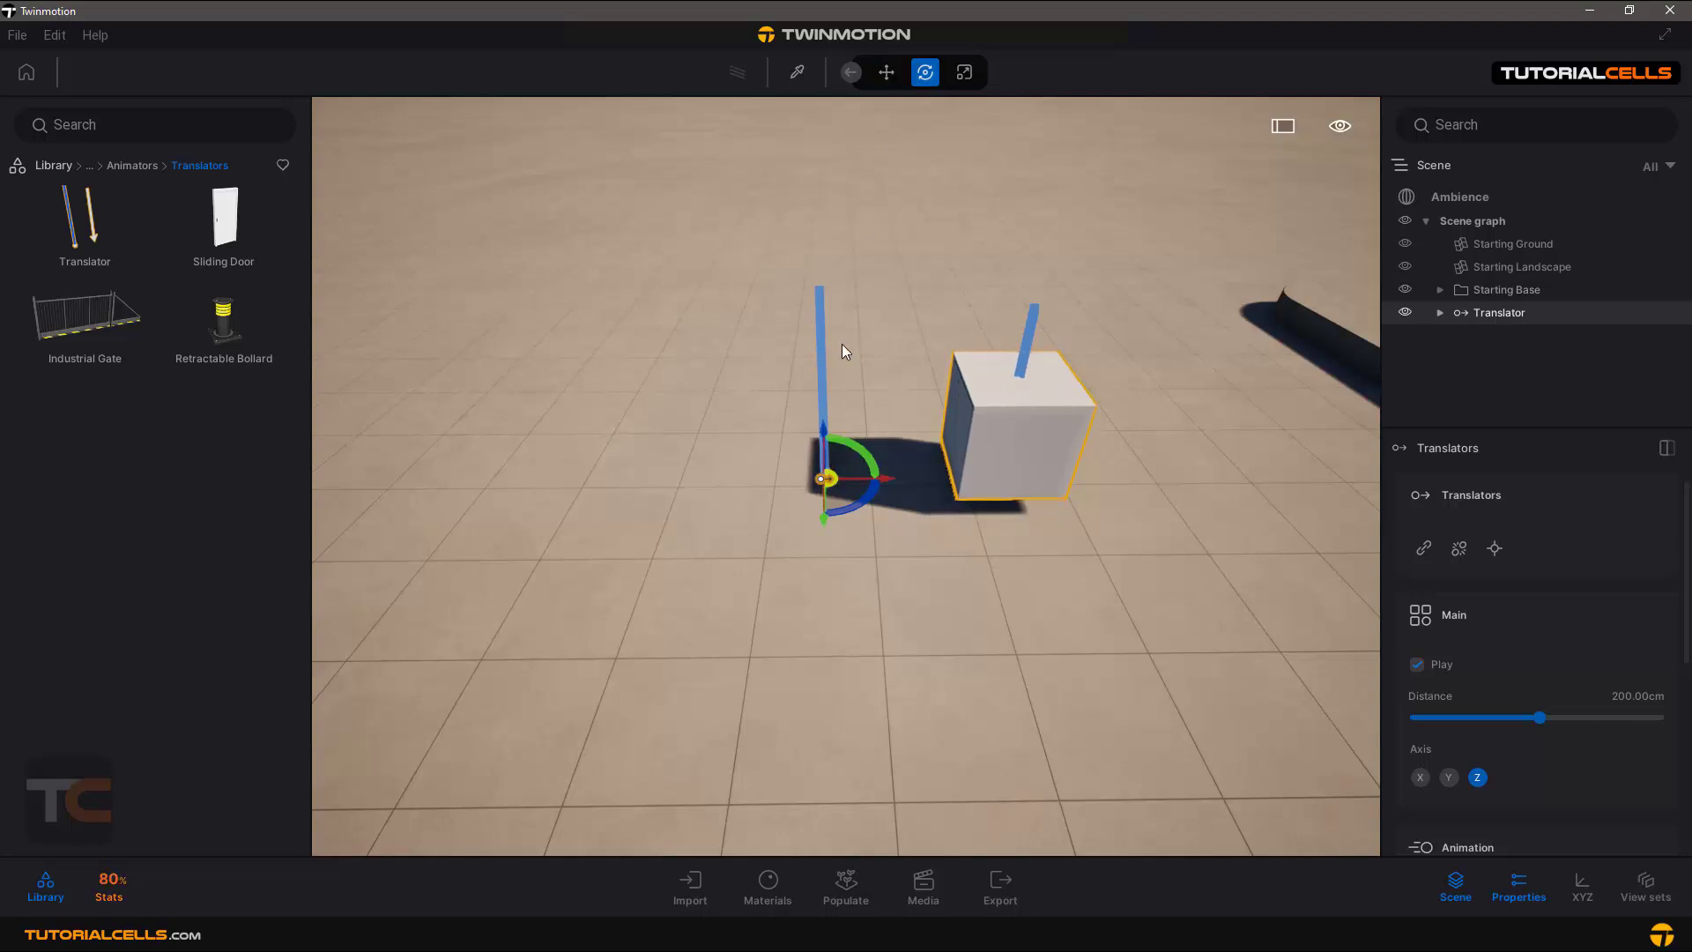
pyautogui.moveTo(844, 440); pyautogui.dragTo(801, 432)
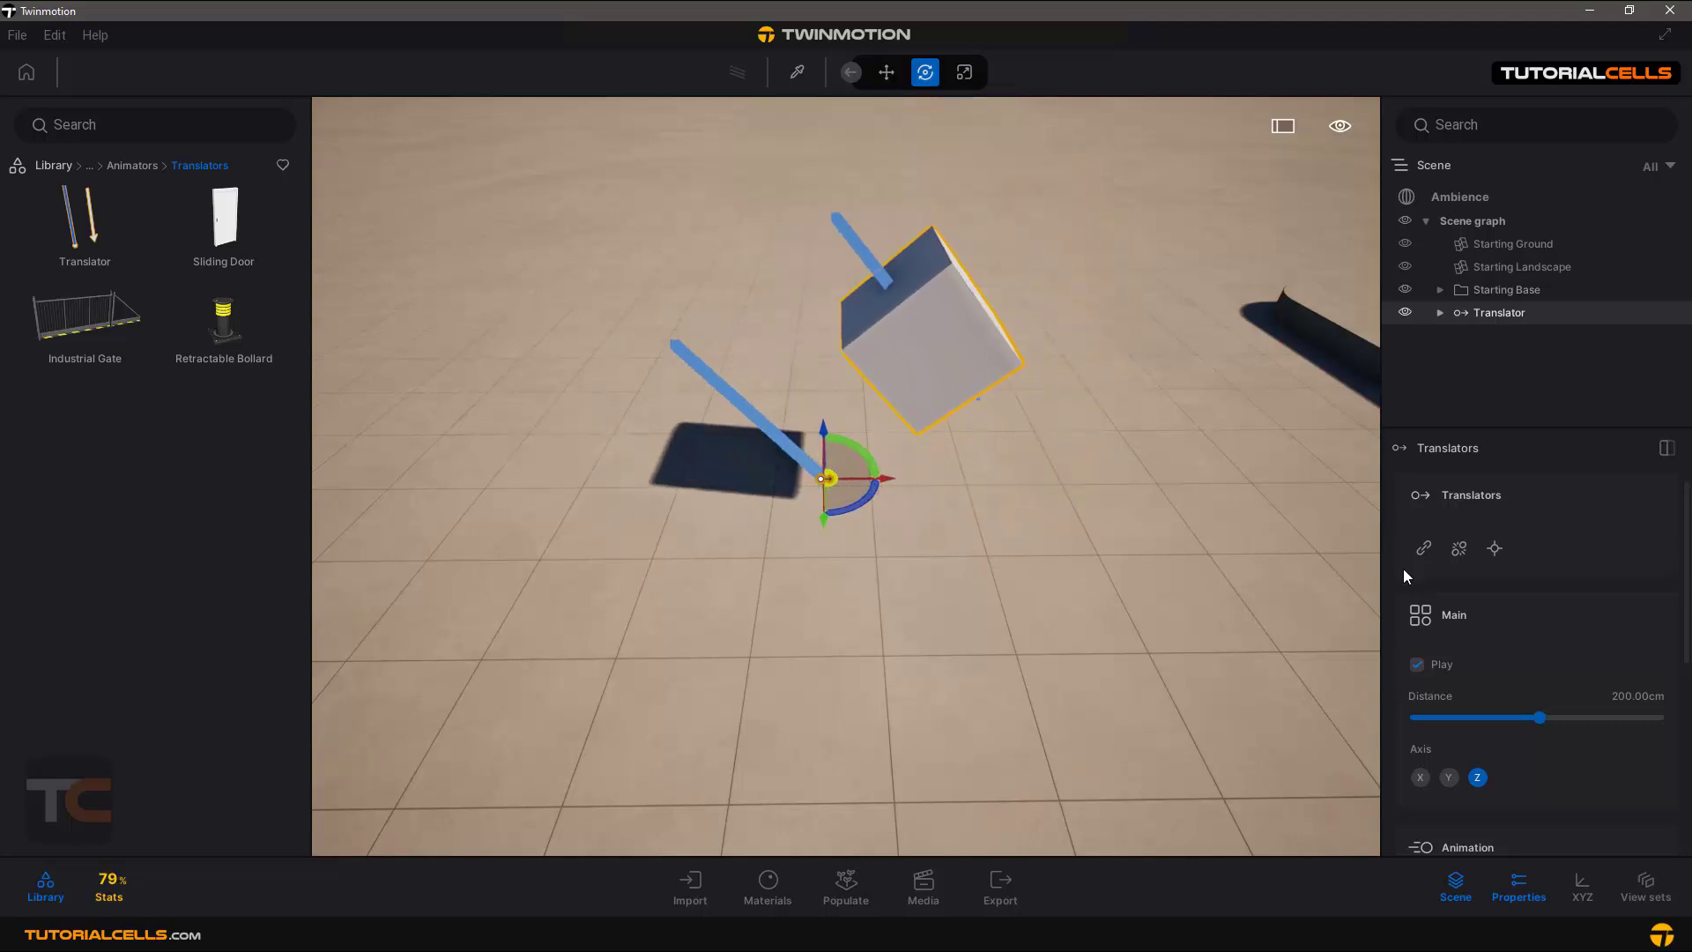
# Review the Translator's animation and trigger settings, its linked object in the scene graph, and its position and rotation values.
pyautogui.scroll(-3, 1447, 622)
pyautogui.scroll(-3, 1436, 645)
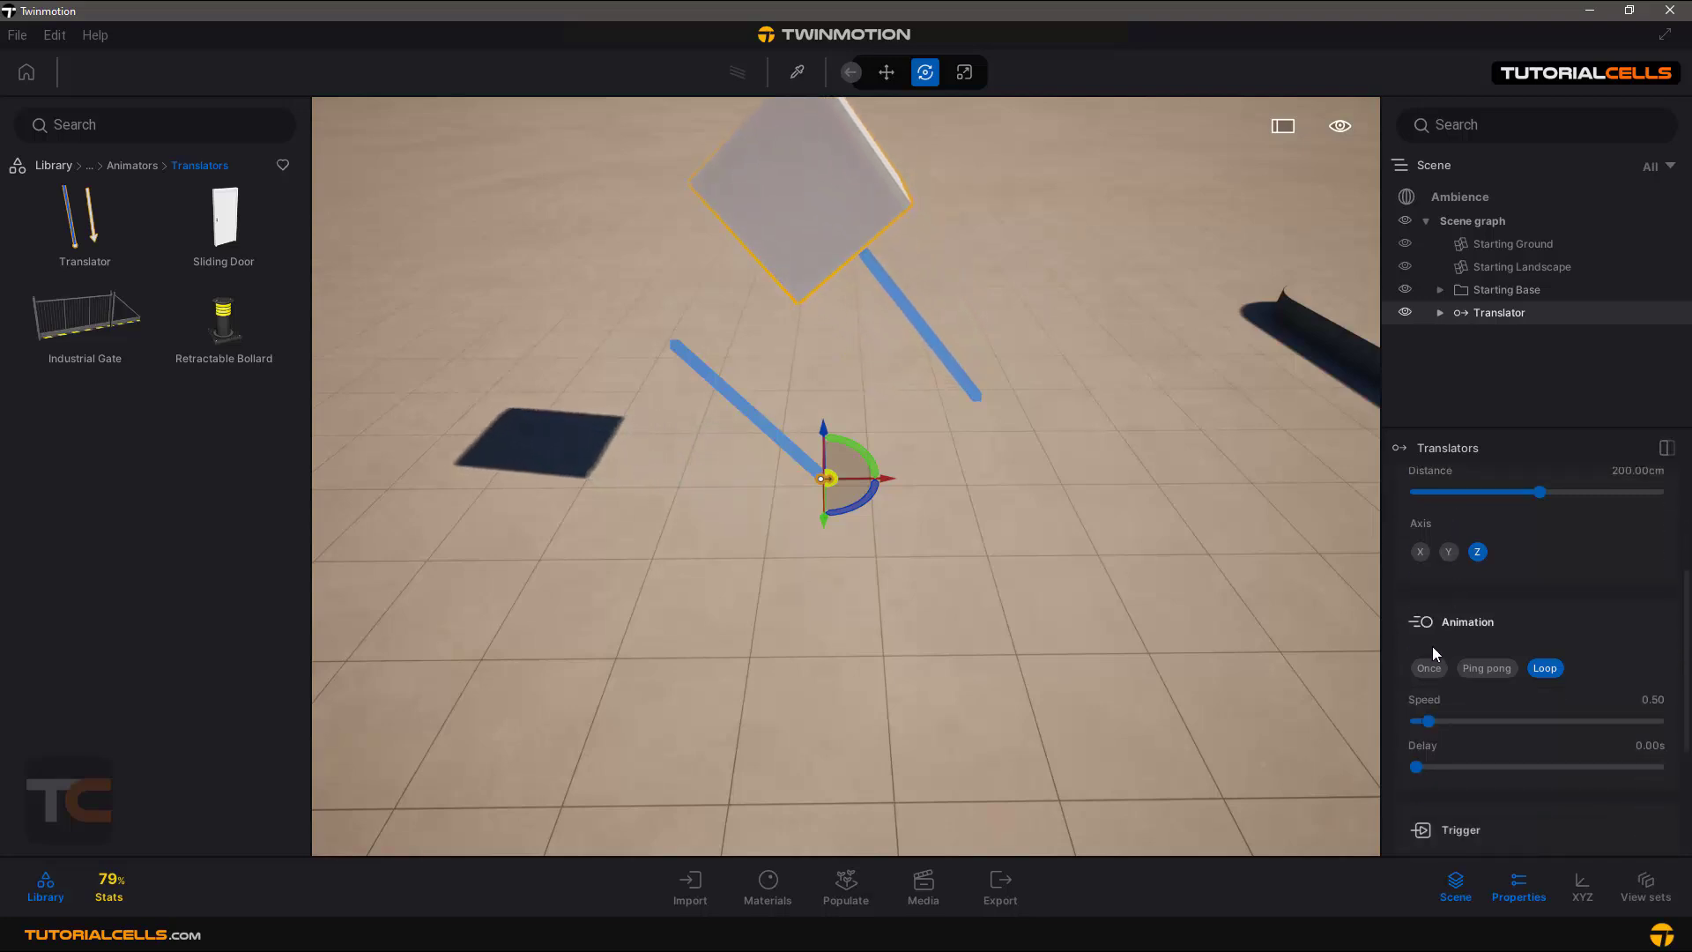
pyautogui.scroll(-3, 1491, 696)
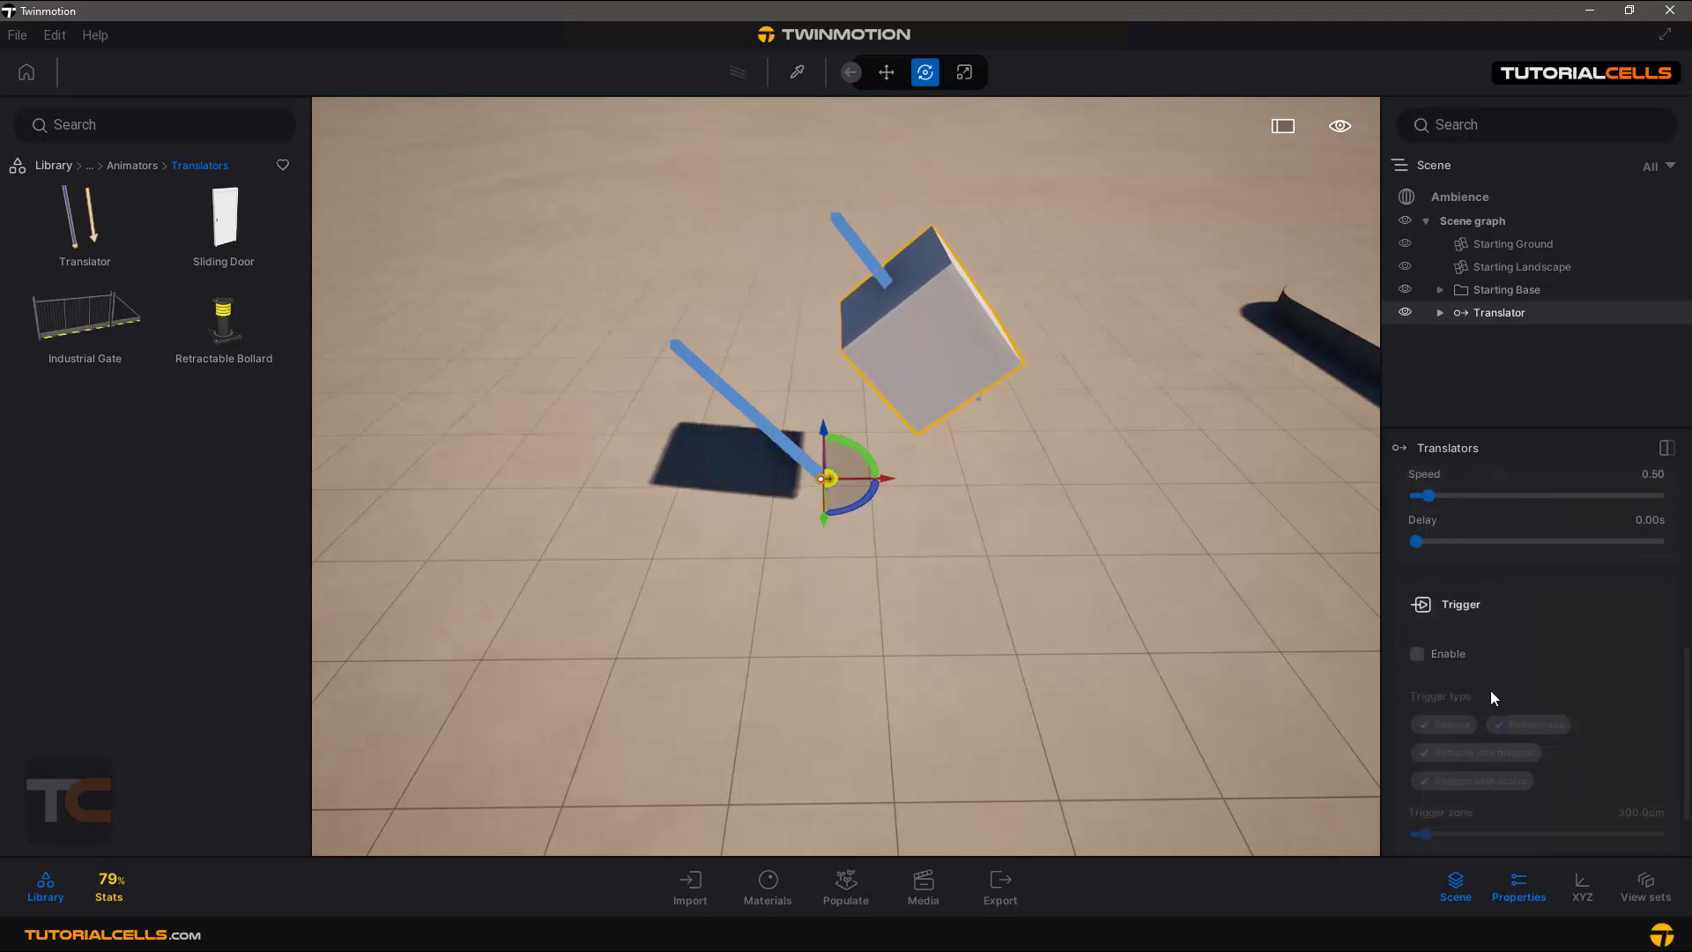
pyautogui.scroll(9, 1490, 692)
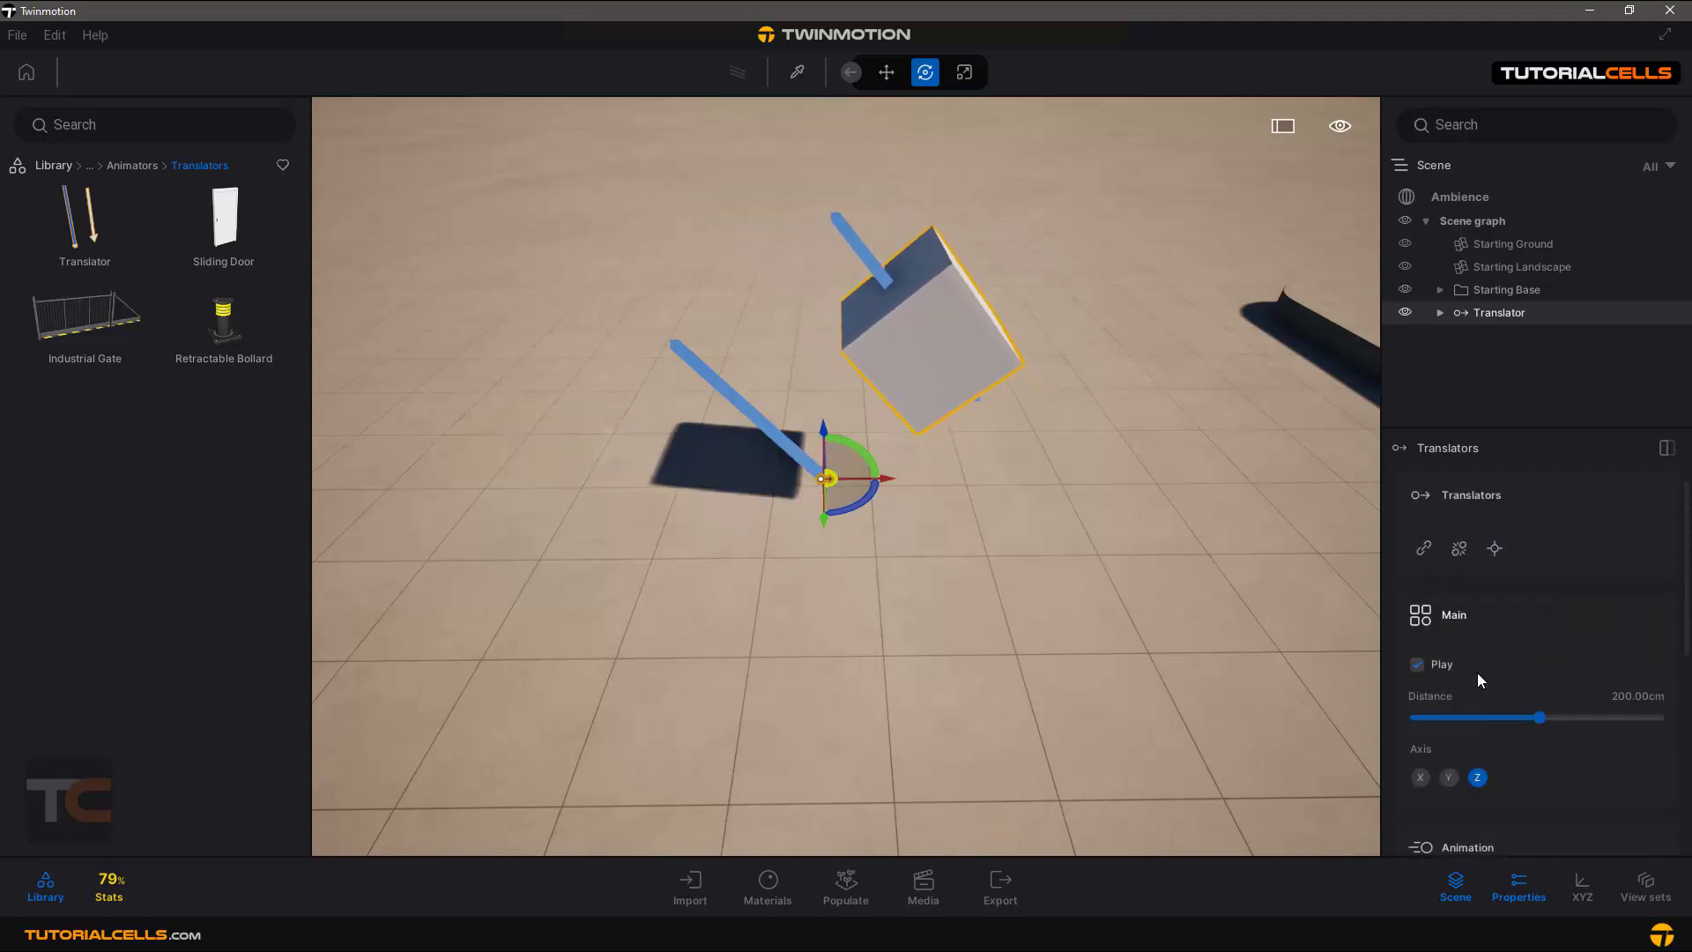
pyautogui.click(1437, 316)
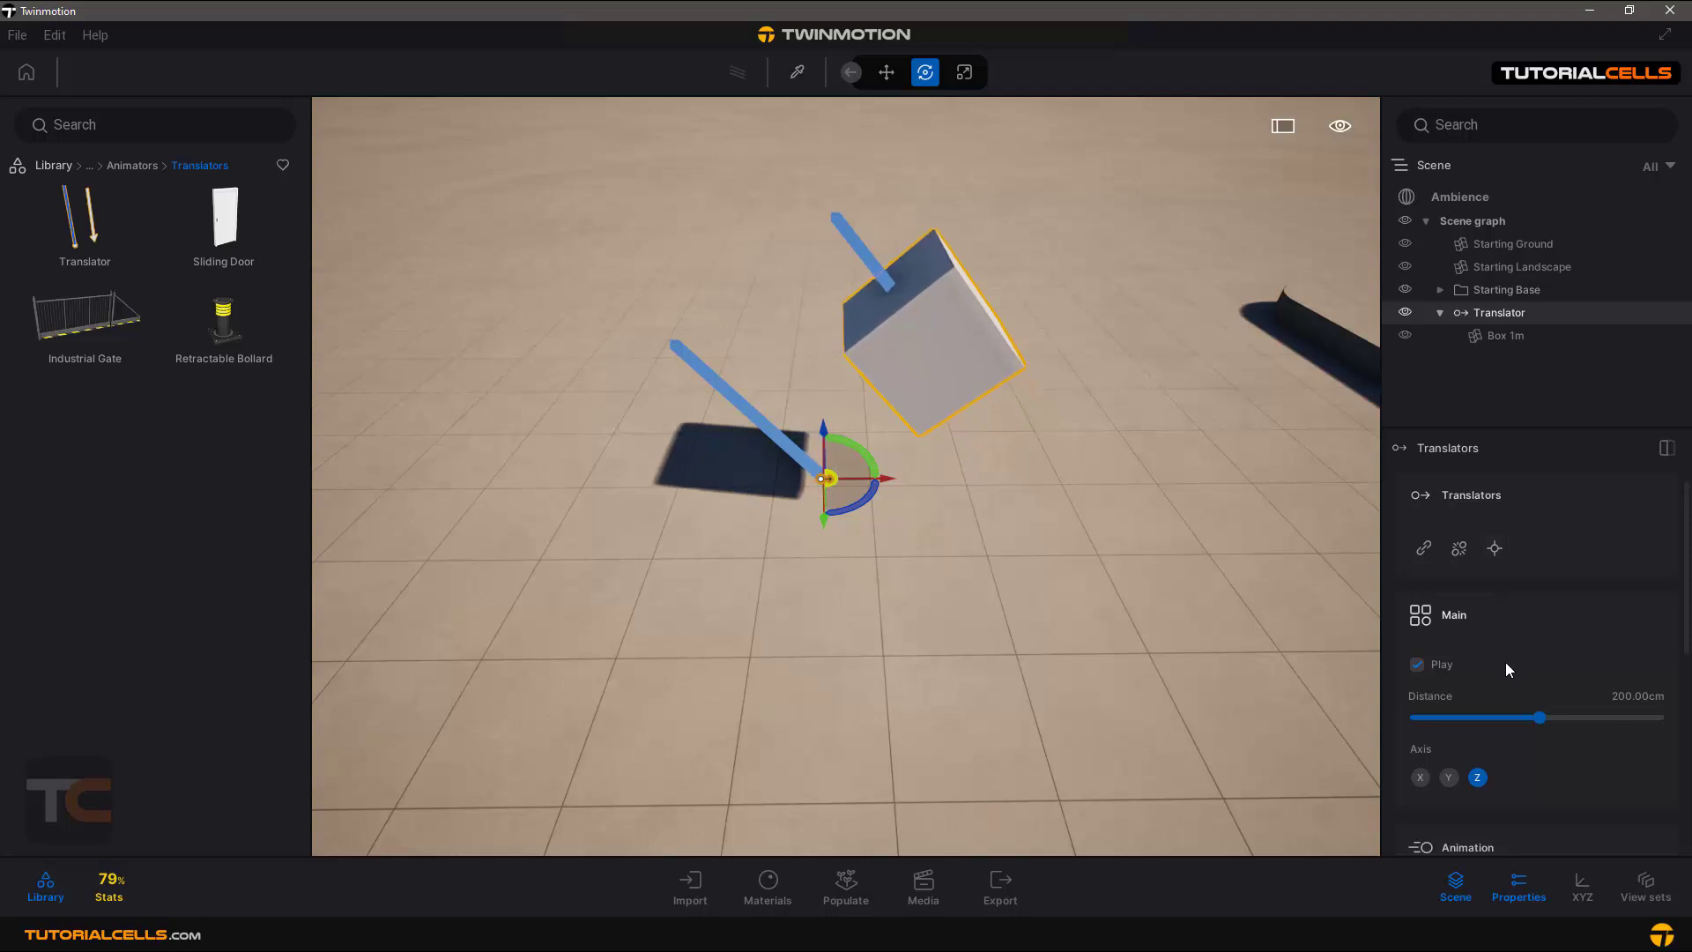
pyautogui.click(1580, 883)
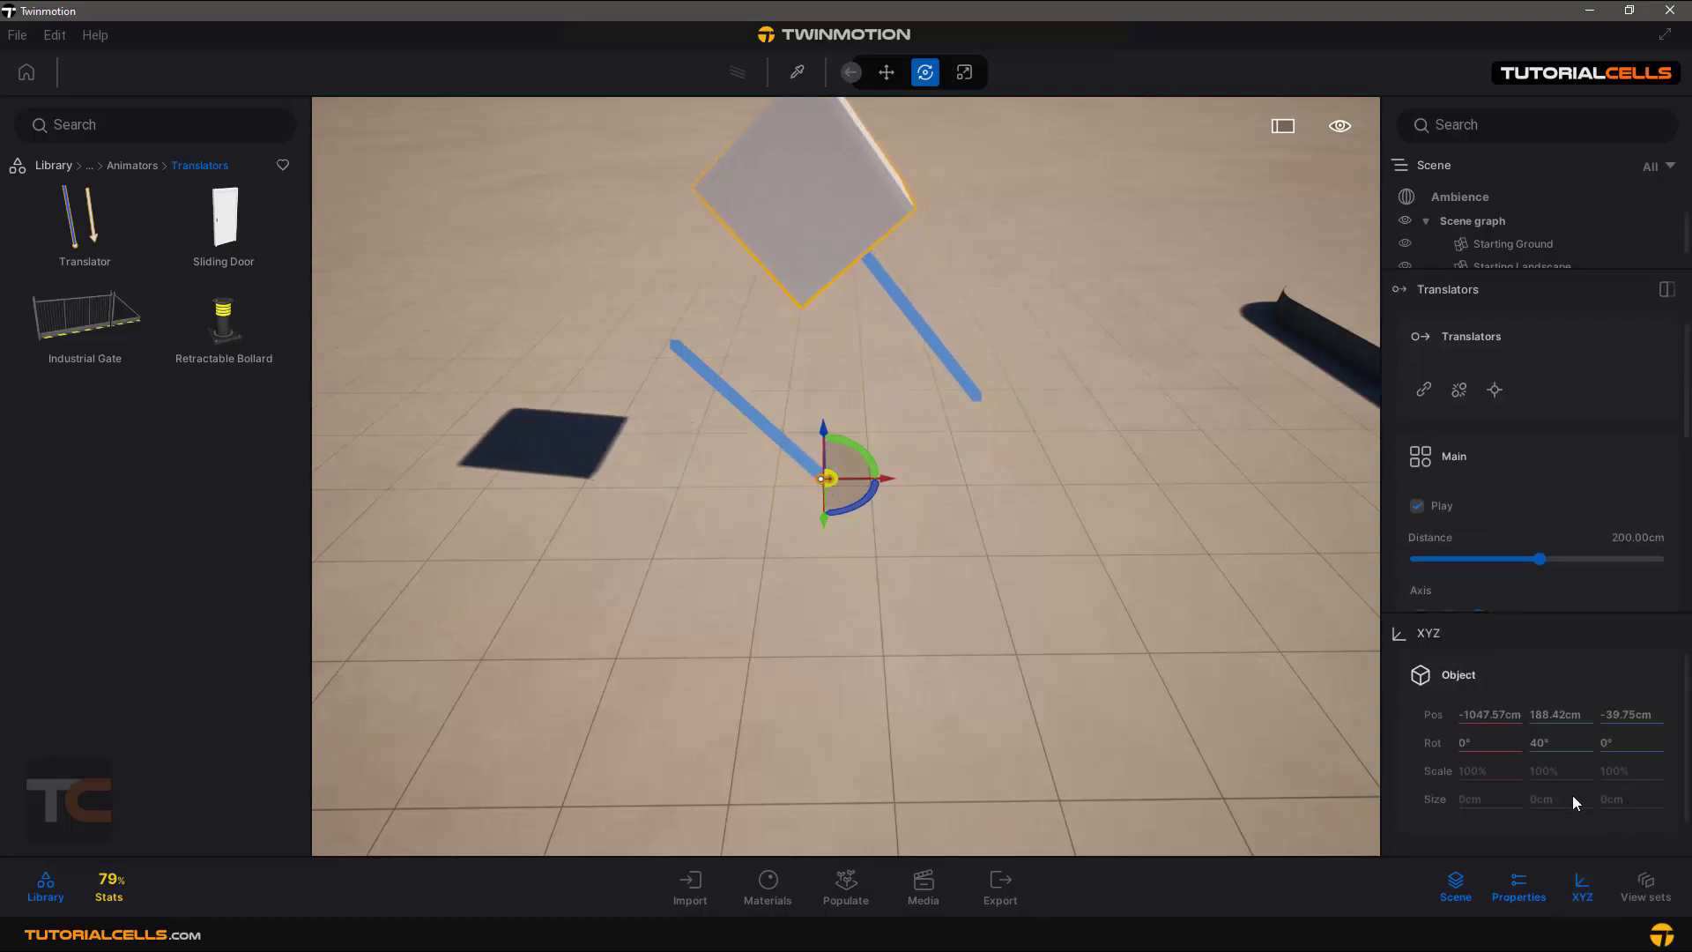
pyautogui.click(1581, 883)
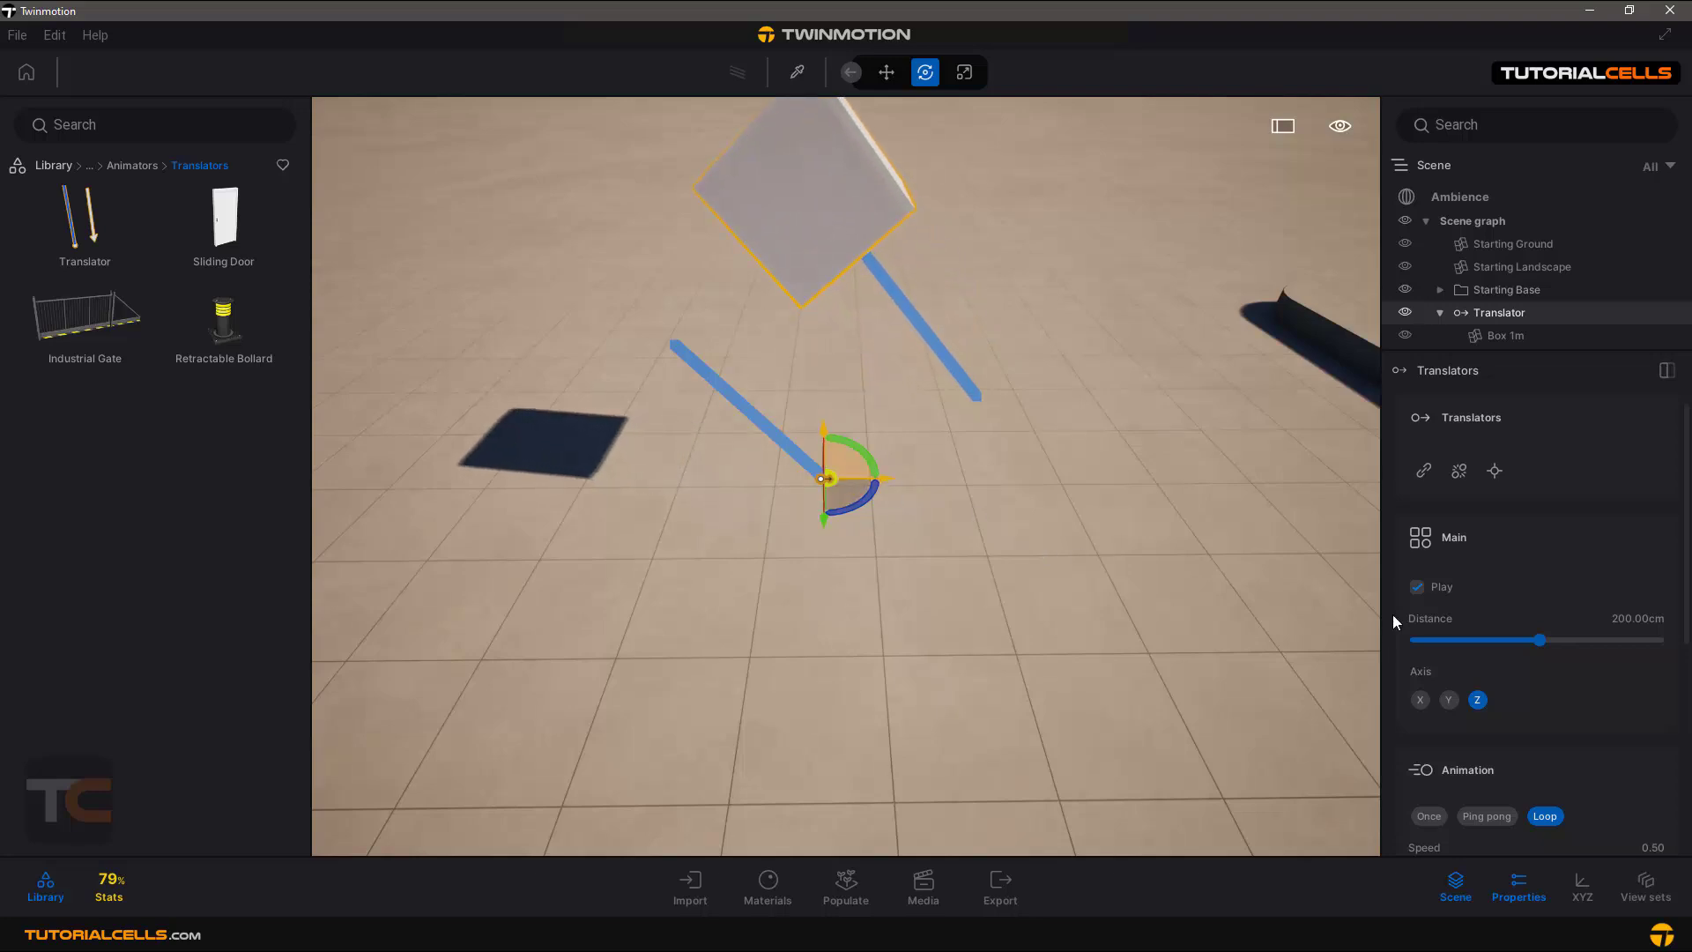
# Set the Translator's travel distance to about 949 cm after trying about 2117 cm.
pyautogui.moveTo(1546, 644); pyautogui.dragTo(1562, 640)
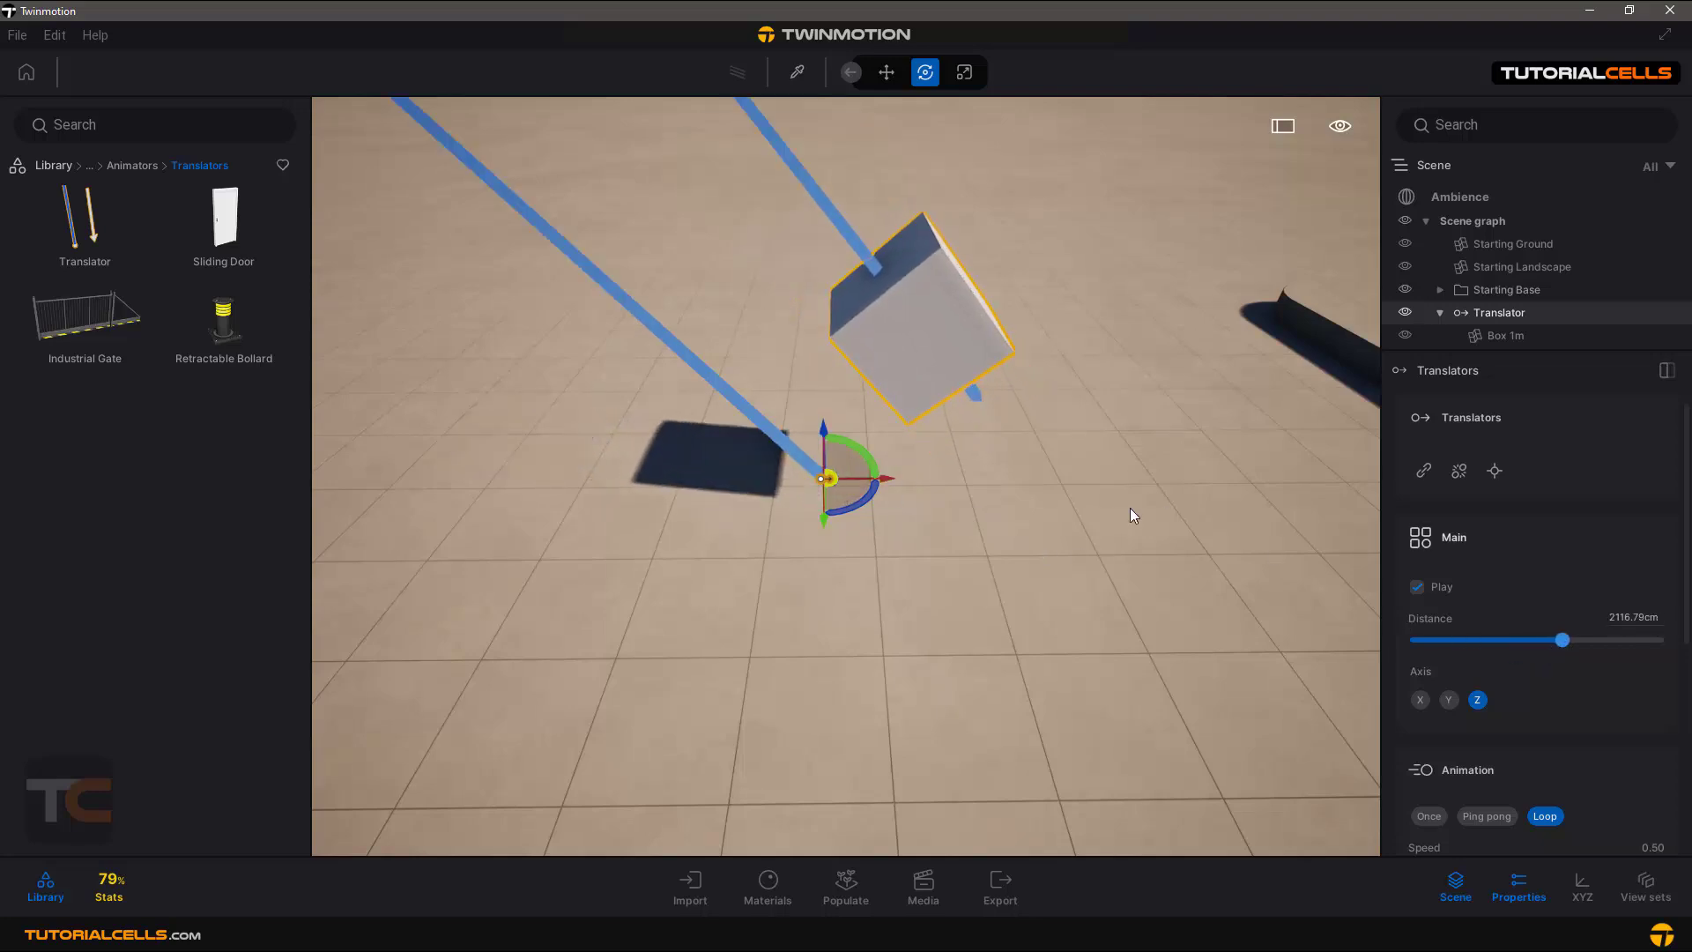
pyautogui.scroll(-10, 1011, 485)
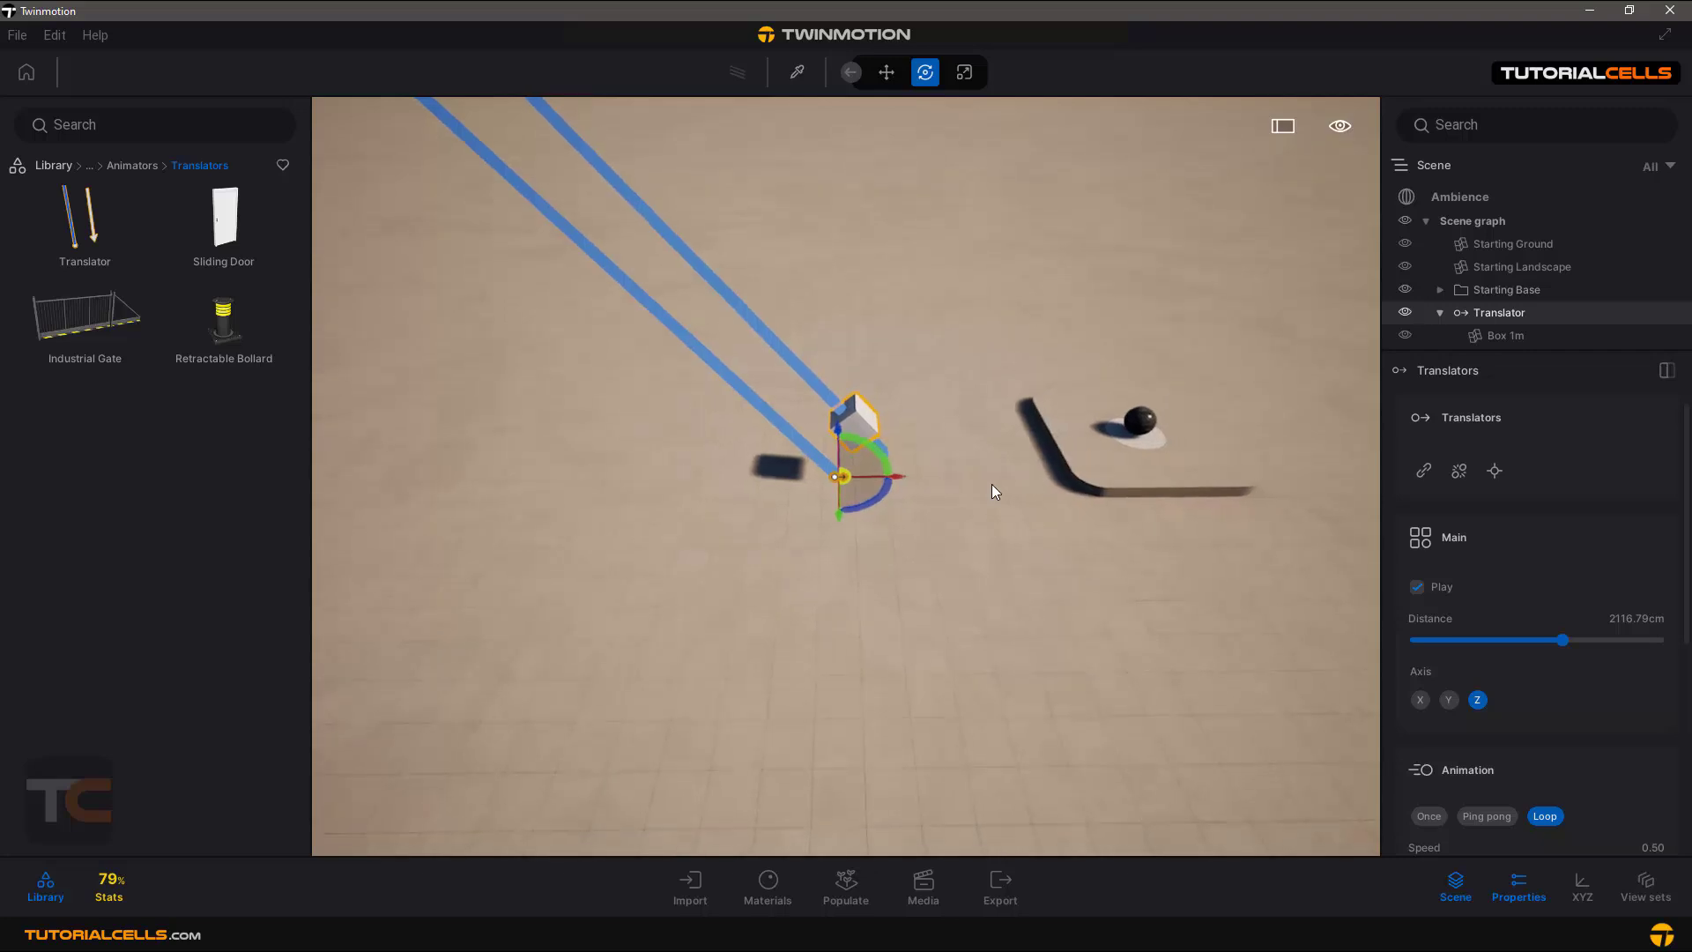
pyautogui.moveTo(1552, 645); pyautogui.dragTo(1548, 640)
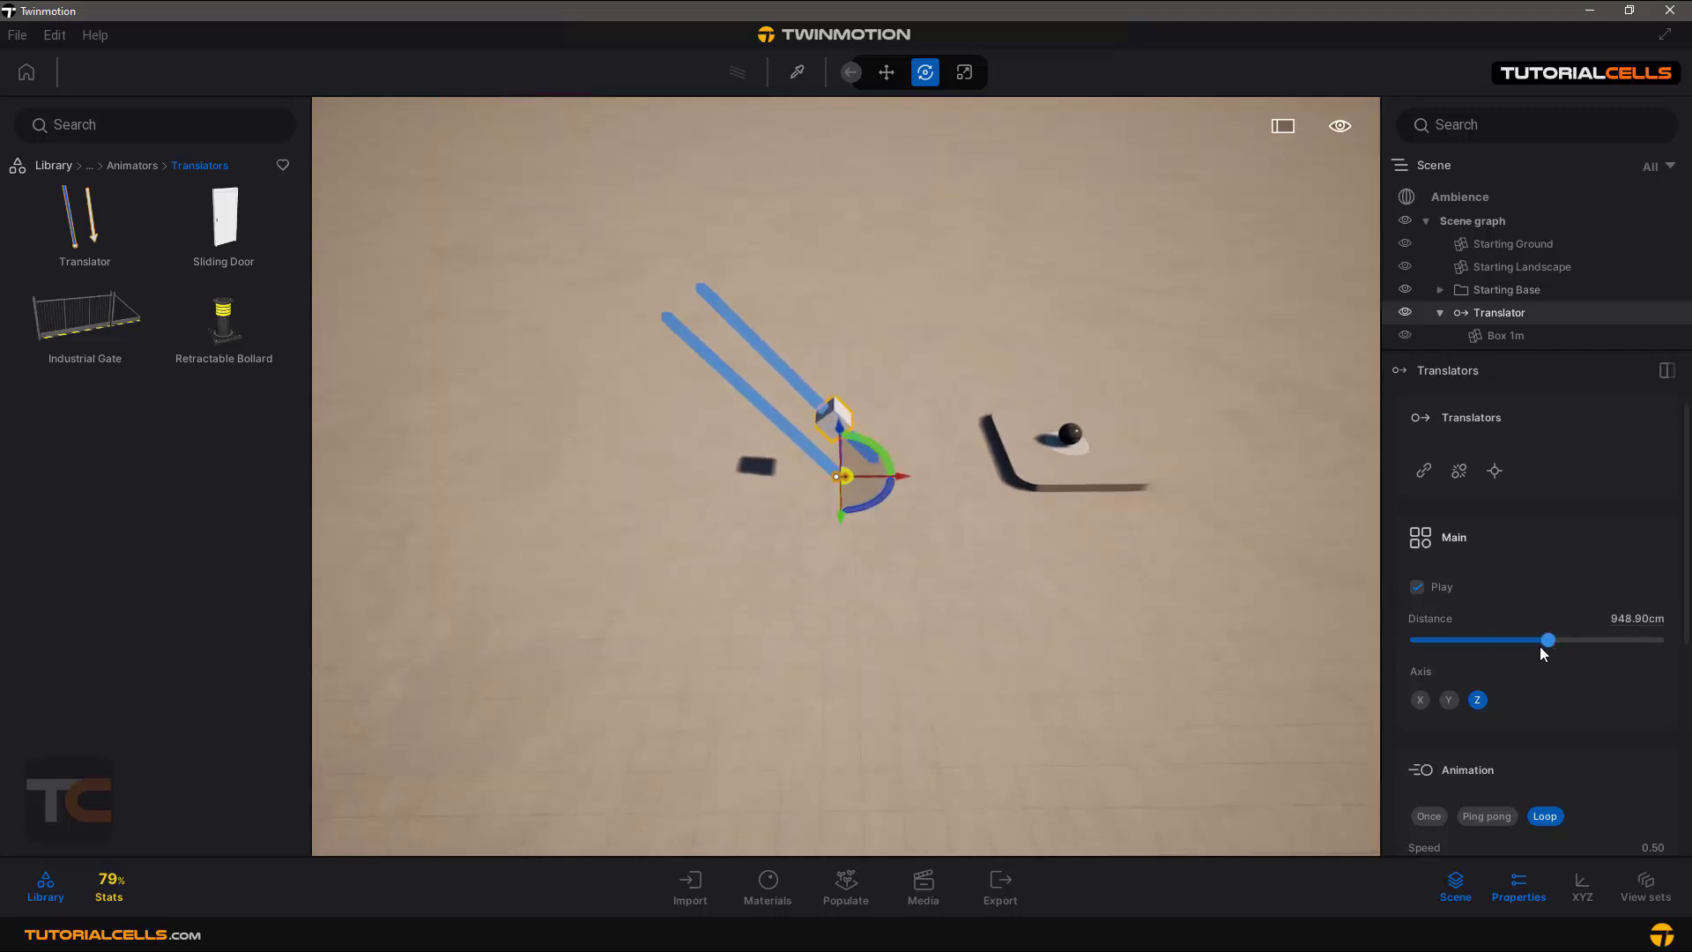